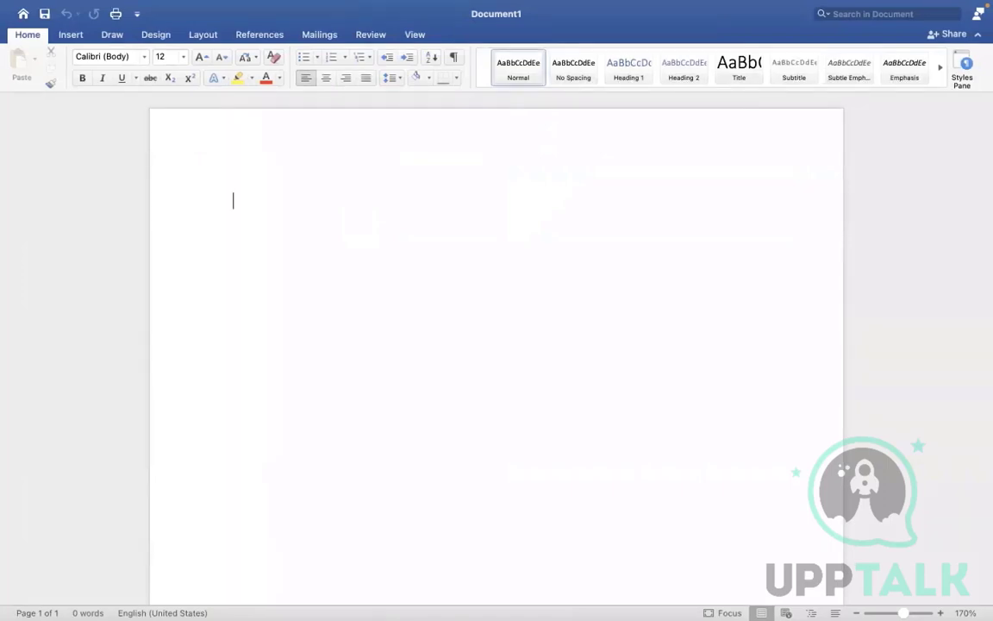
Add the heading "Workday Payroll Security" one line below the start of the blank document
key(Return)
text(workday Pay)
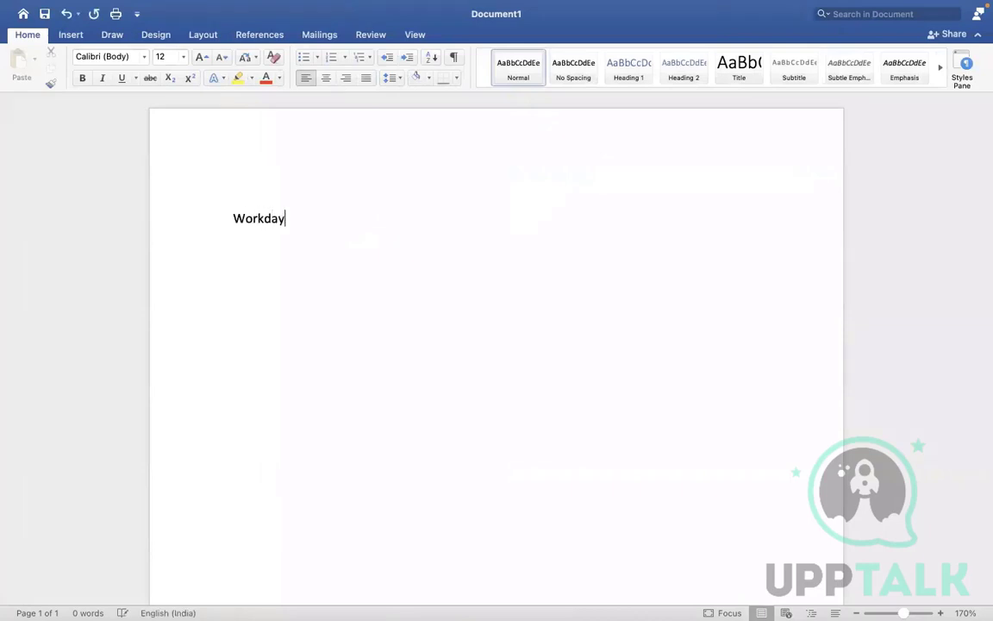
text(roll)
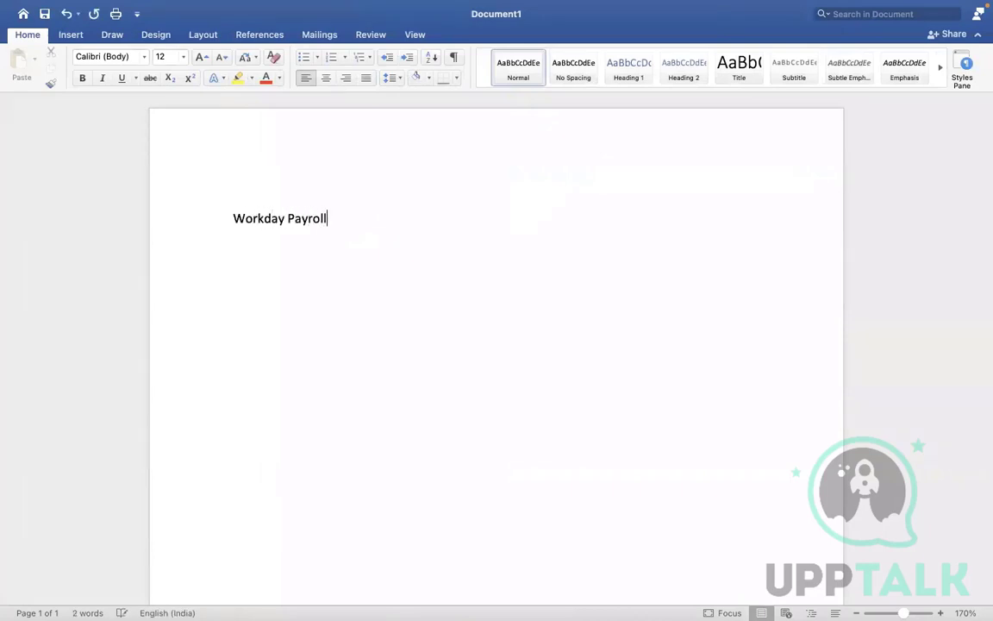
text( Security)
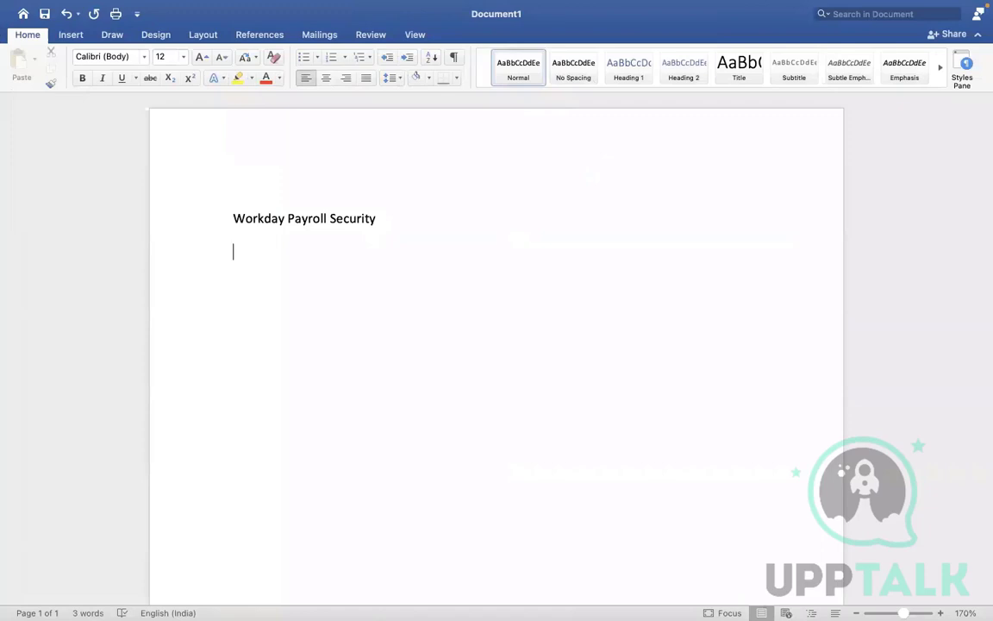
Start a numbered list below the heading with "Payroll Partner" as its first item
key(Return)
text(1. )
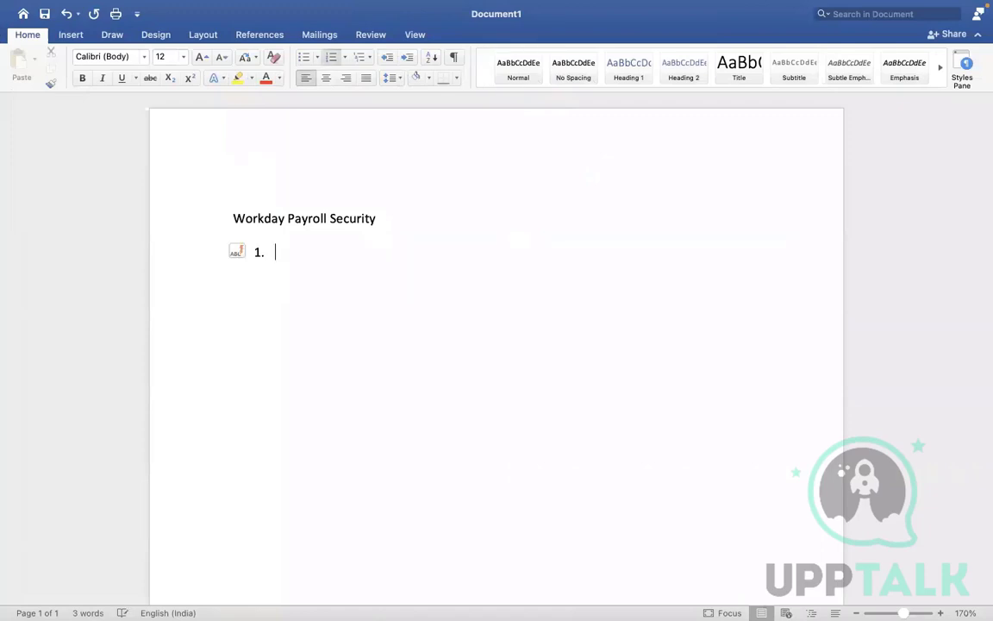
text(Ro)
key(BackSpace)
key(BackSpace)
text(Payroll Partner)
key(Return)
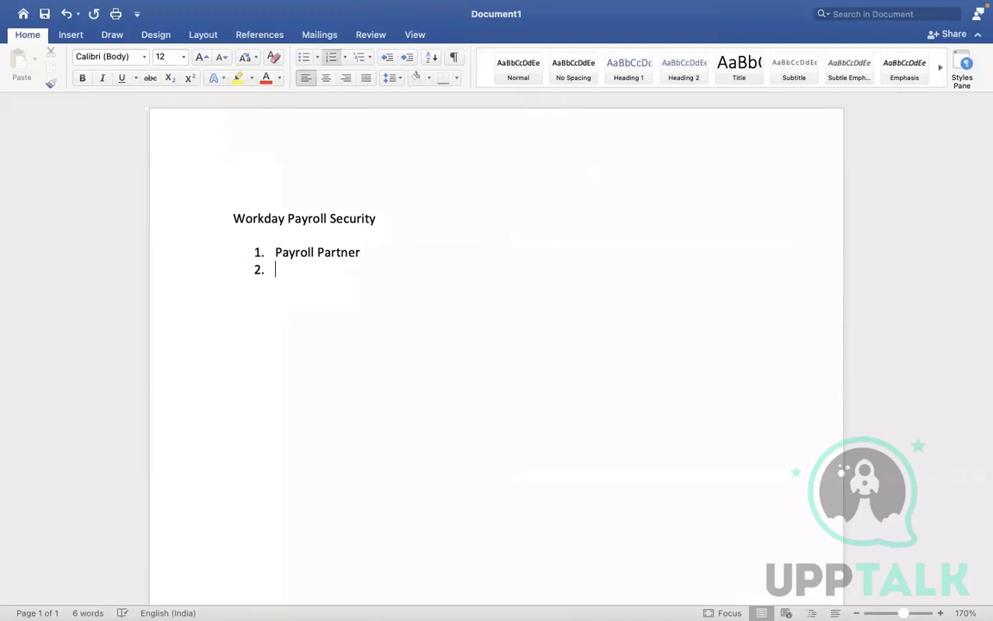
Enter "Payroll Admin(country specific or Global)" as the second list item
text(Payroll Admin(country s)
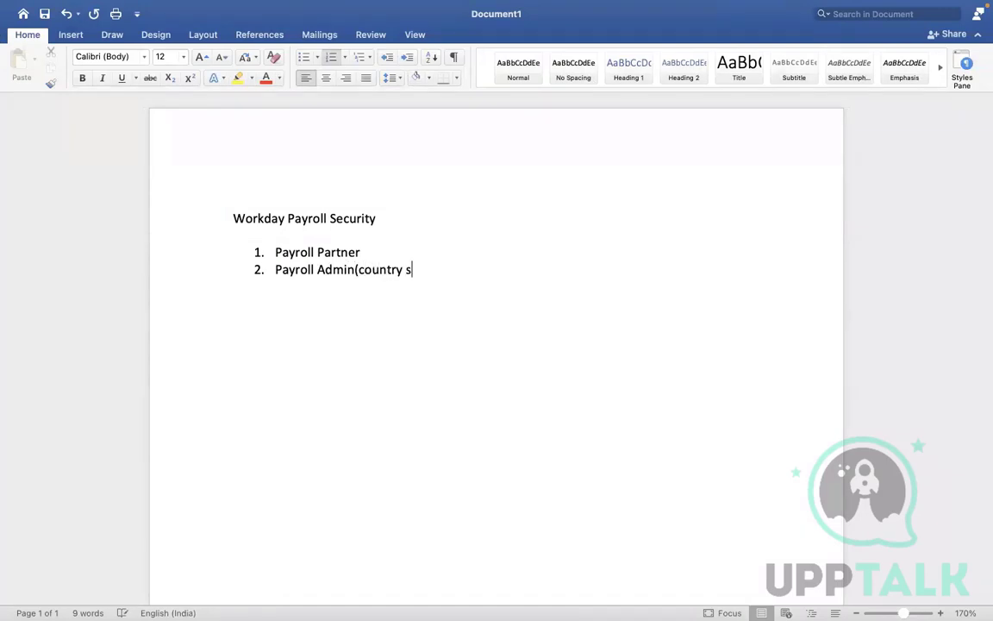
text(pecific )
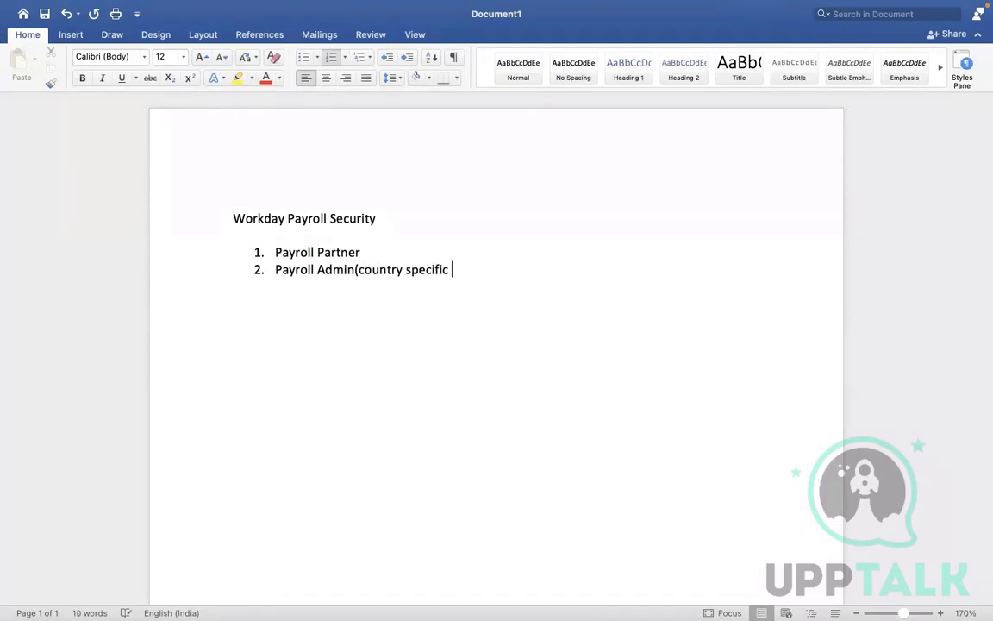
text(or gLOBAL)
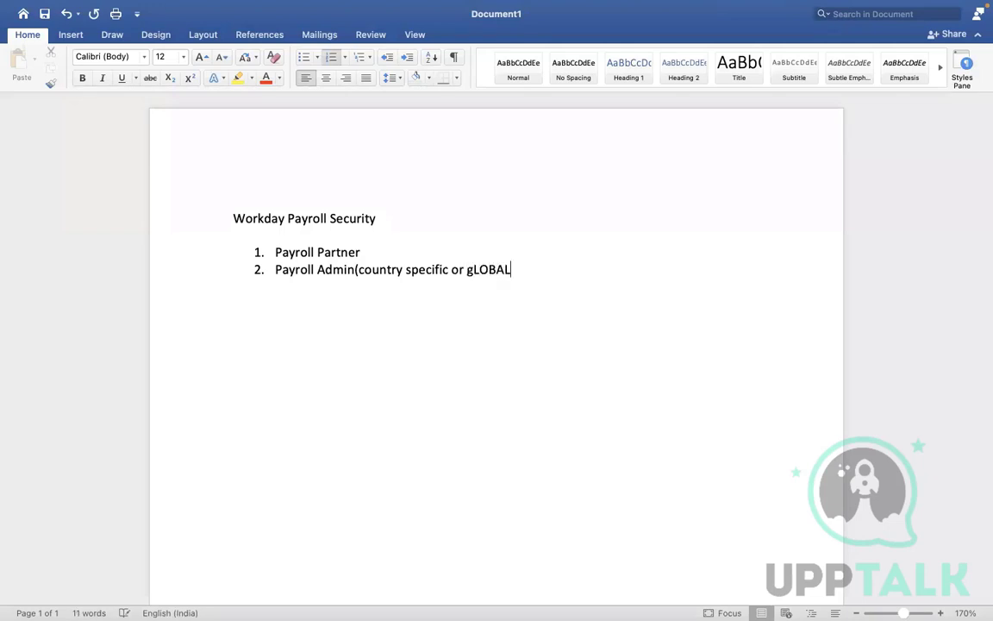
text())
key(BackSpace)
key(BackSpace)
key(BackSpace)
key(BackSpace)
key(BackSpace)
key(BackSpace)
key(BackSpace)
text(Global))
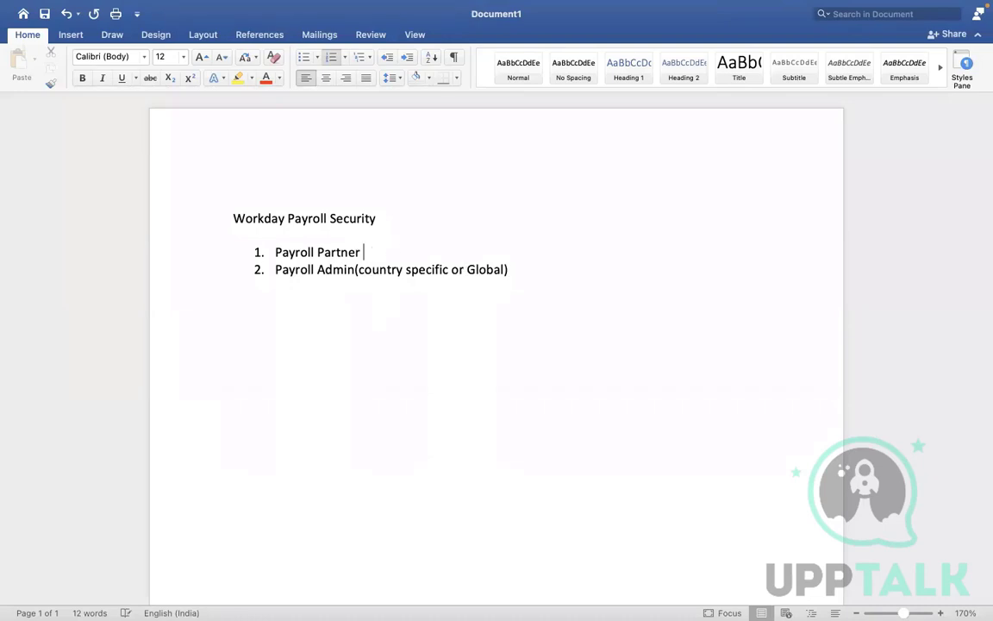
Append "– Role based security group" to the Payroll Partner item and "User based security group" to the Payroll Admin item
text(- Role based se)
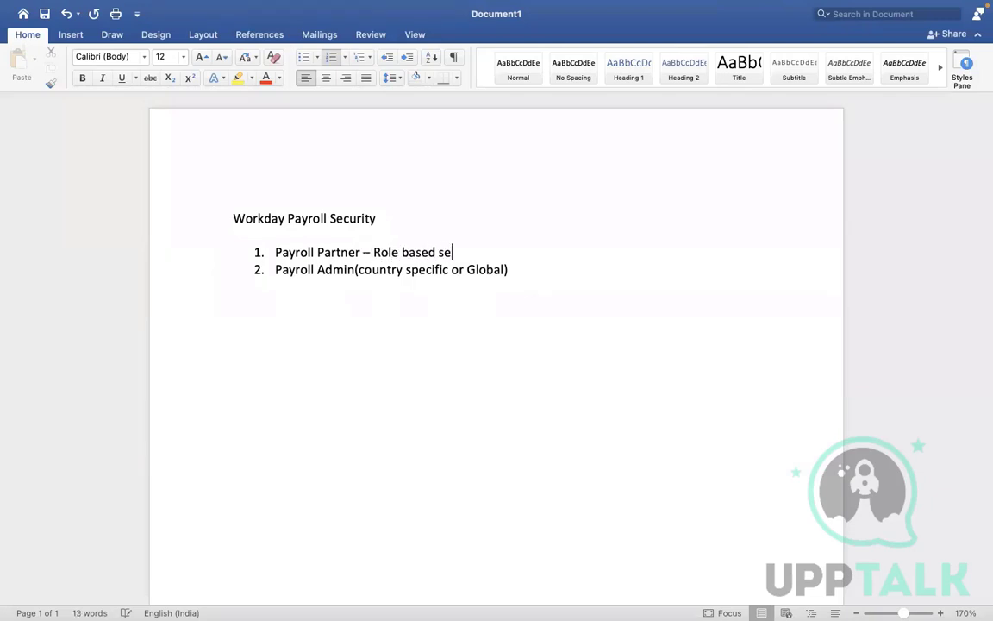
text(curity group)
click(527, 271)
text(Us)
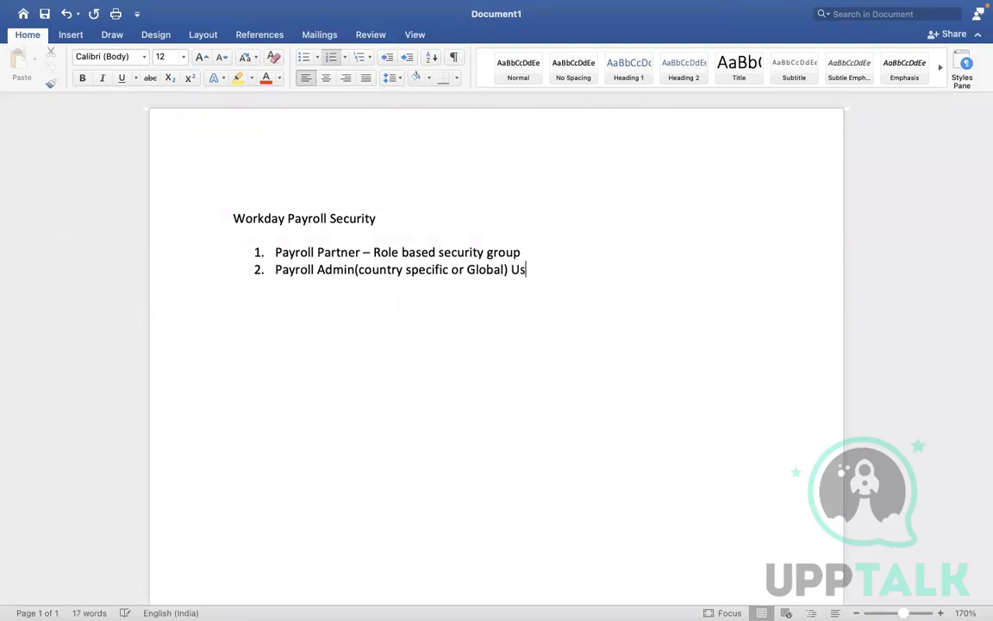
text(er based securit)
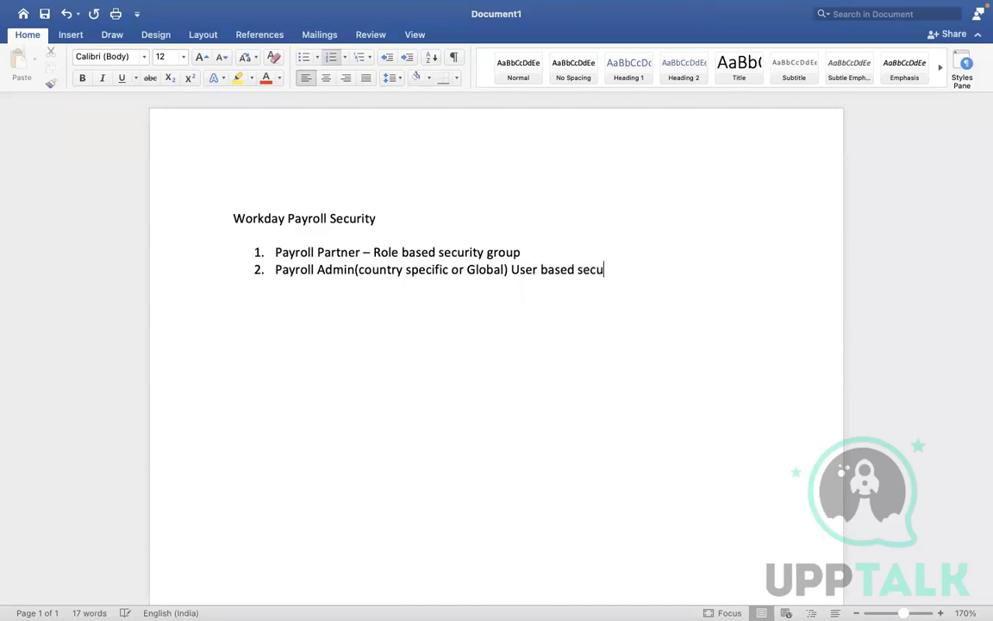
text(y group)
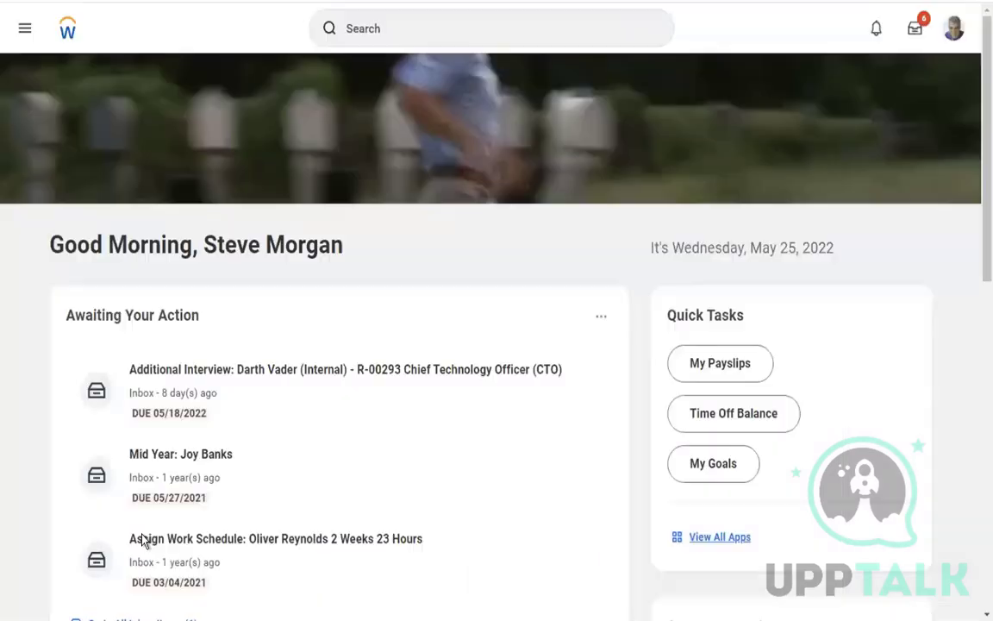
Switch to Workday and try to find the View Pay Group report by searching "view pay group" and "pay group"
click(432, 27)
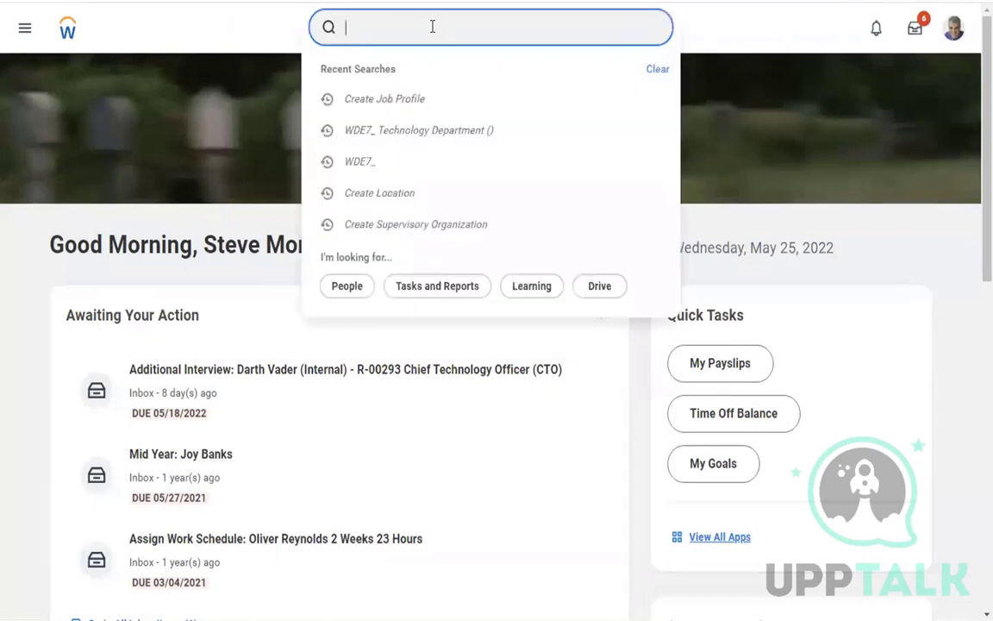
text(view pay group)
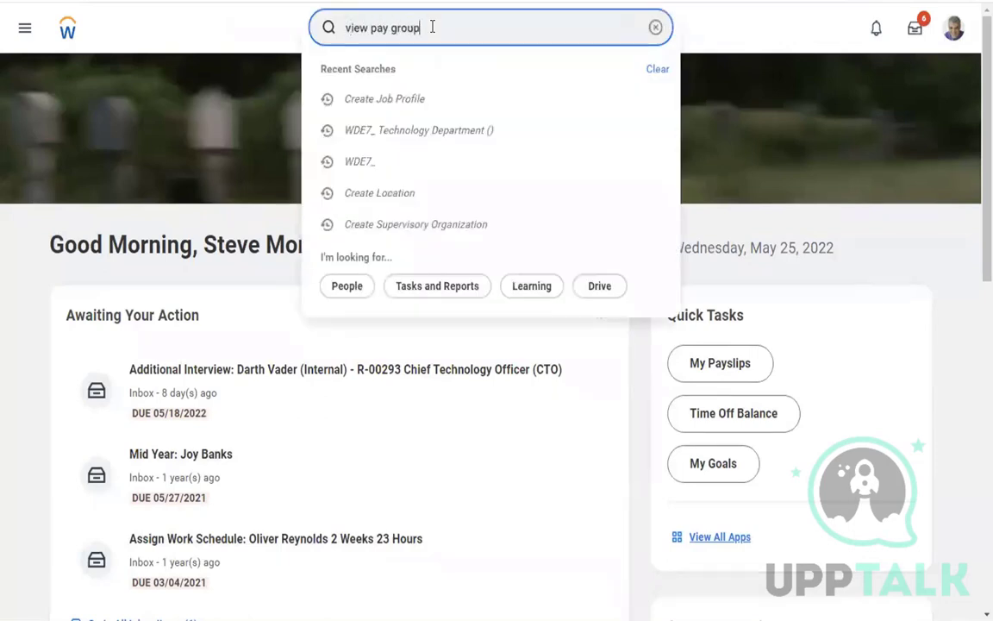
key(Return)
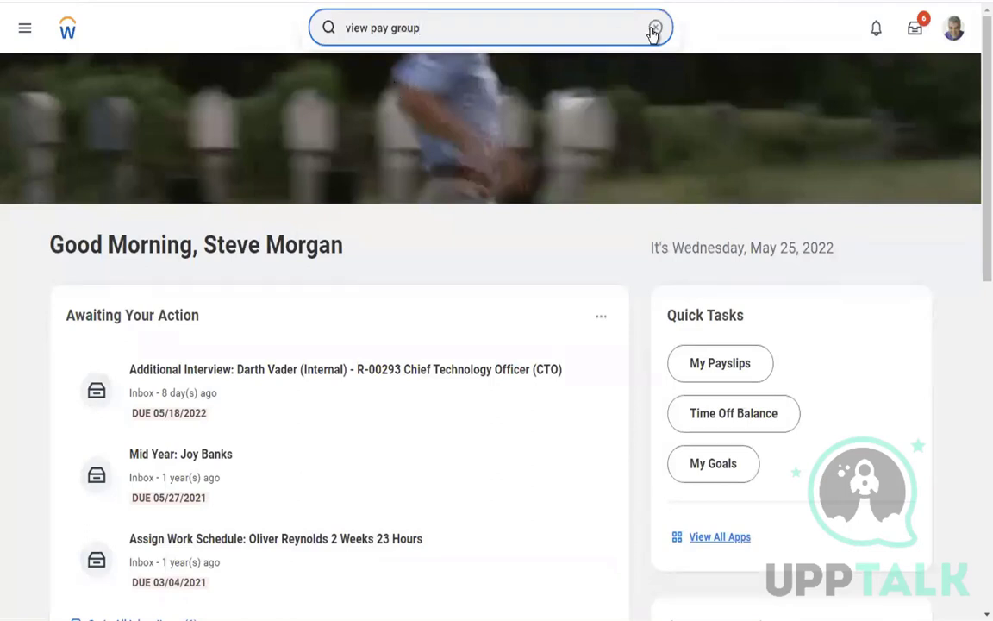
double_click(368, 28)
key(Delete)
key(Delete)
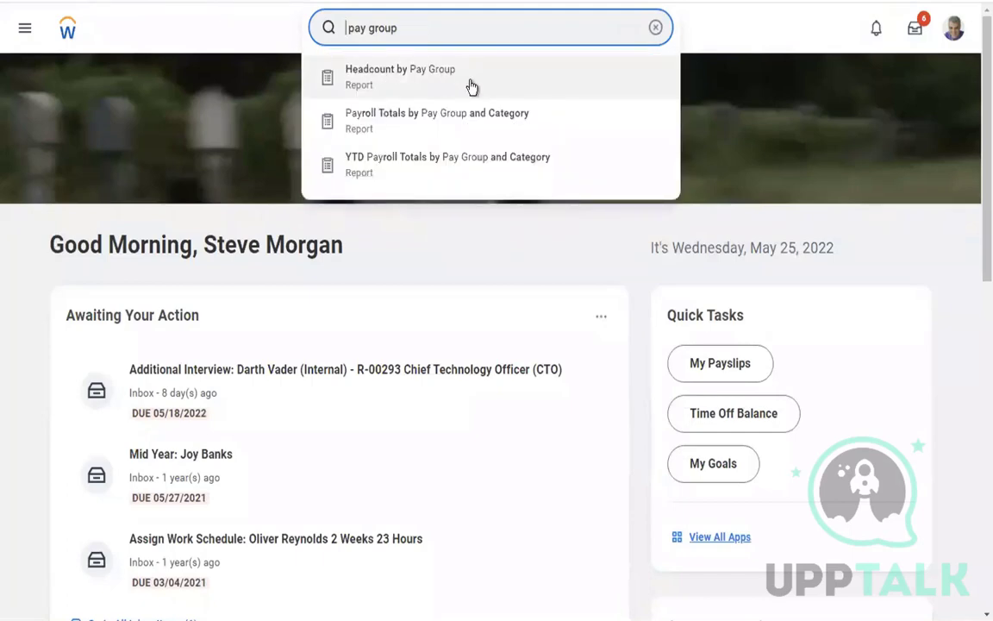
click(652, 29)
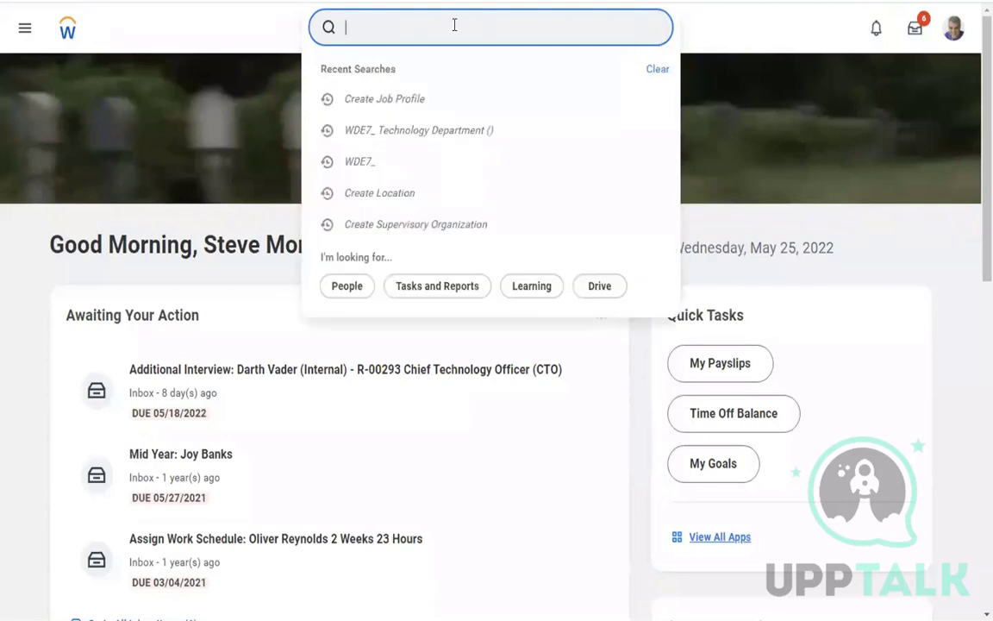
Search for "start proxy" and open the Start Proxy task
text(start)
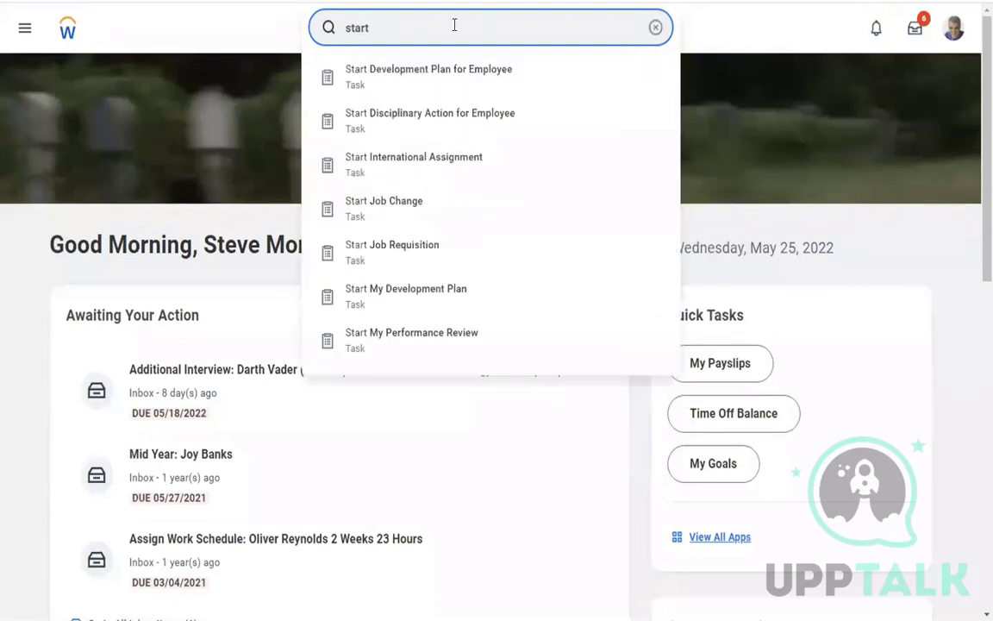
text( proxy)
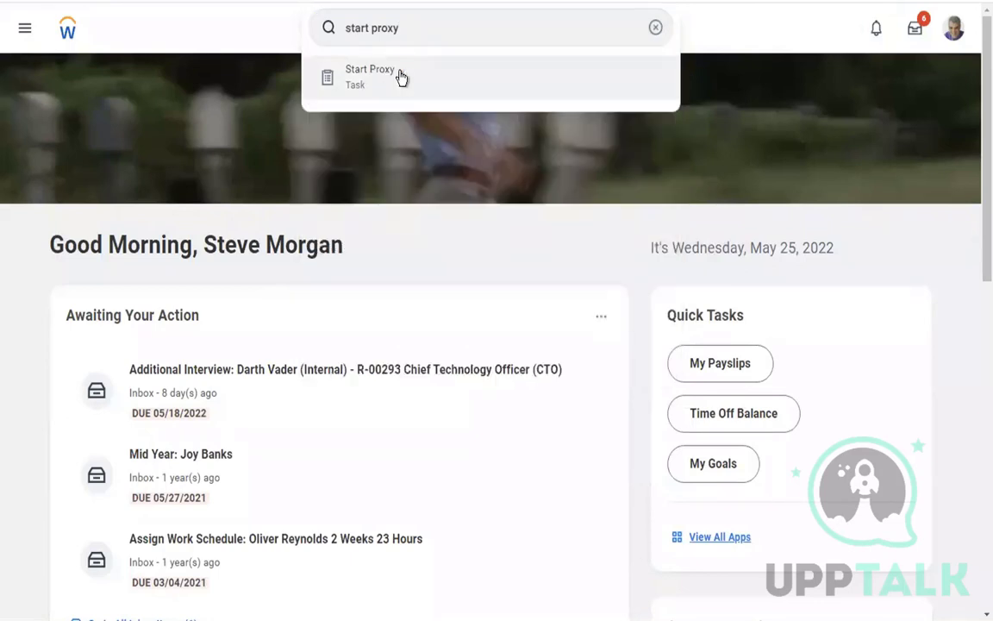
click(399, 77)
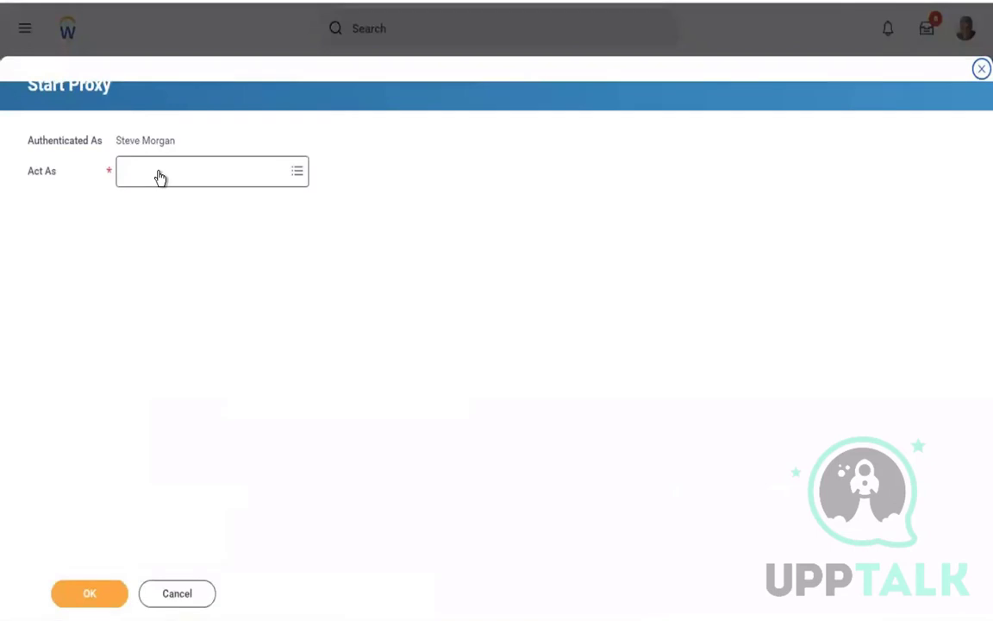
Enter the full name of the worker to act as and start the proxy session
click(178, 175)
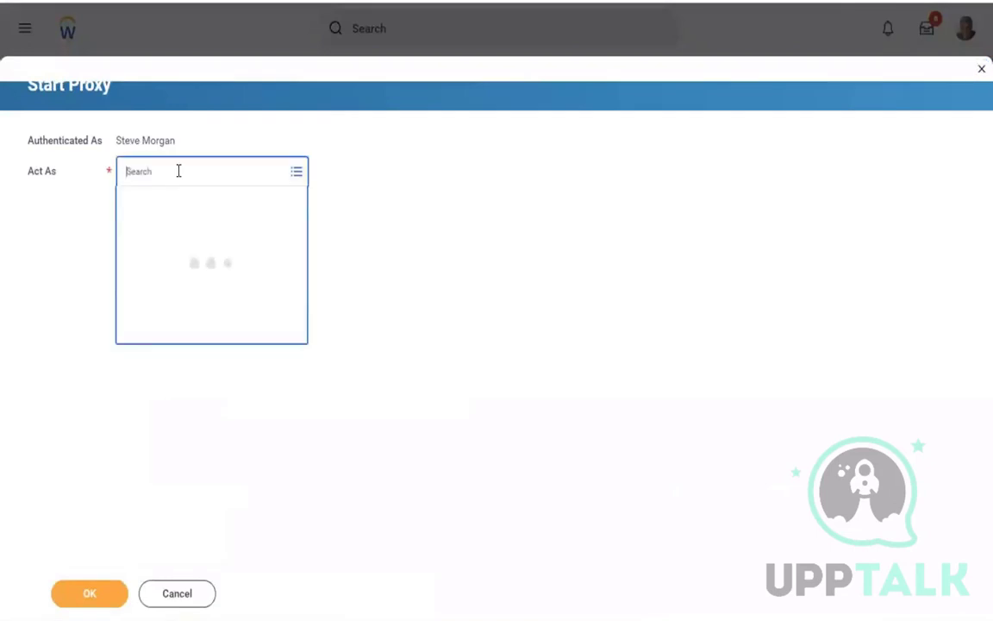
text(john)
key(BackSpace)
key(BackSpace)
key(BackSpace)
key(BackSpace)
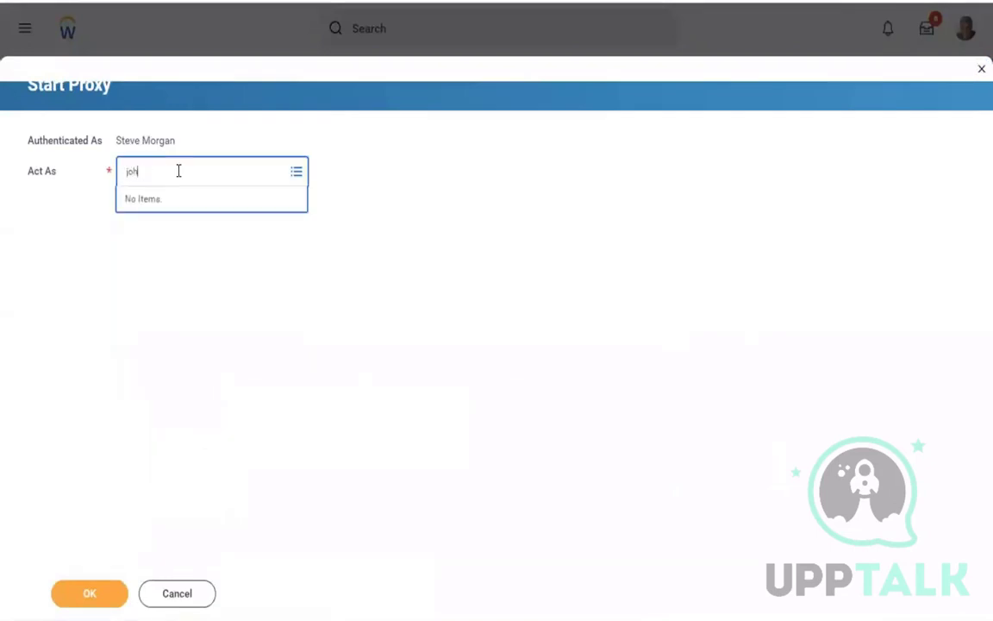
text(betty liu)
key(Return)
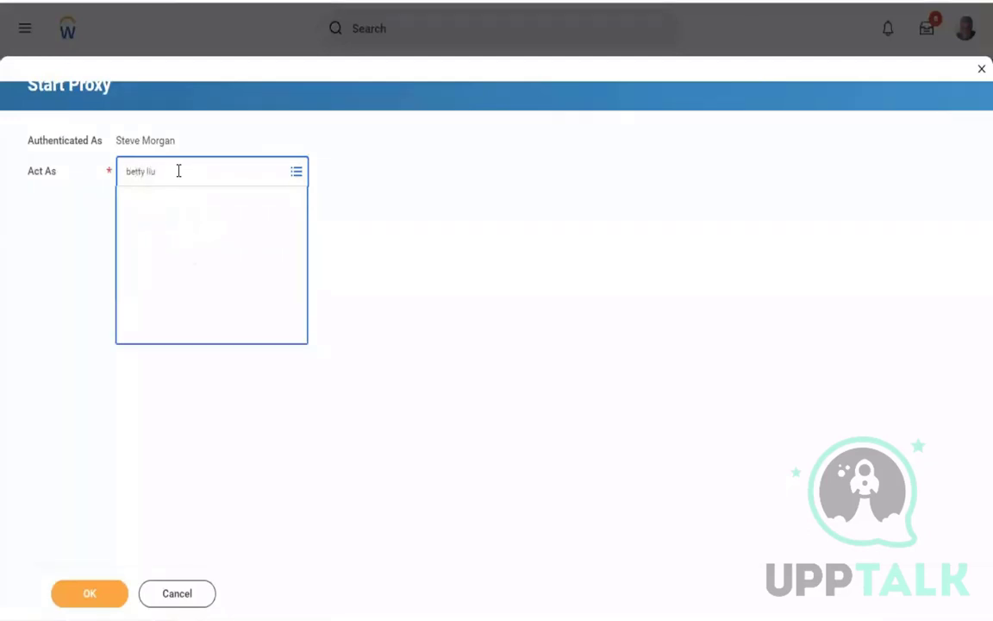
click(86, 597)
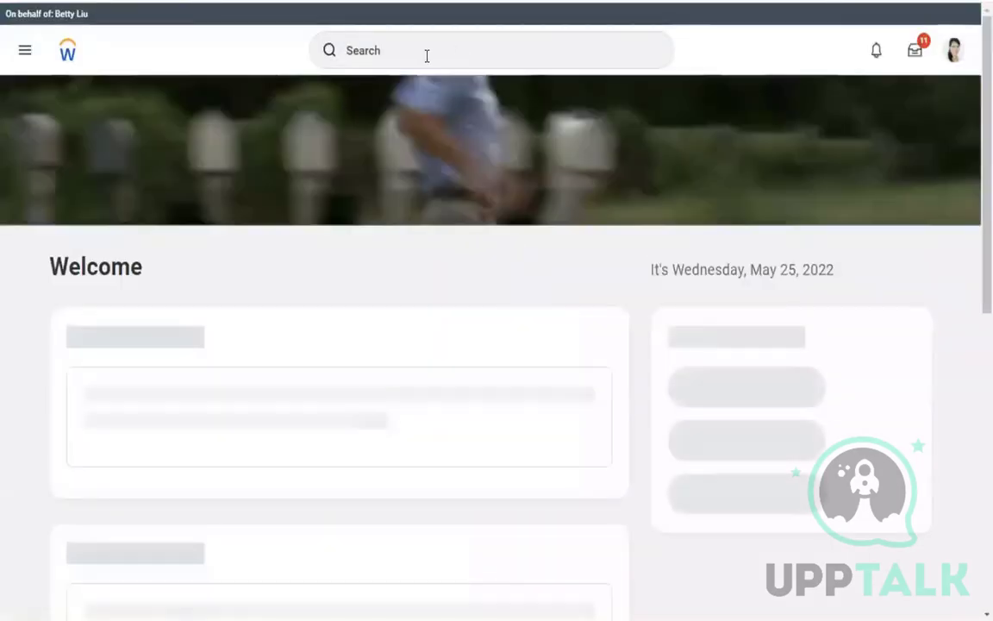
Search for "view pay group" on the proxied account and open the View Pay Group report
click(390, 51)
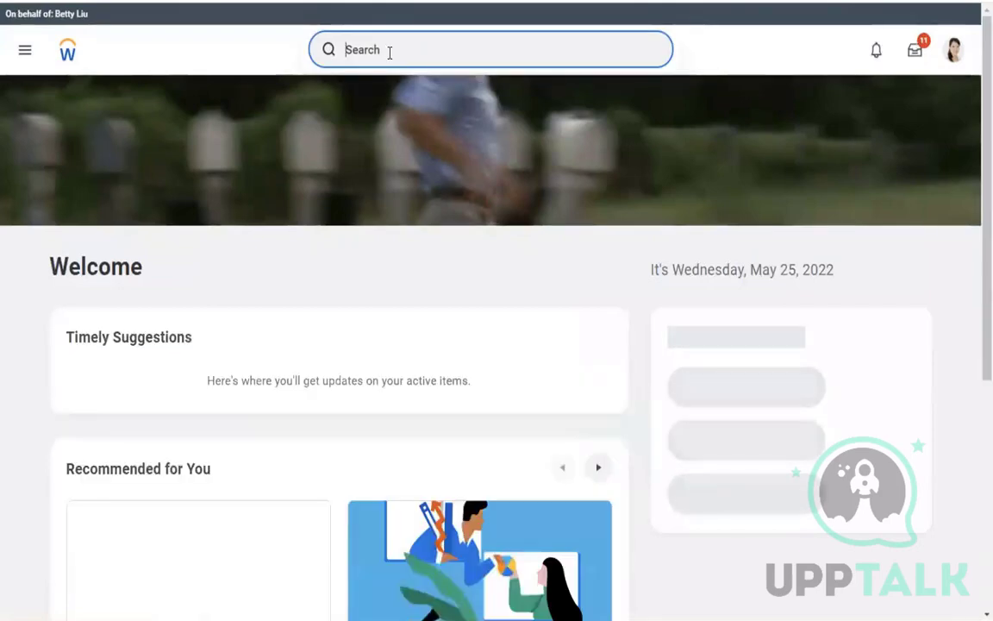
text(view)
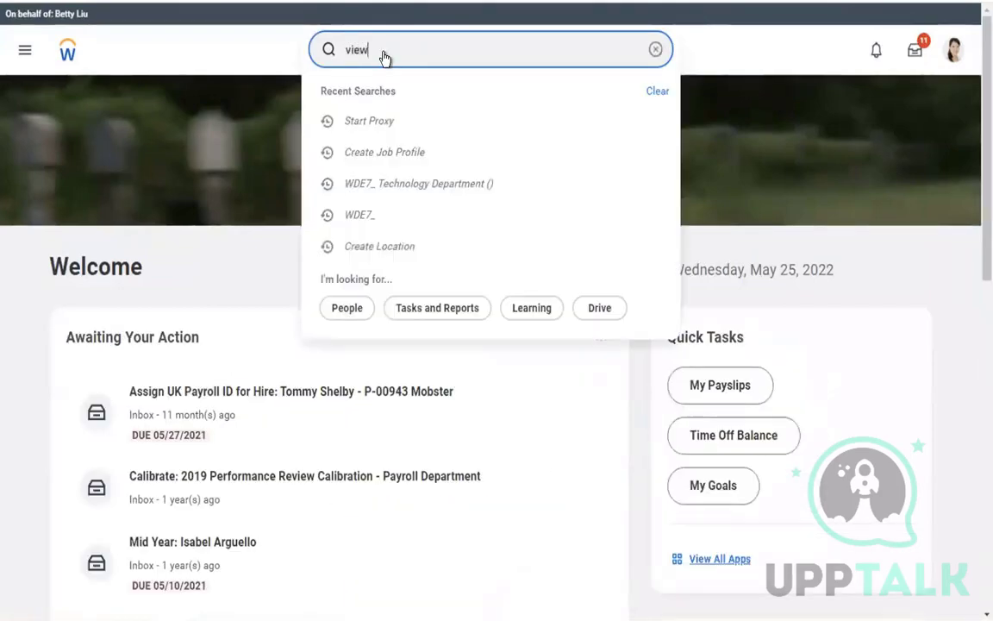
scroll(384, 58, down, 5)
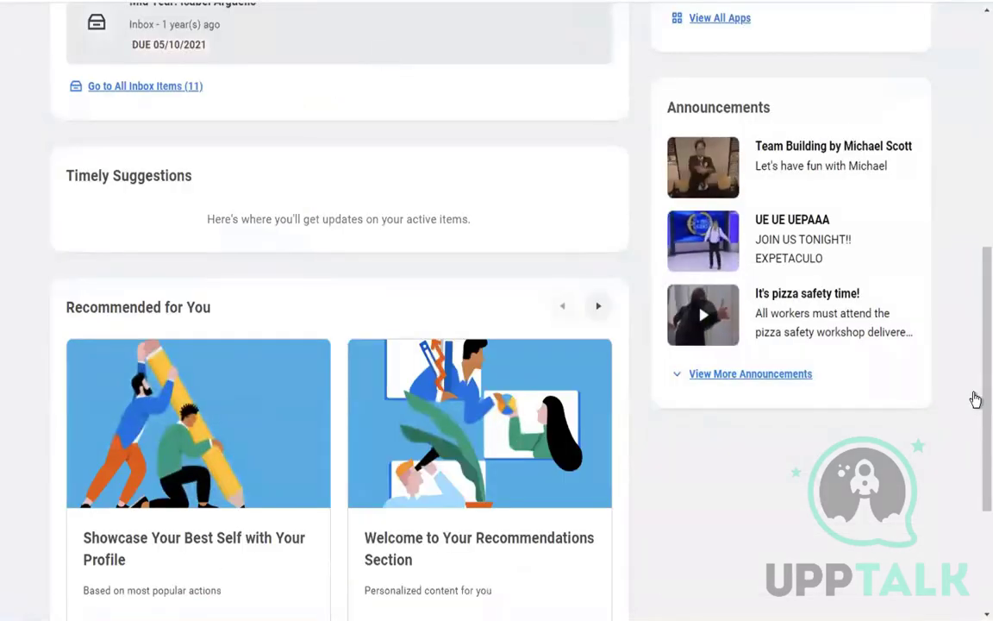
scroll(973, 172, up, 3)
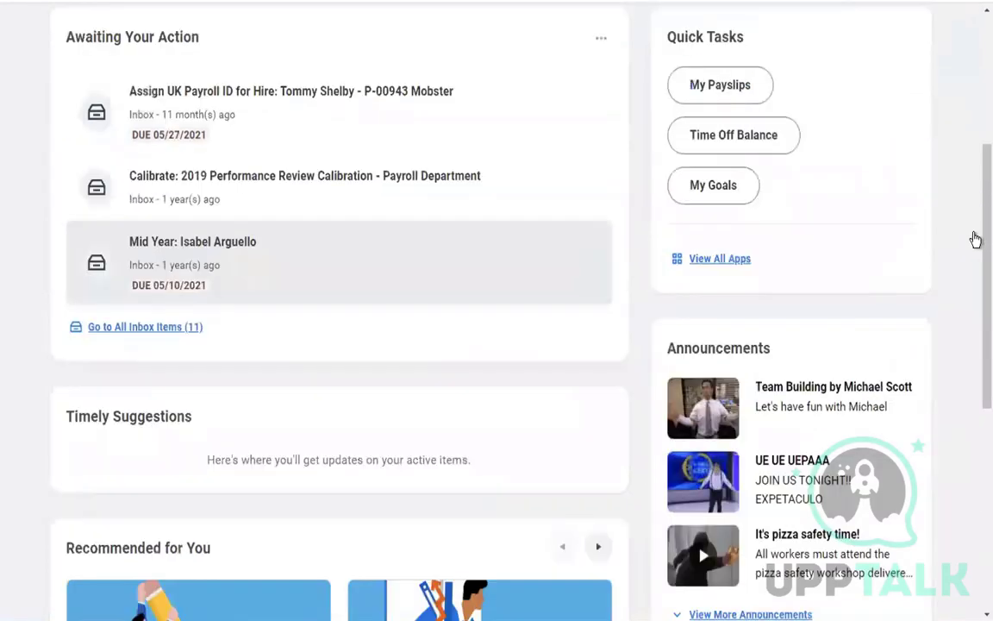
scroll(975, 239, up, 4)
click(500, 51)
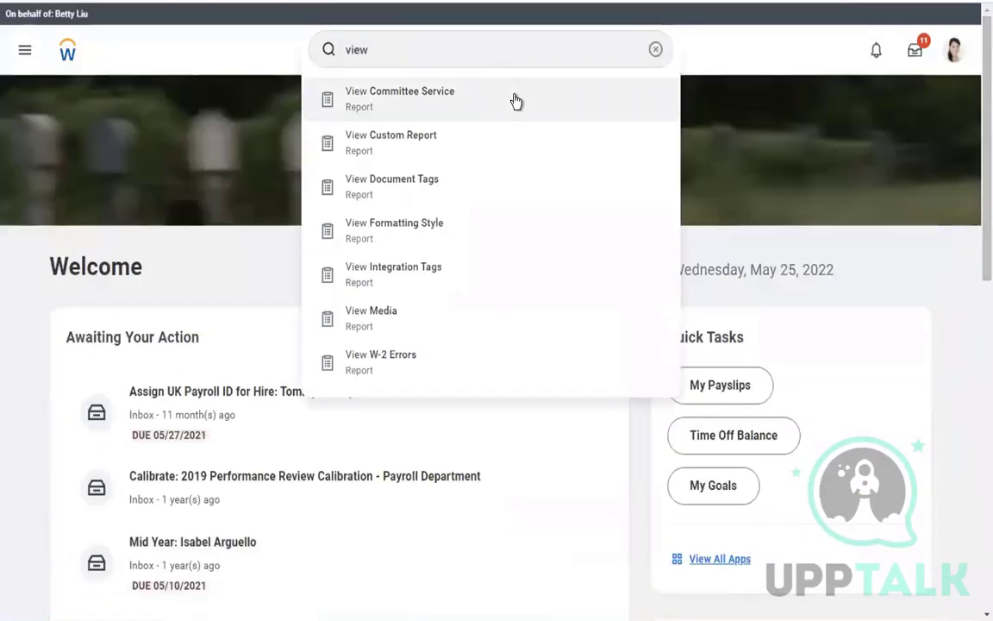
click(426, 59)
text(pay )
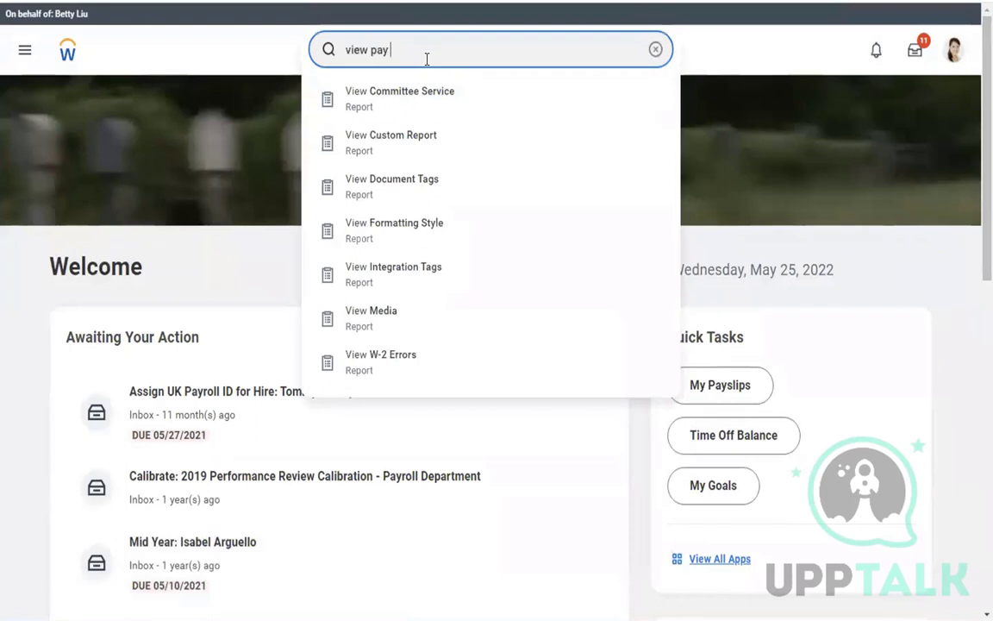
text(group)
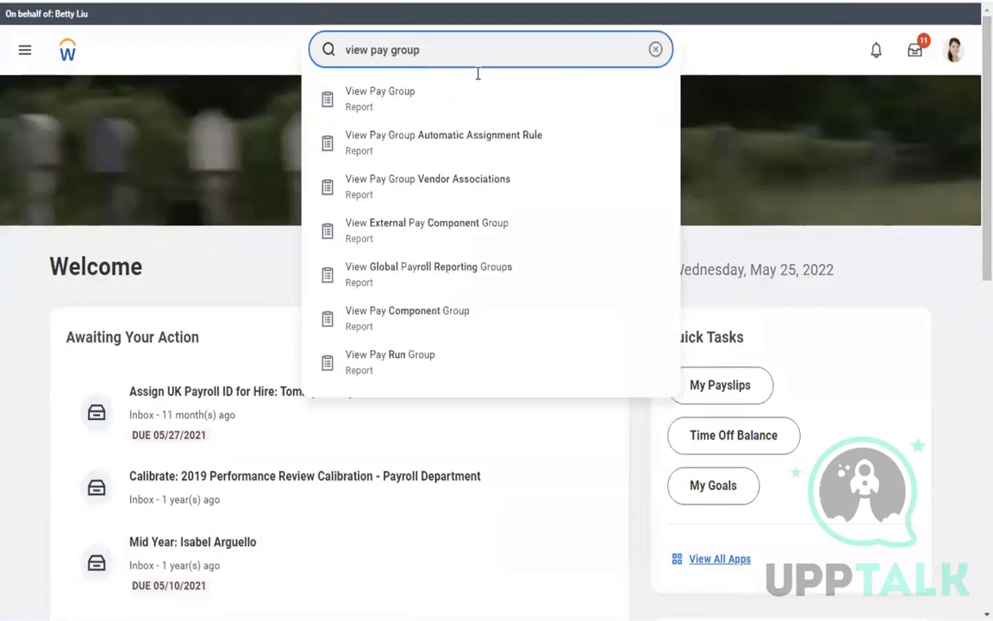
click(410, 96)
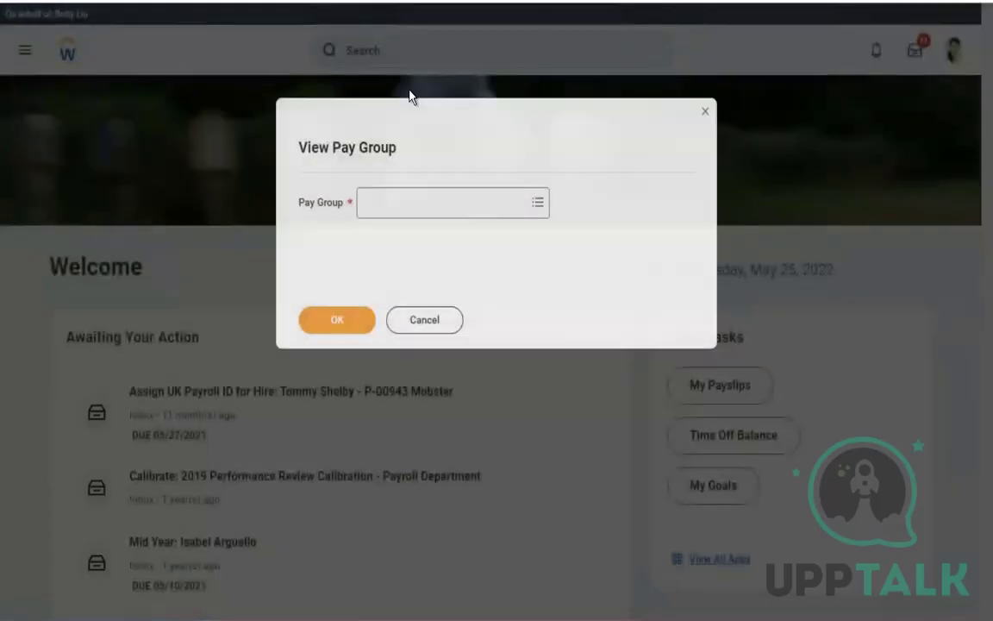
Find the USA Semi-monthly Professional Corporate pay group by searching "semi" and open its view
click(393, 199)
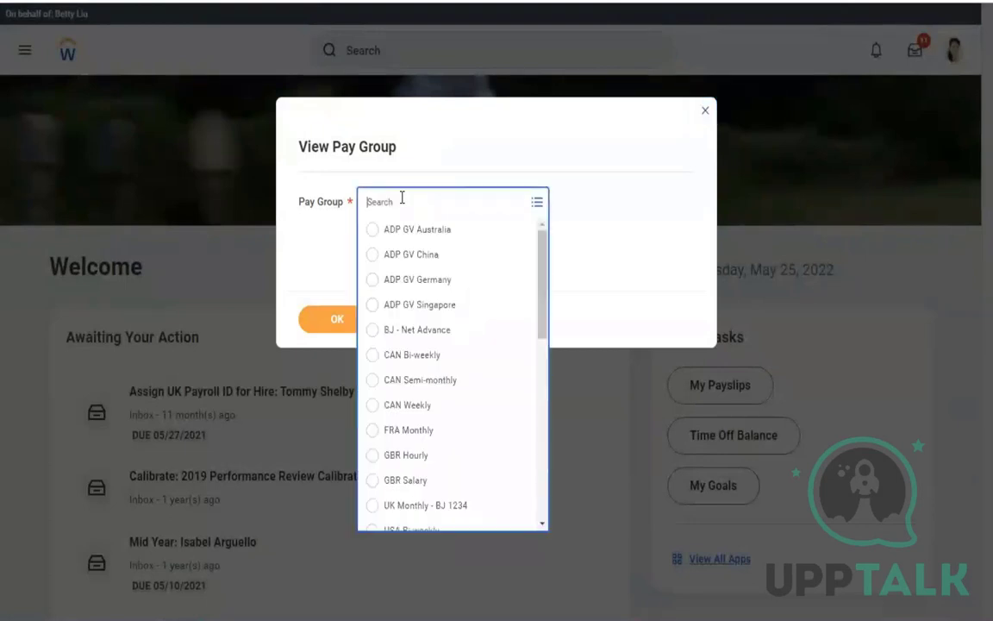
text(sem)
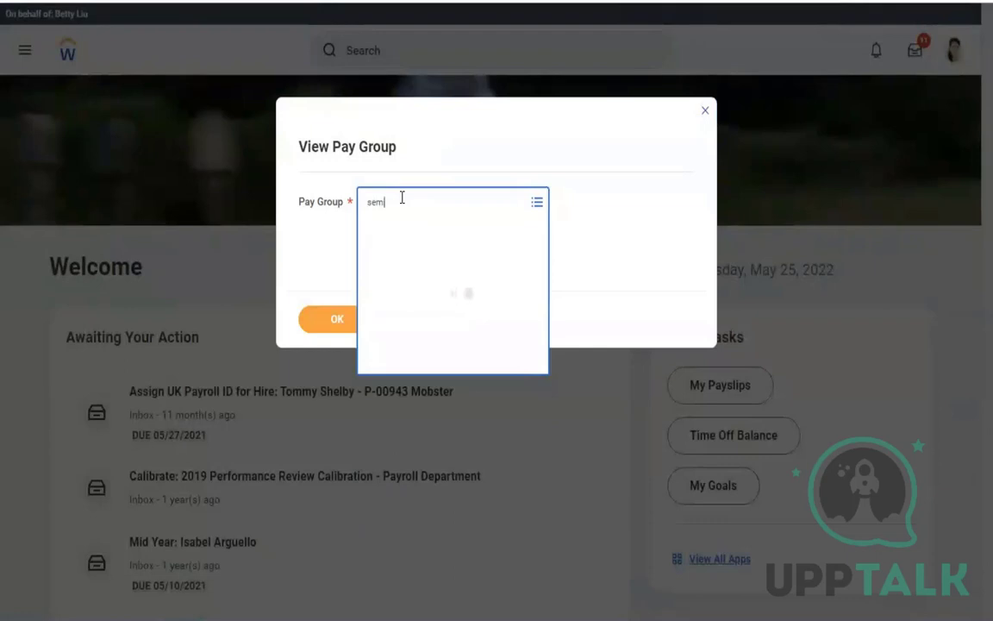
text(i)
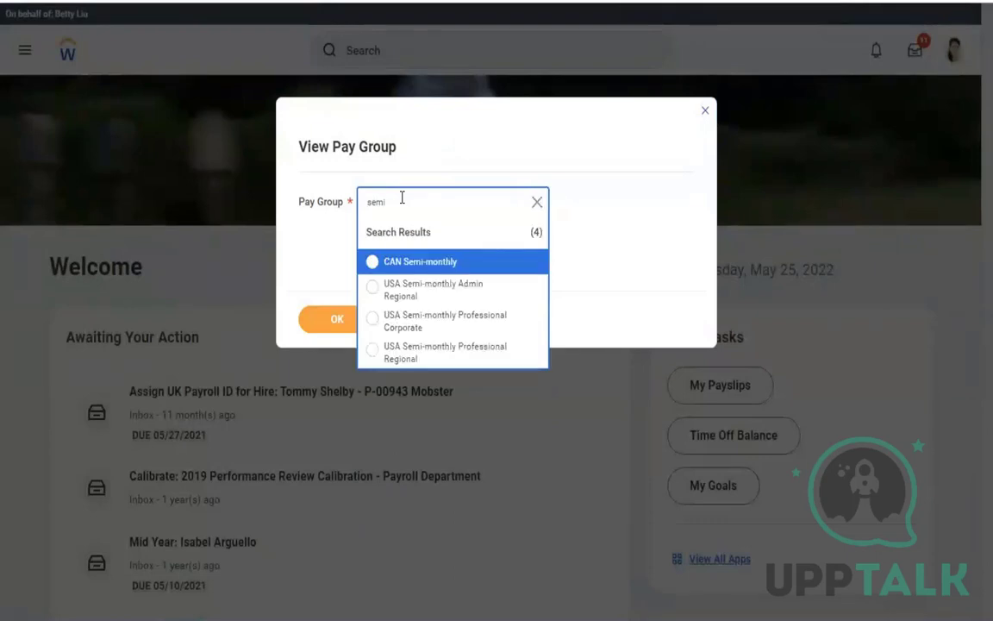
click(431, 327)
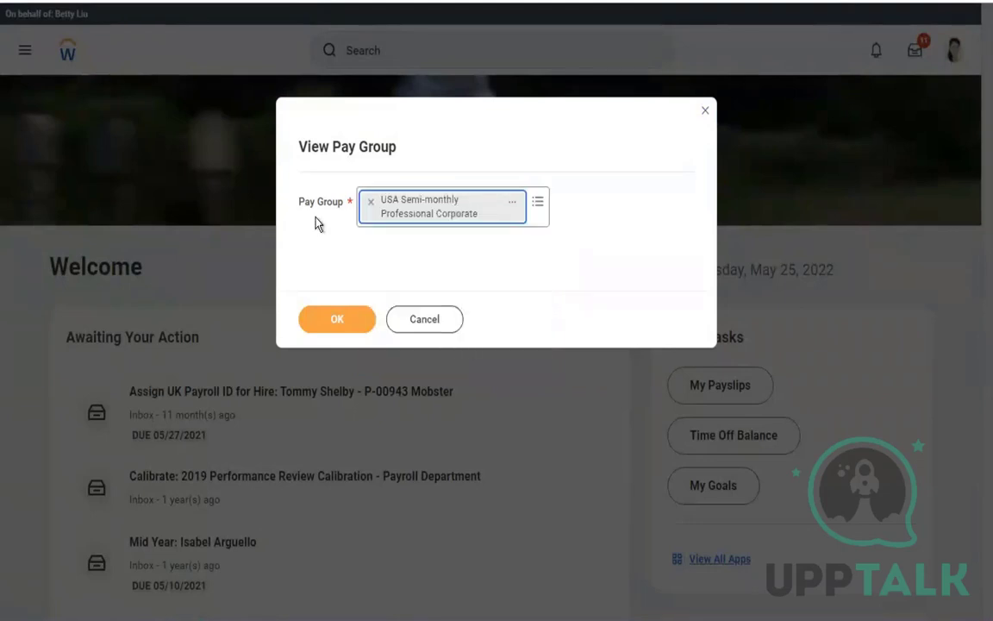
click(330, 328)
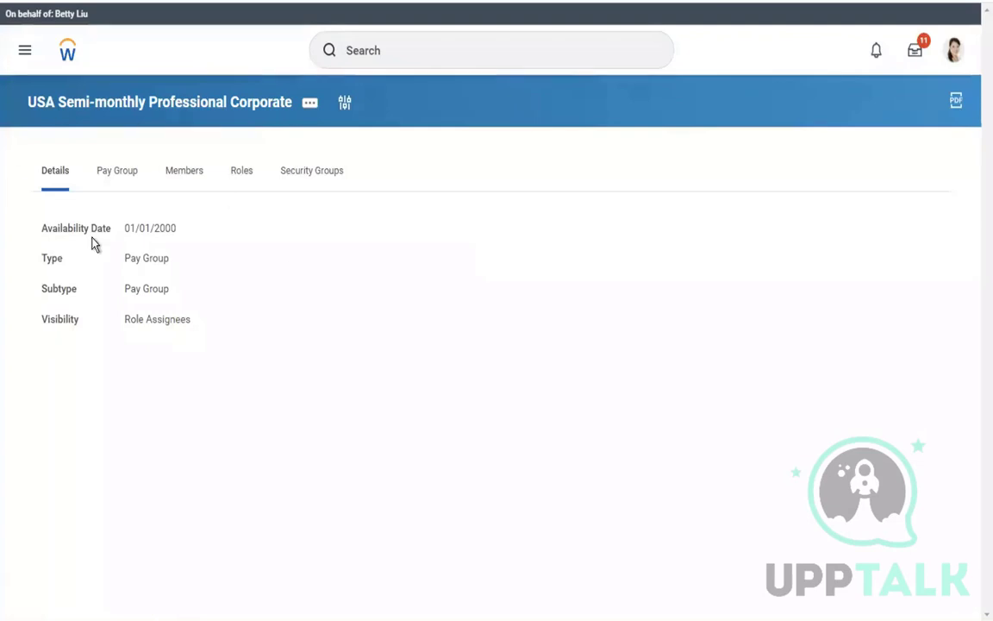
Review the pay group's role assignments, including Payroll Partner, and check which role-related actions are available for the pay group
click(243, 188)
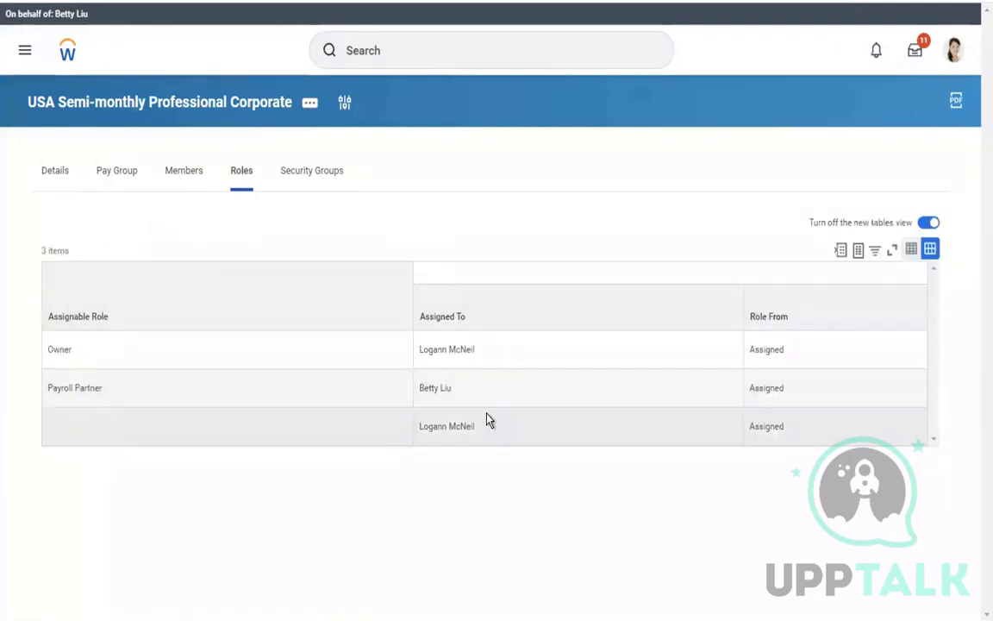
drag(515, 393, 234, 380)
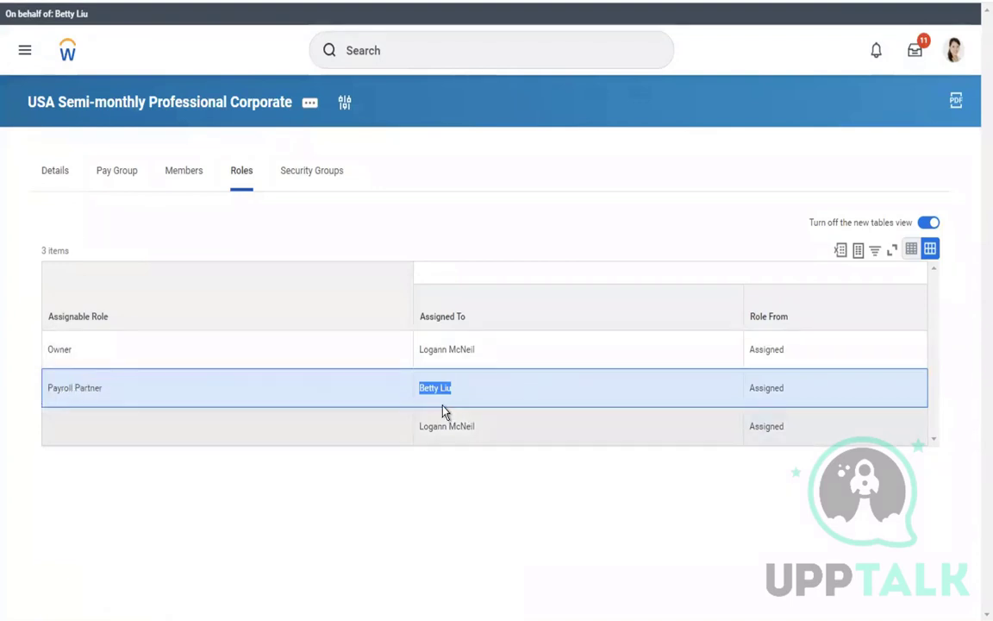
click(501, 401)
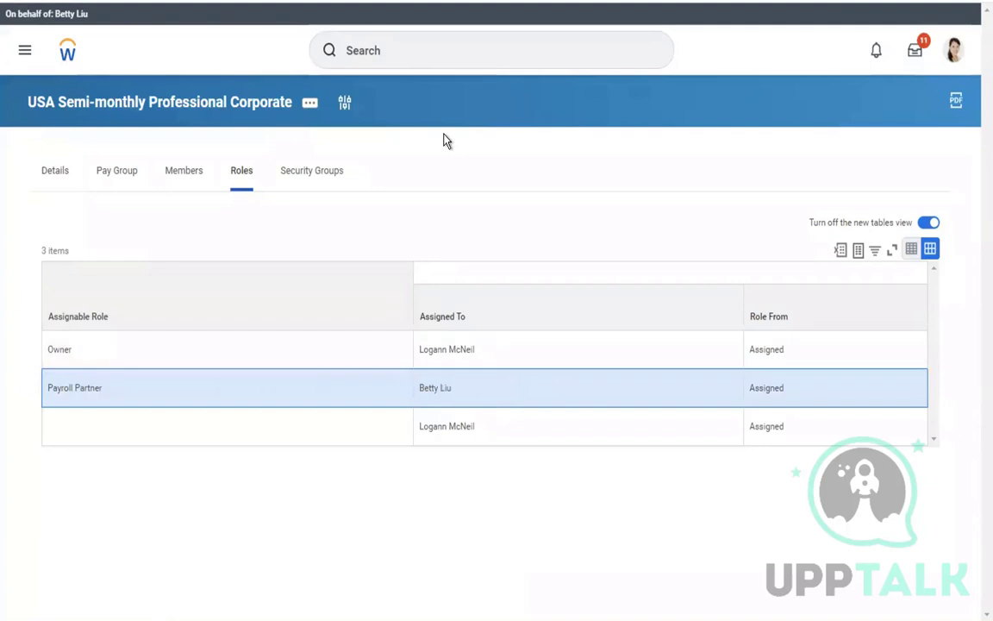
click(312, 107)
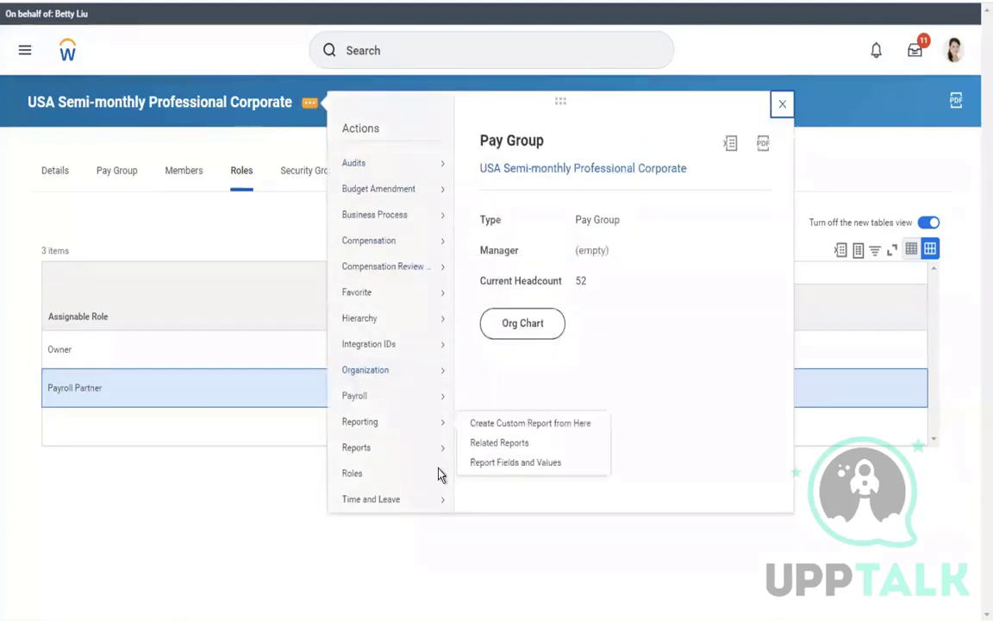
mouse_move(372, 481)
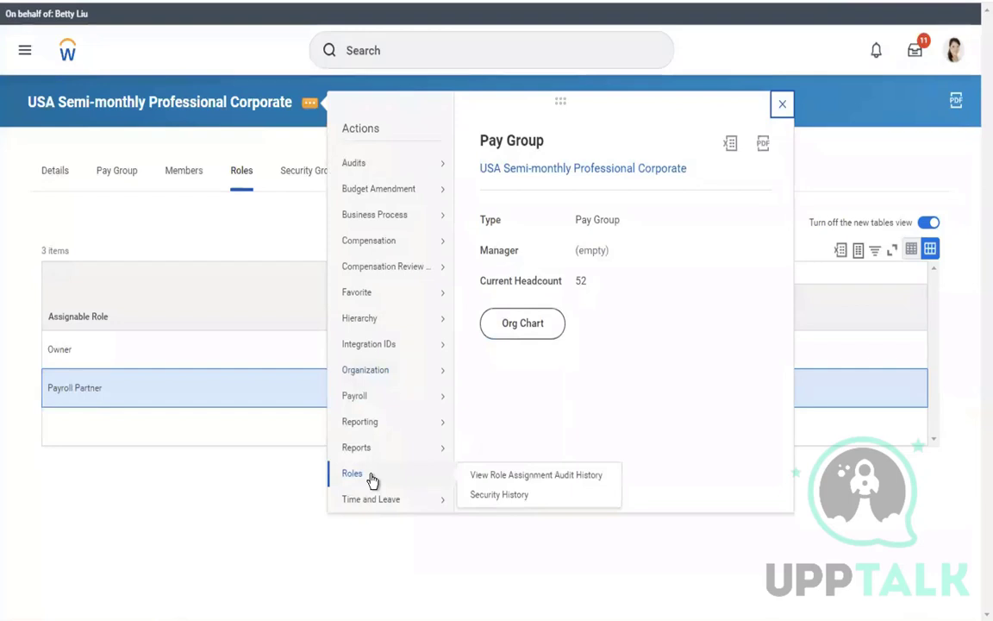
Search for "start proxy" and open the Start Proxy task
click(426, 56)
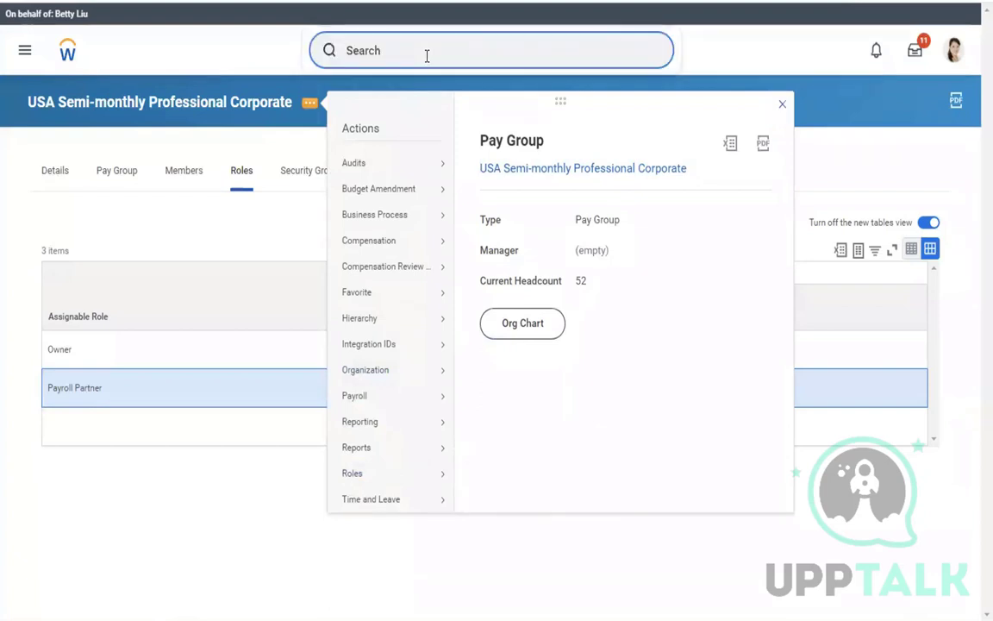
text(start proxy)
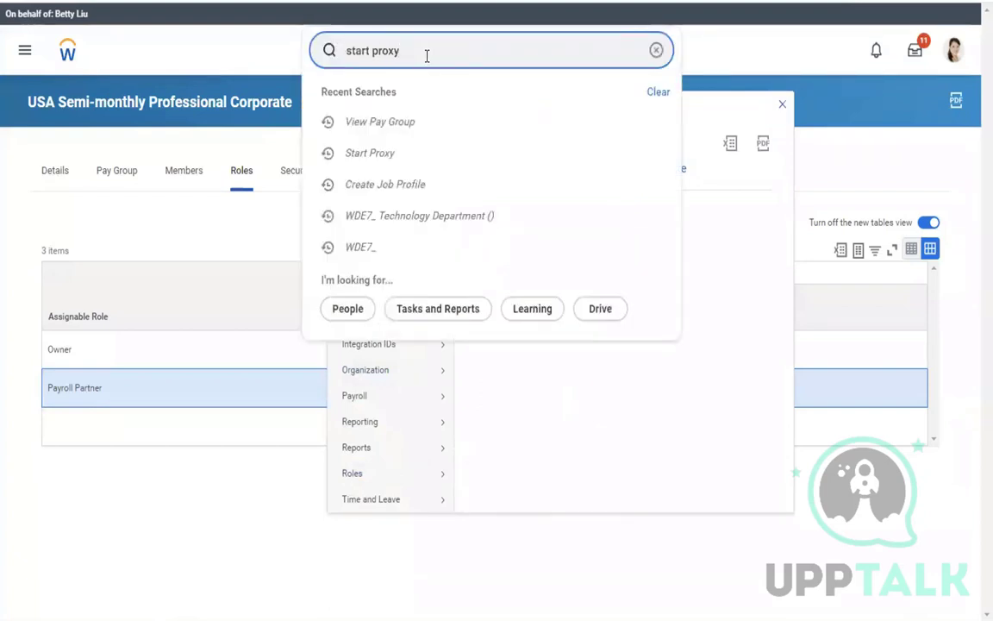
click(369, 104)
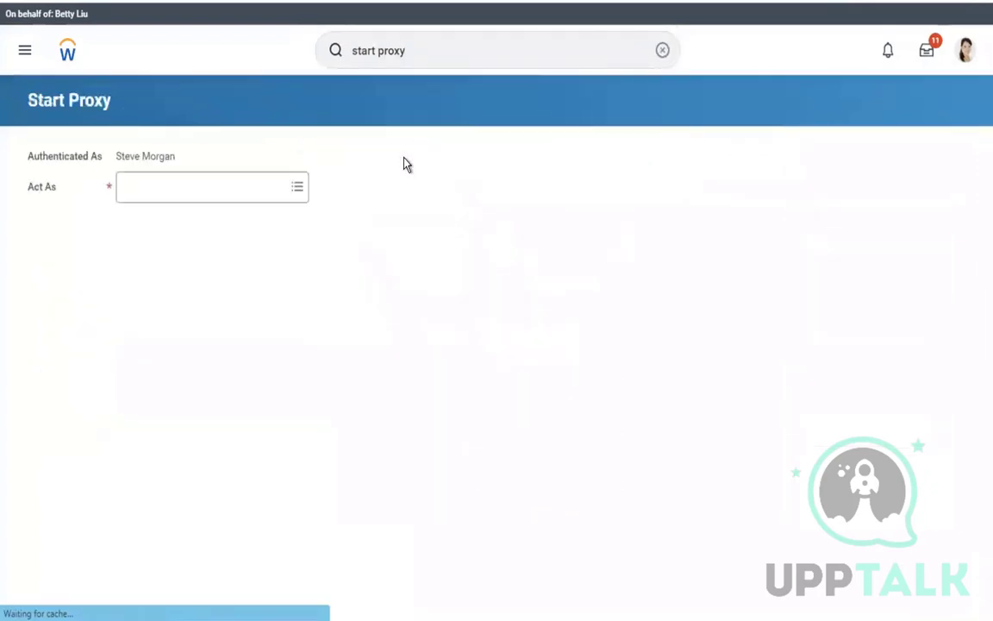
Select the worker who is the pay group's owner as the person to act as and start the proxy session
click(257, 193)
text(log)
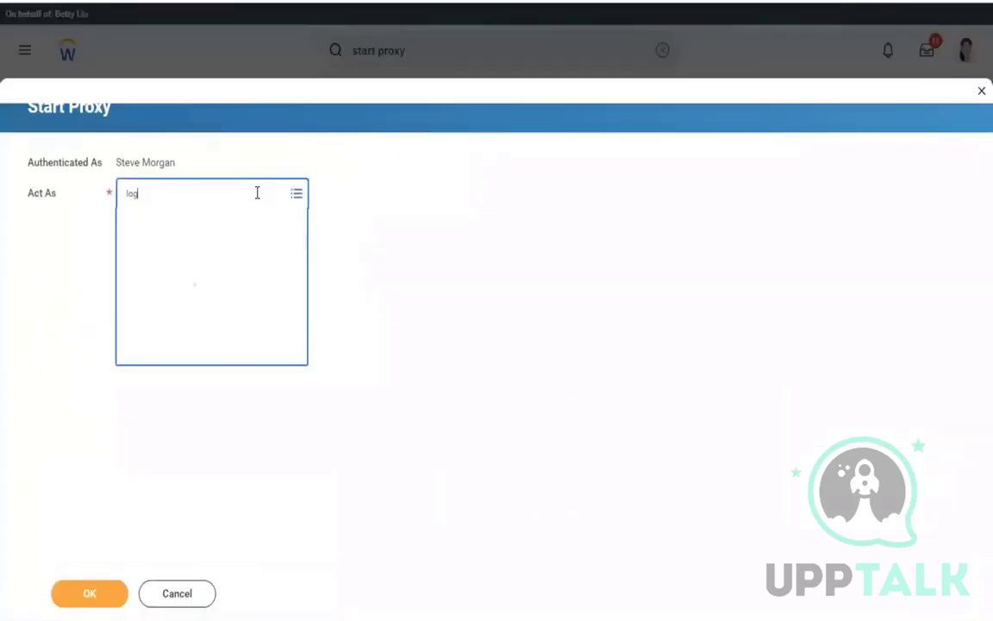
text(an mc)
key(Return)
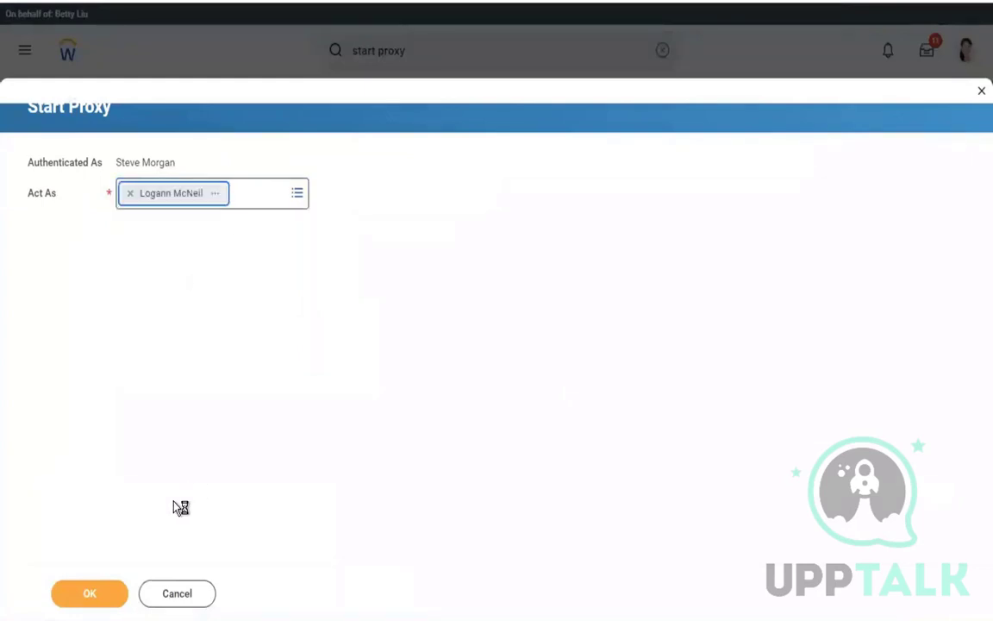
click(72, 597)
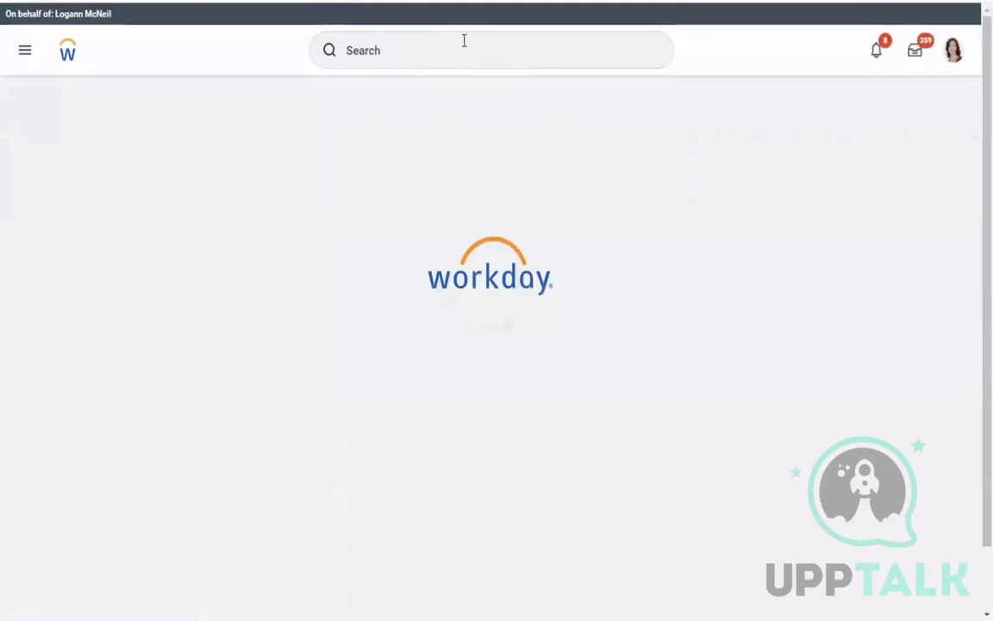
Search for "view pay group" on the newly proxied account and open the View Pay Group report
click(408, 50)
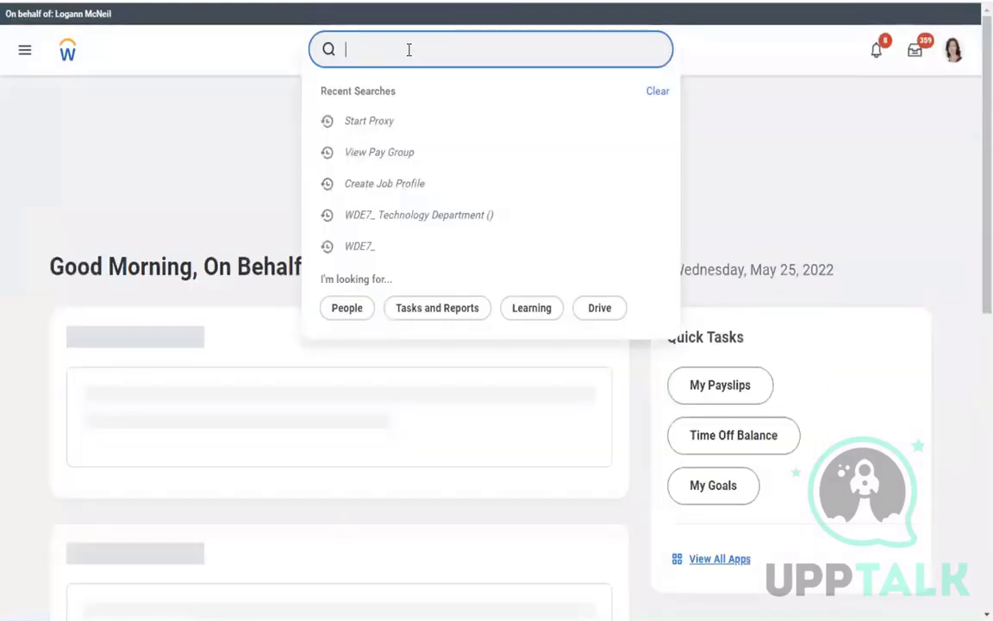
text(view)
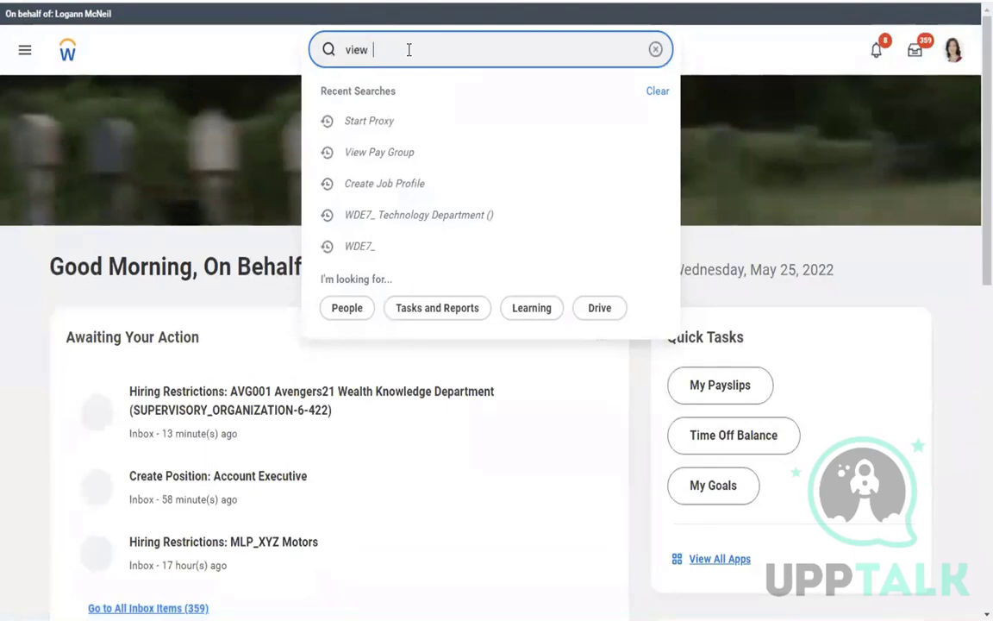
key(Return)
scroll(408, 53, down, 5)
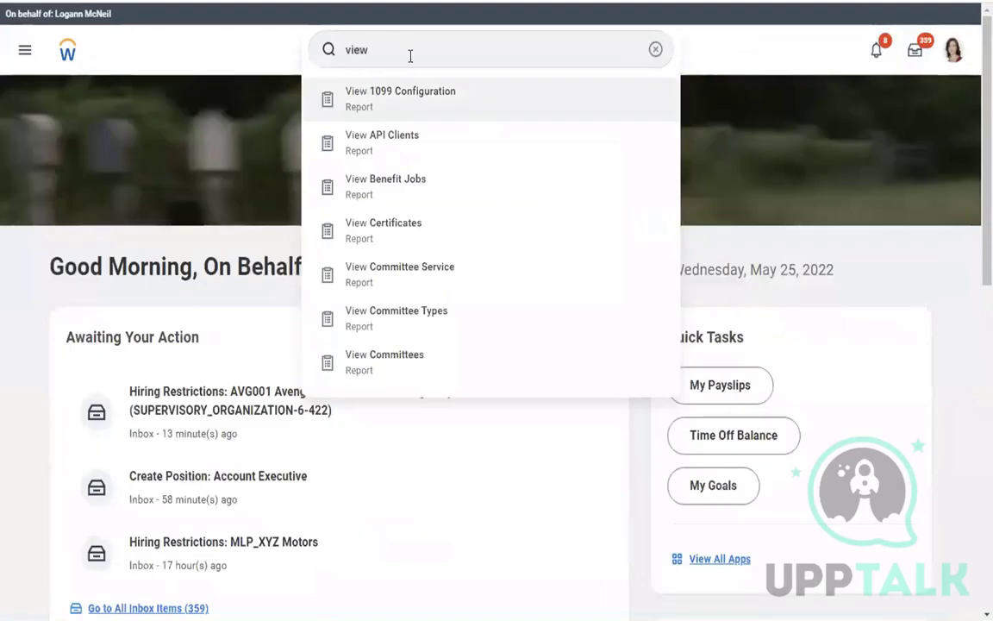
text(pay grou)
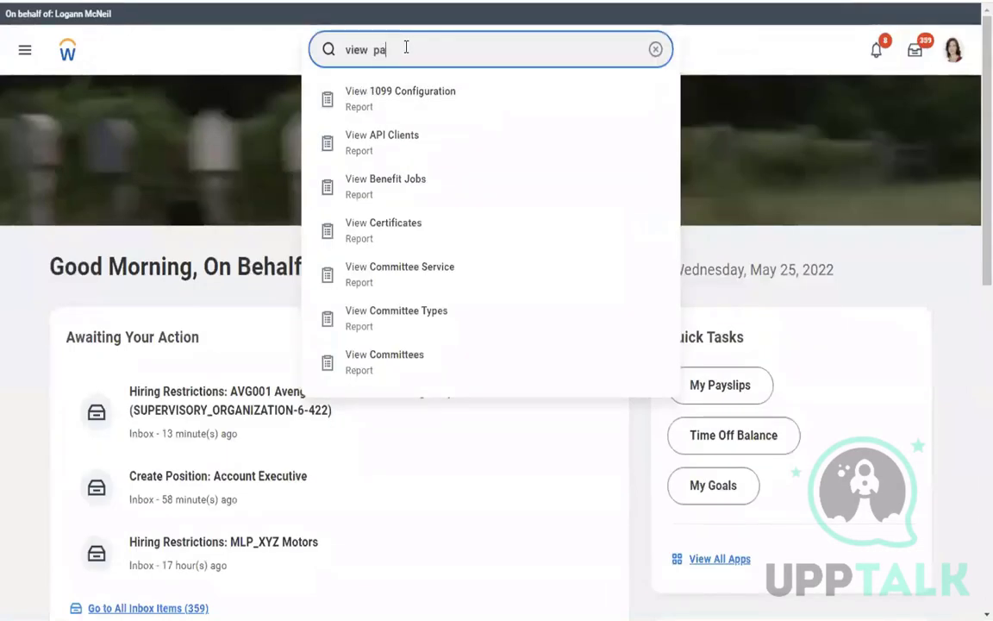
text(p)
click(388, 90)
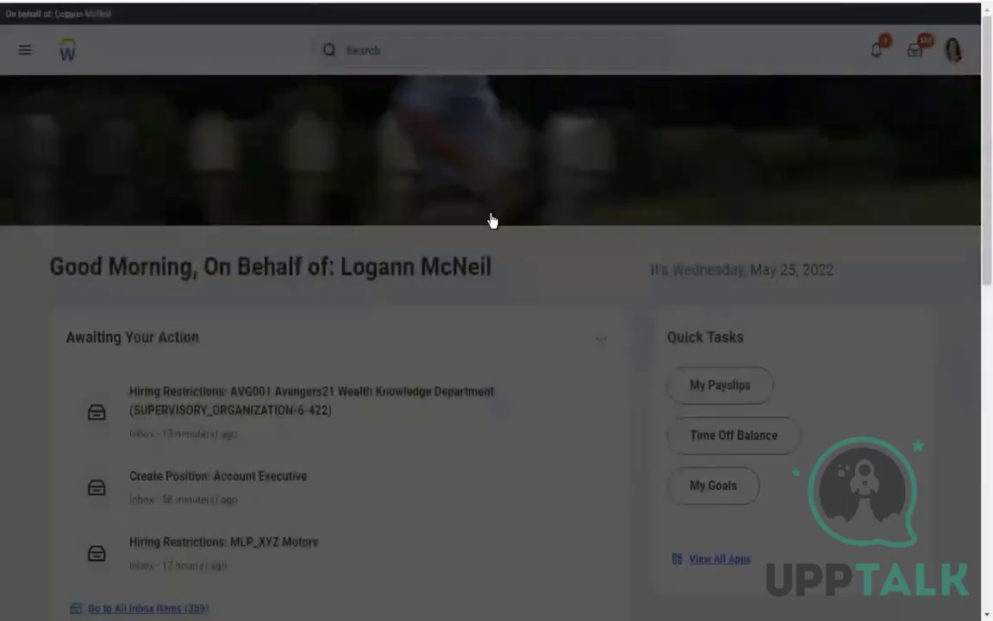
Search the pay groups for "semi", select USA Semi-monthly Professional Corporate and open its details
click(426, 210)
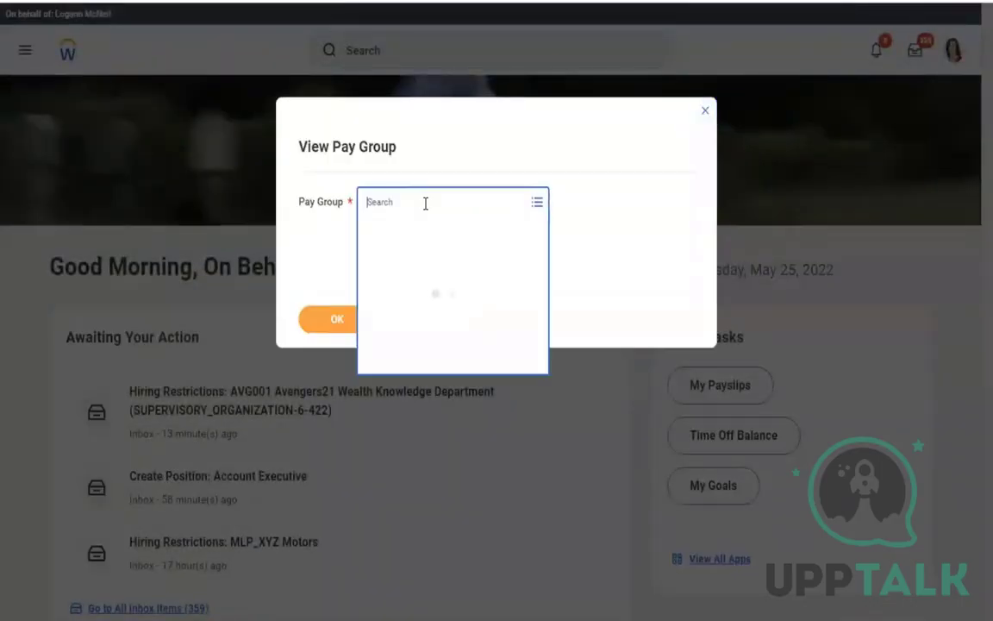
text(semin)
key(Return)
key(BackSpace)
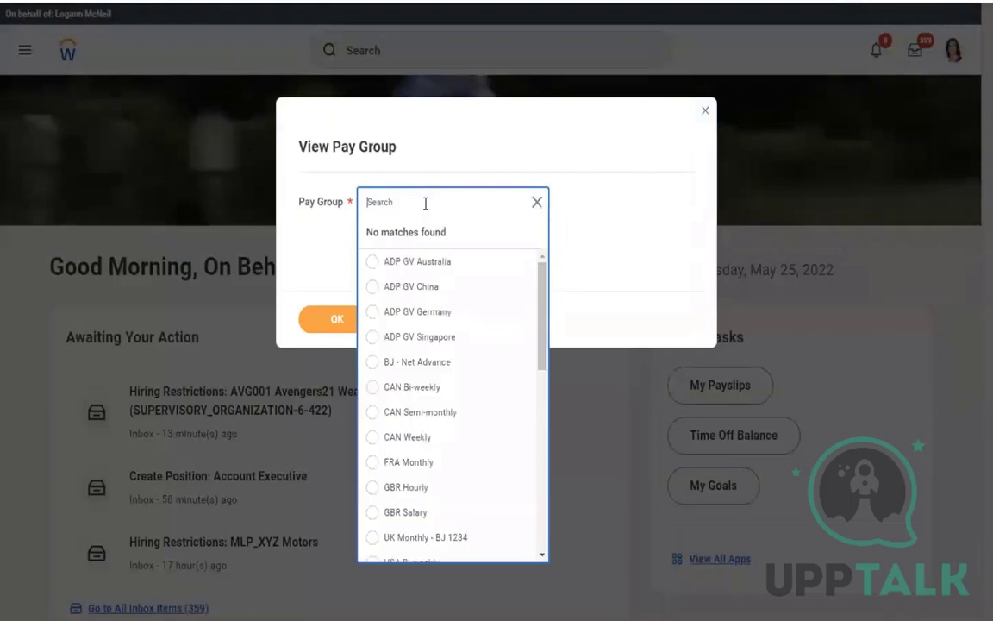
text(sem)
key(Return)
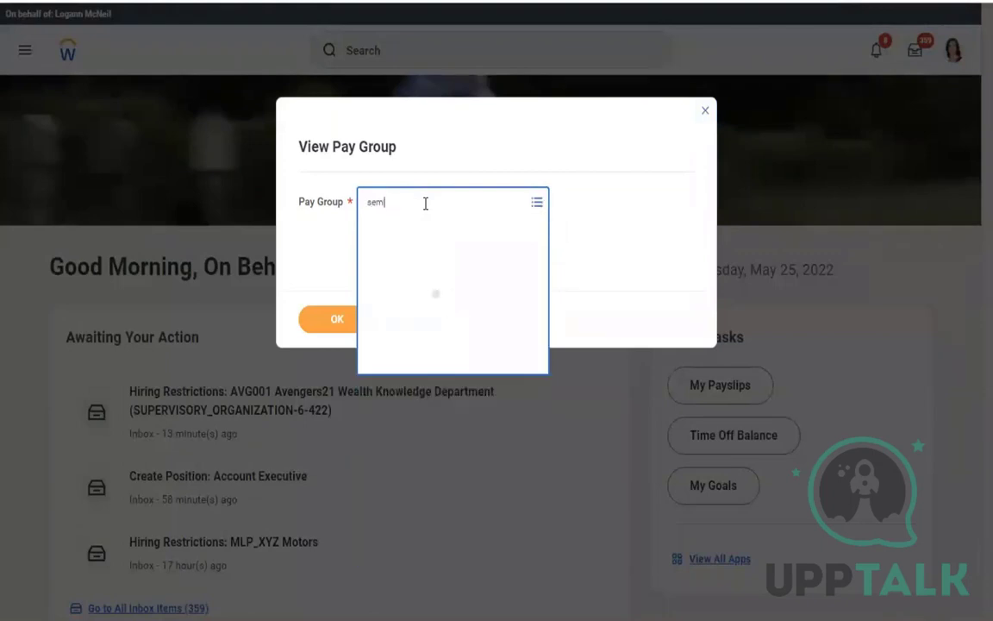
text(i)
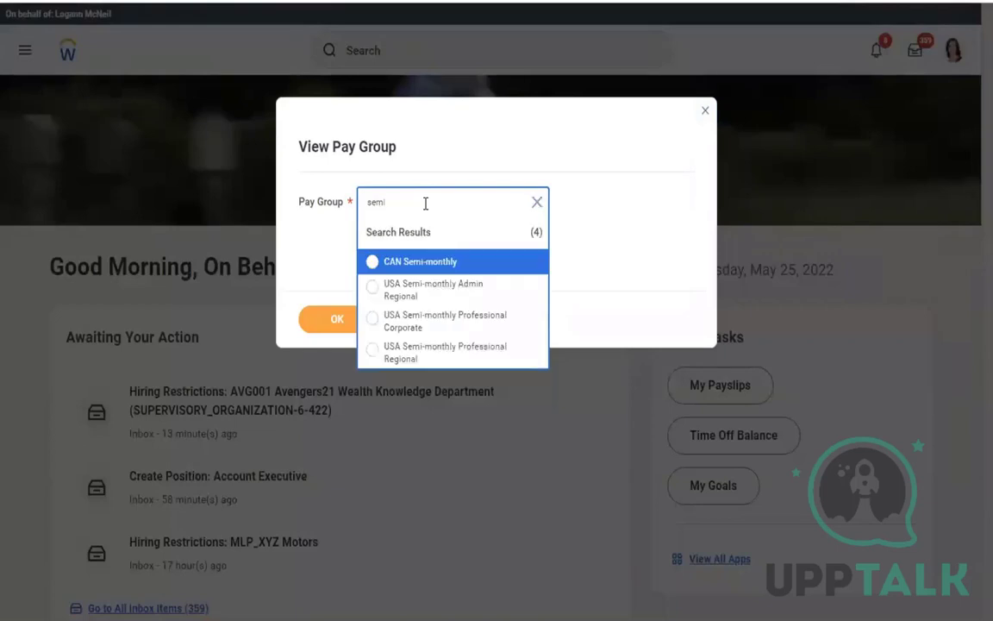
click(405, 326)
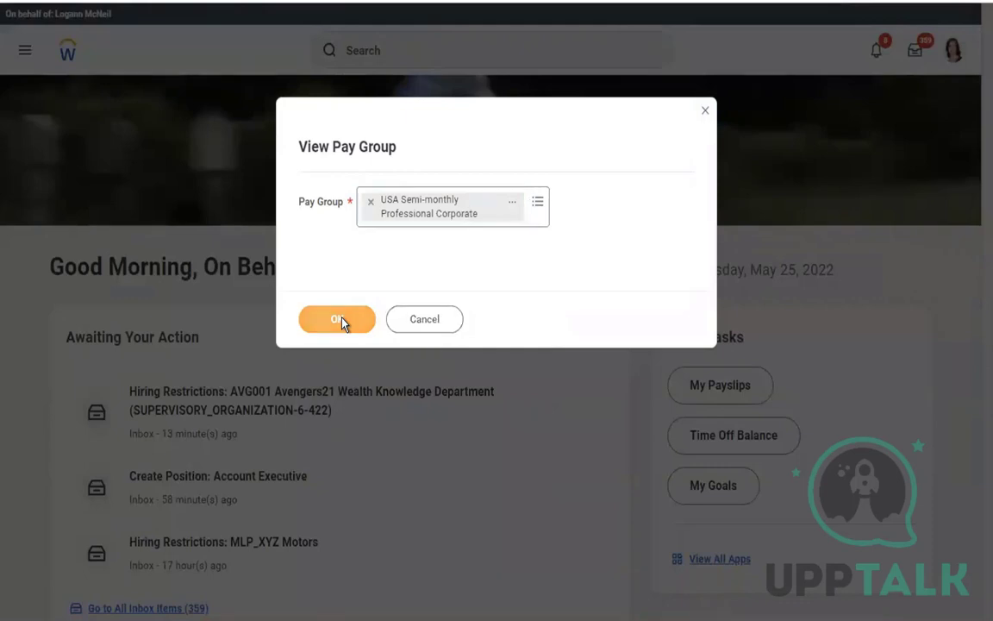
click(342, 321)
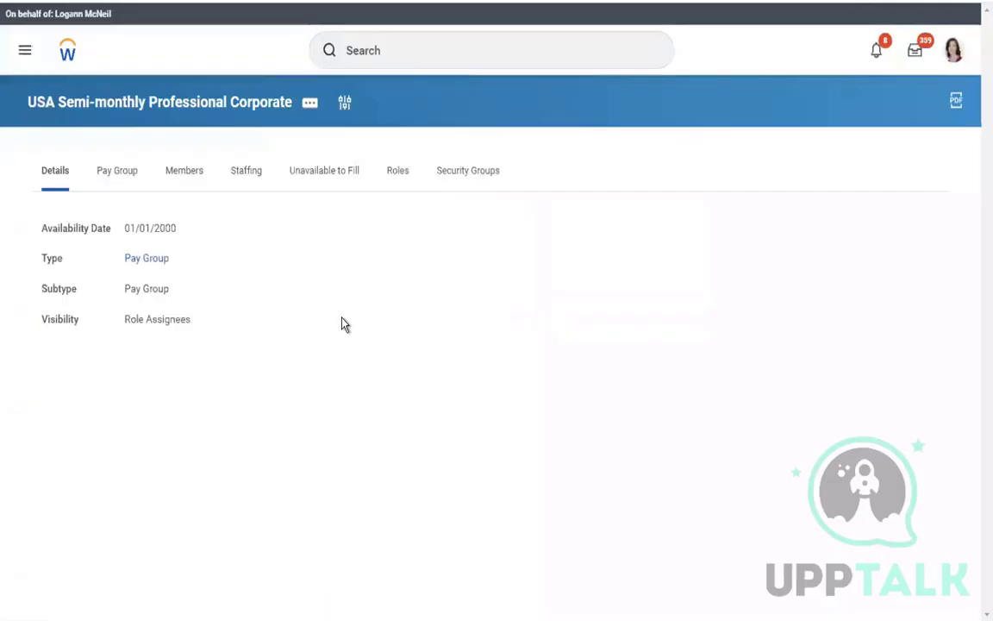
Start the Assign Roles task for the pay group, accepting the effective date 05/25/2022
click(309, 105)
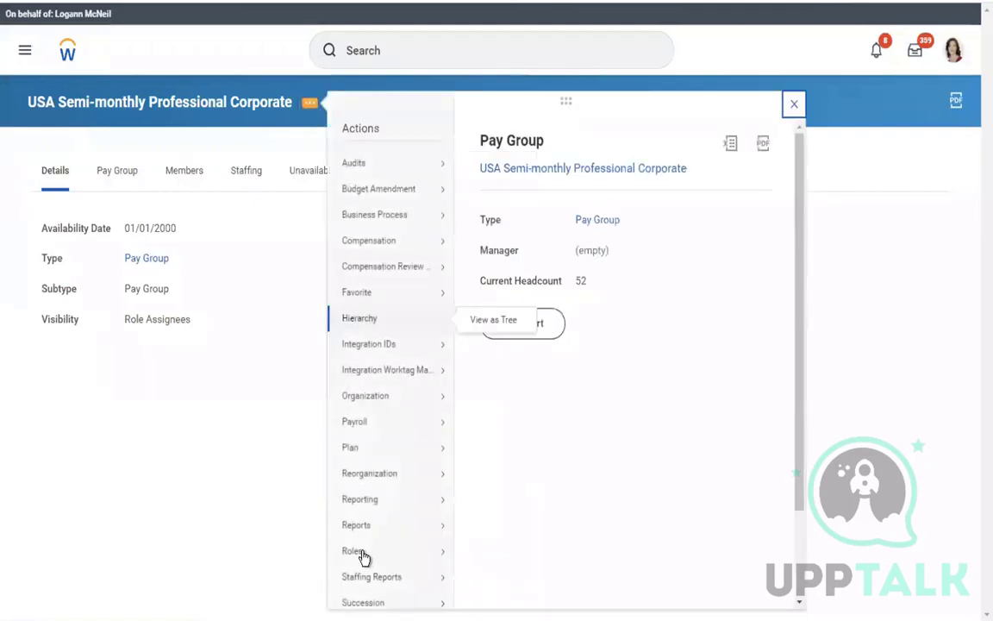
mouse_move(464, 551)
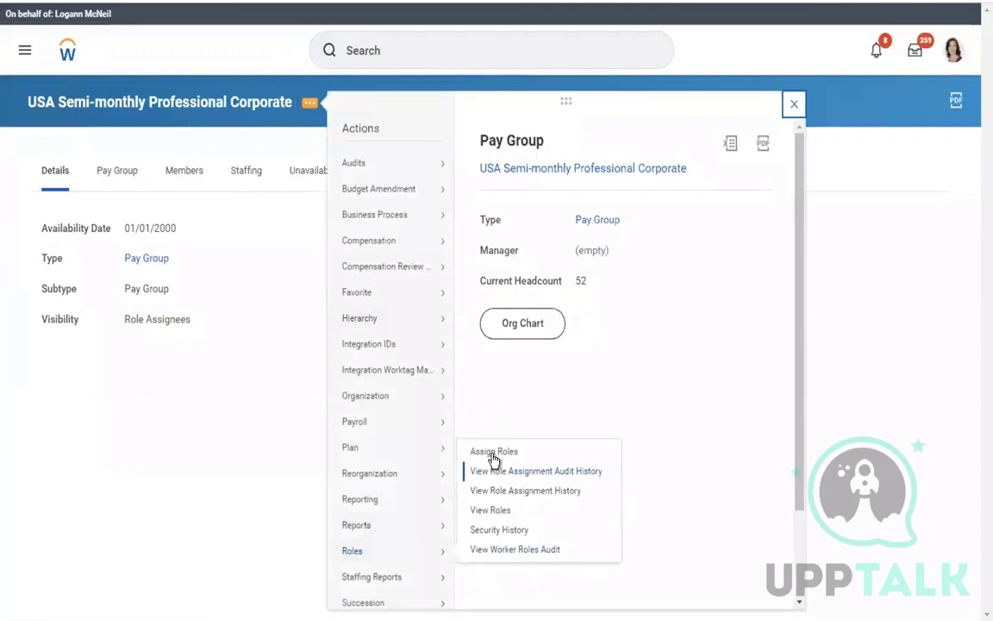
click(492, 455)
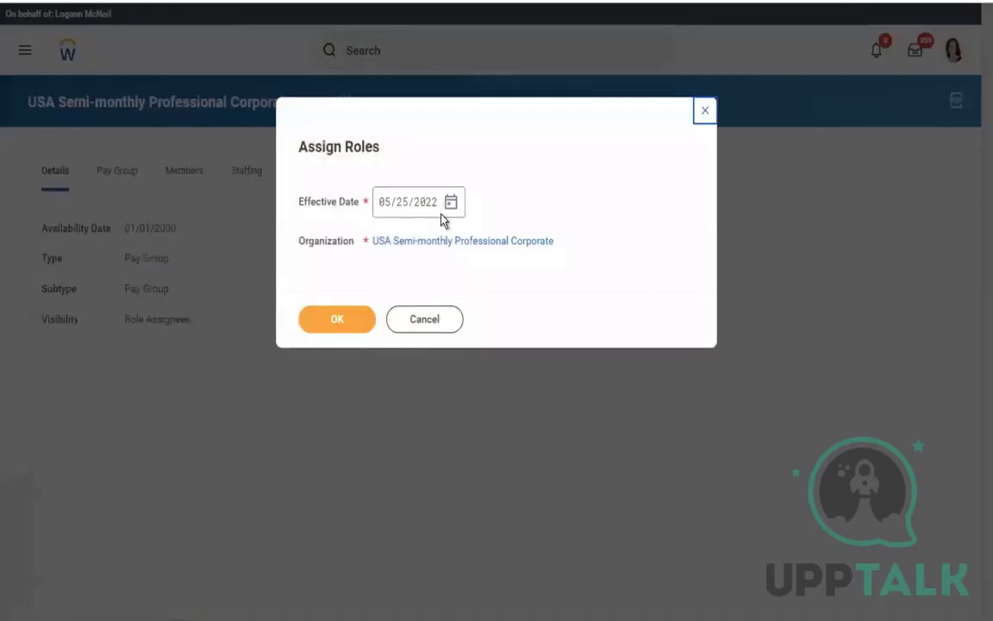
click(326, 329)
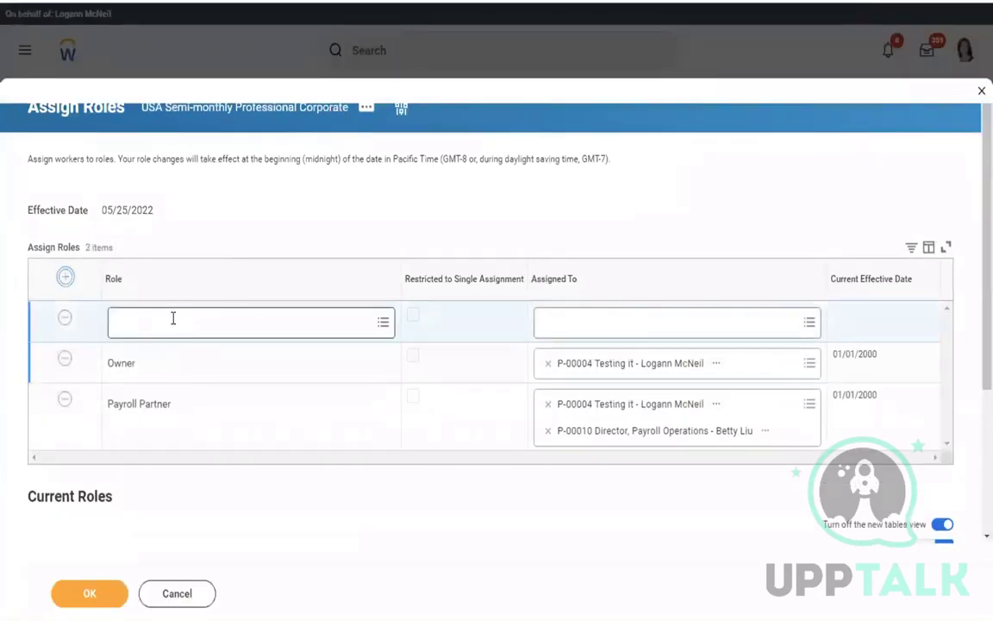
Search the new row's roles for "payroll partner" and set the role to Payroll Partner
click(173, 318)
text(pay)
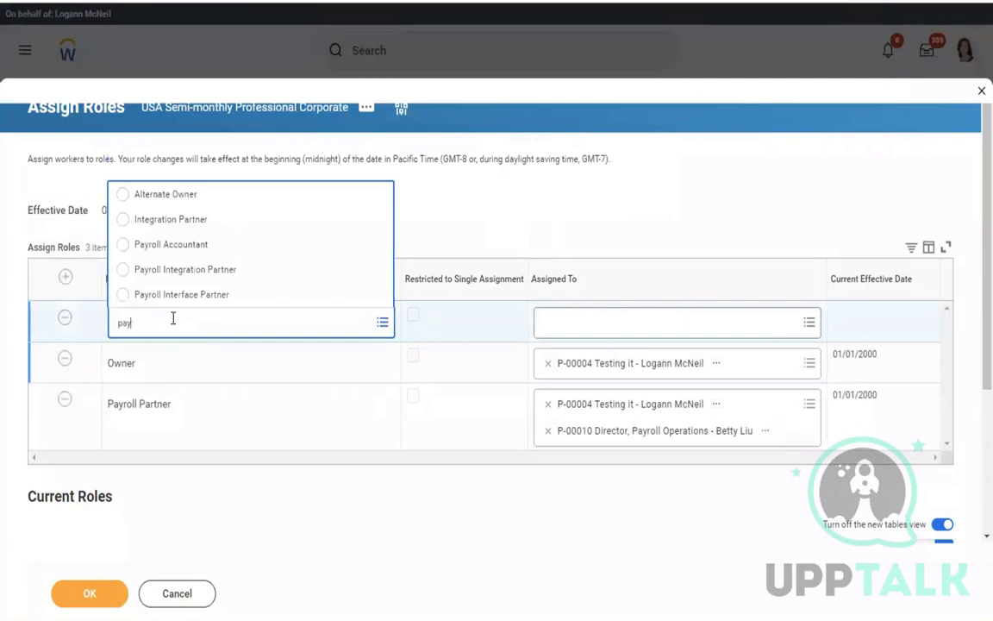
text(roll partner)
key(Return)
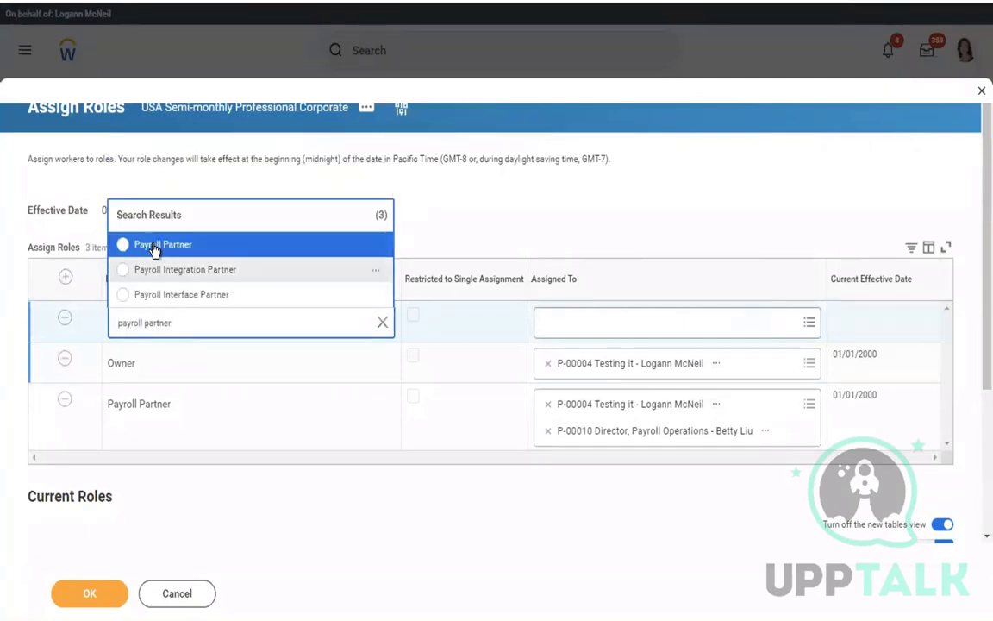
Try assigning the new Payroll Partner row to the pay group owner's position, and discard the role changes
click(585, 323)
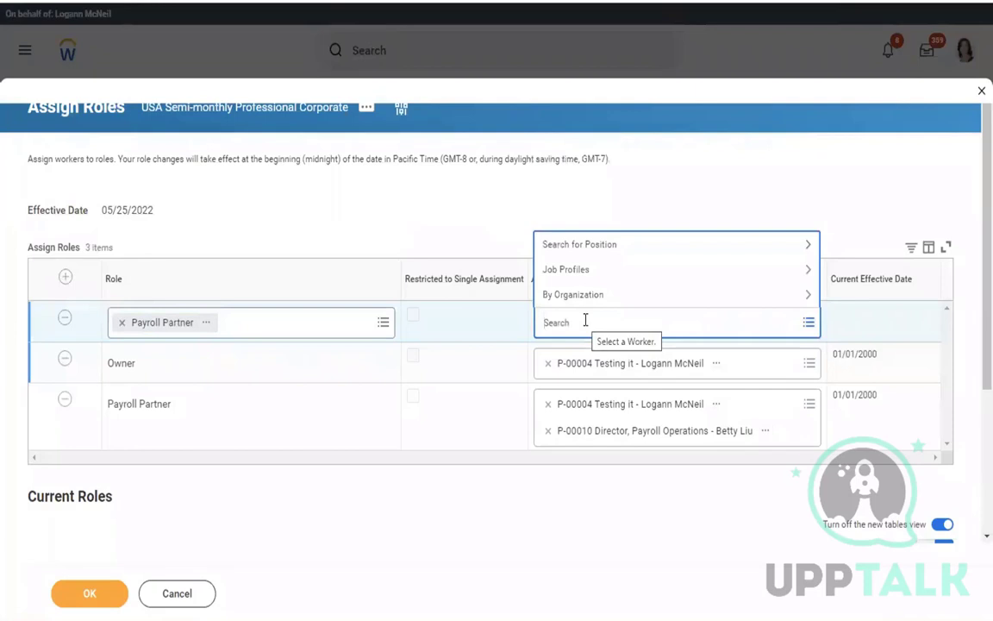
text(logan mc)
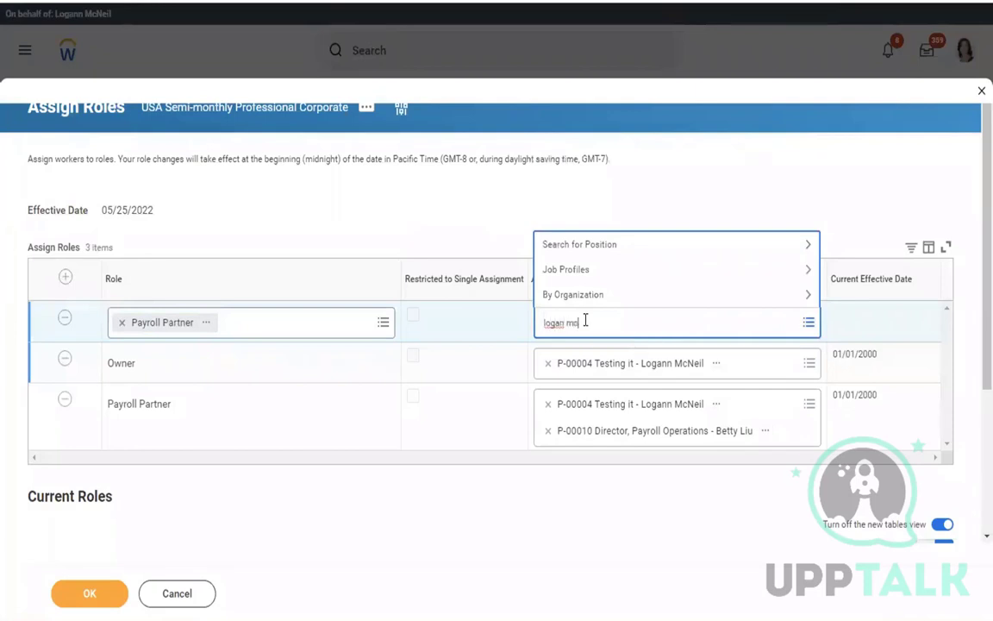
key(Return)
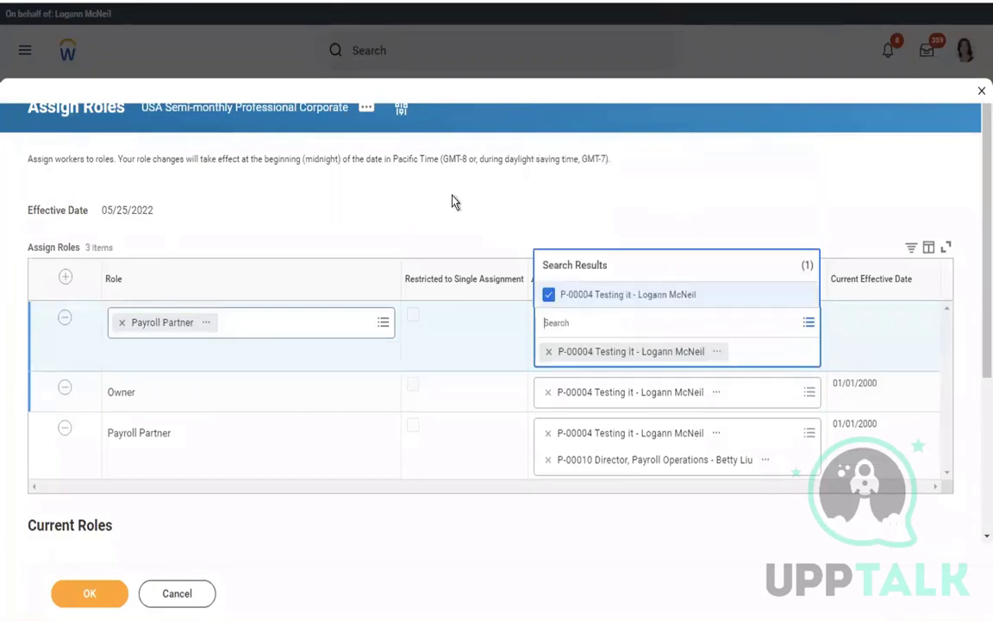
click(456, 201)
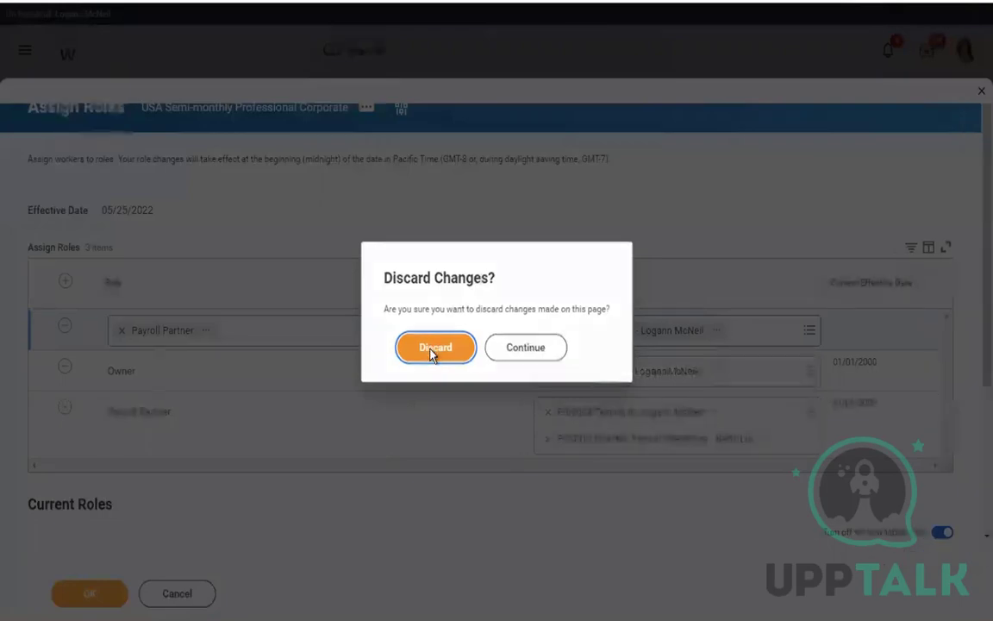
click(433, 347)
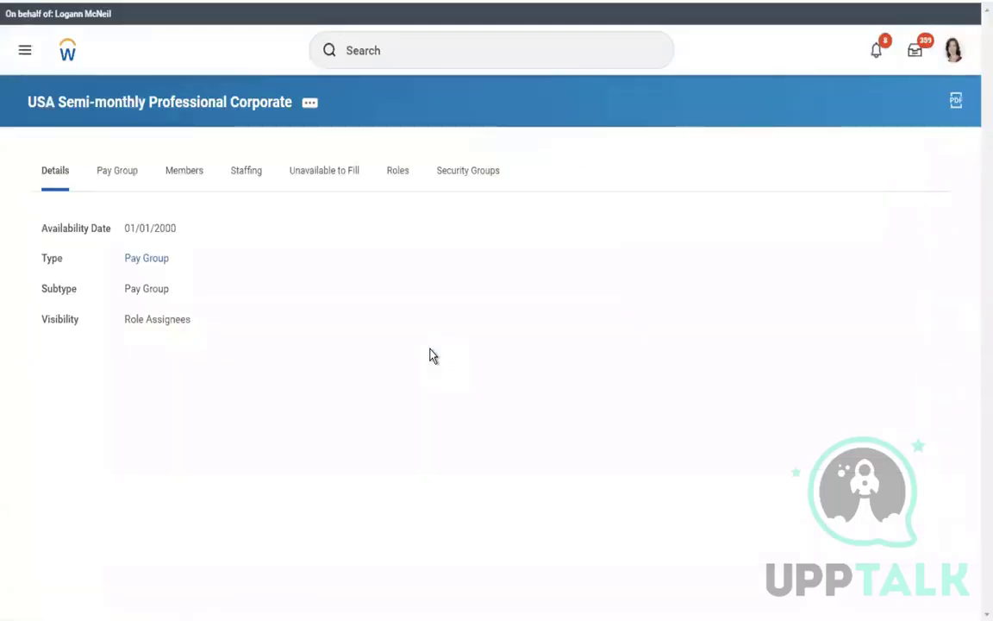
Reopen the Assign Roles task for USA Semi-monthly Professional Corporate with effective date 05/25/2022
click(311, 103)
mouse_move(361, 571)
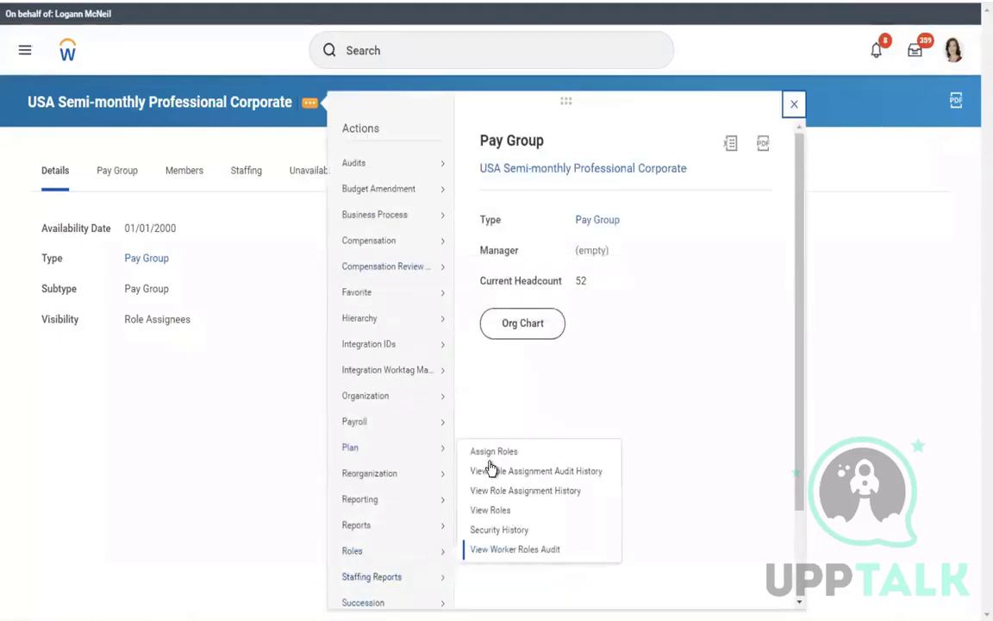
click(489, 453)
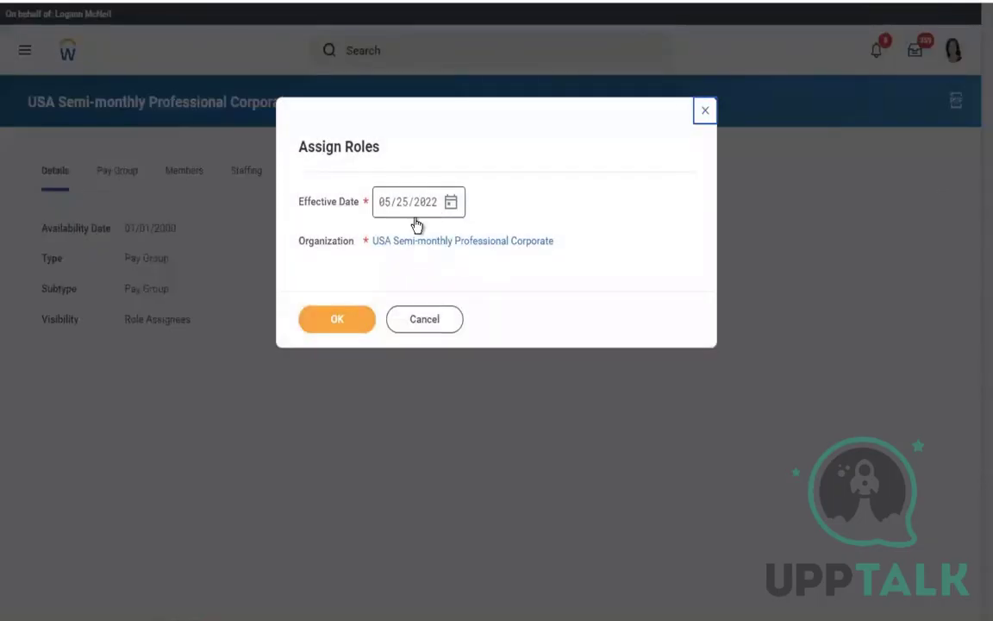
click(330, 321)
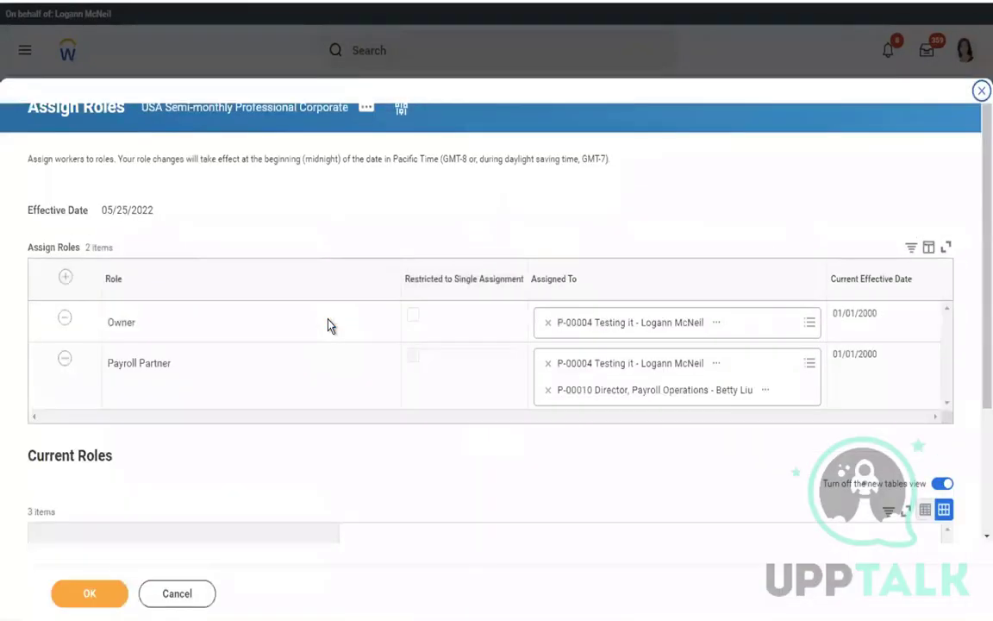
Add another role row, enter "payr" as its role search, and discard the changes to return to the pay group
click(65, 280)
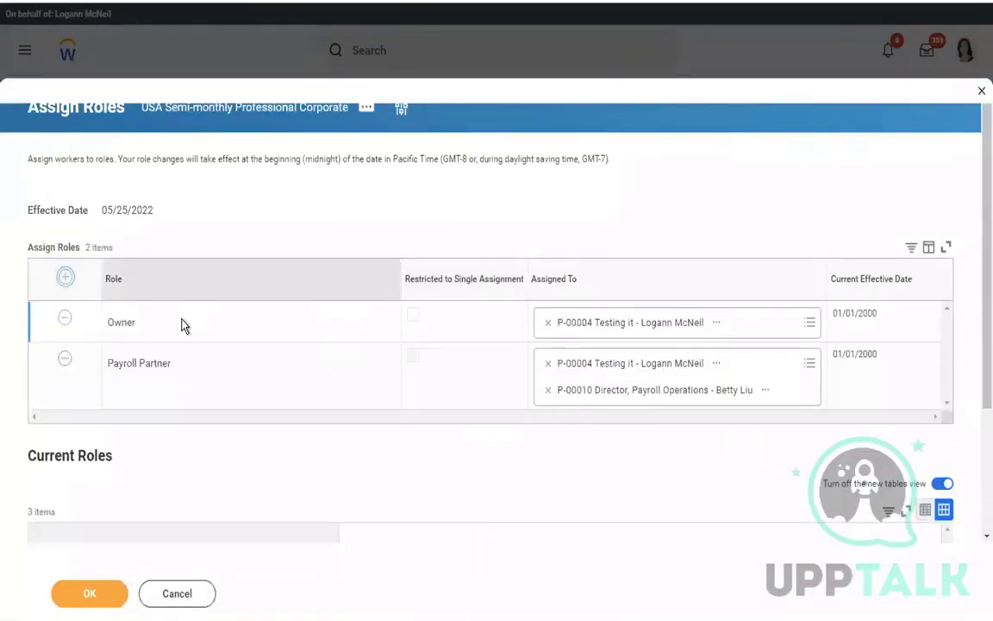
click(177, 325)
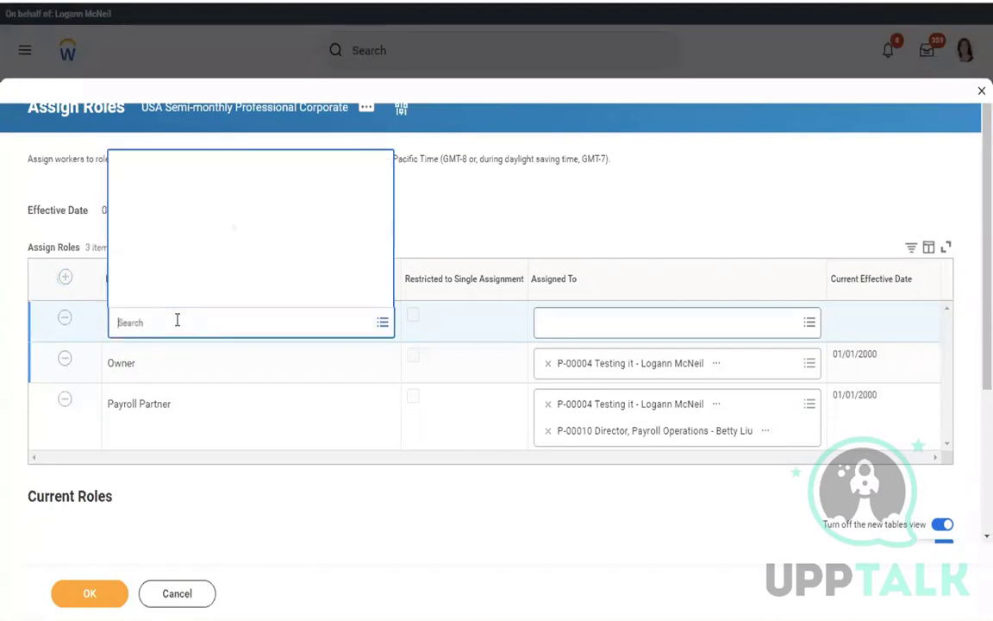
text(payr)
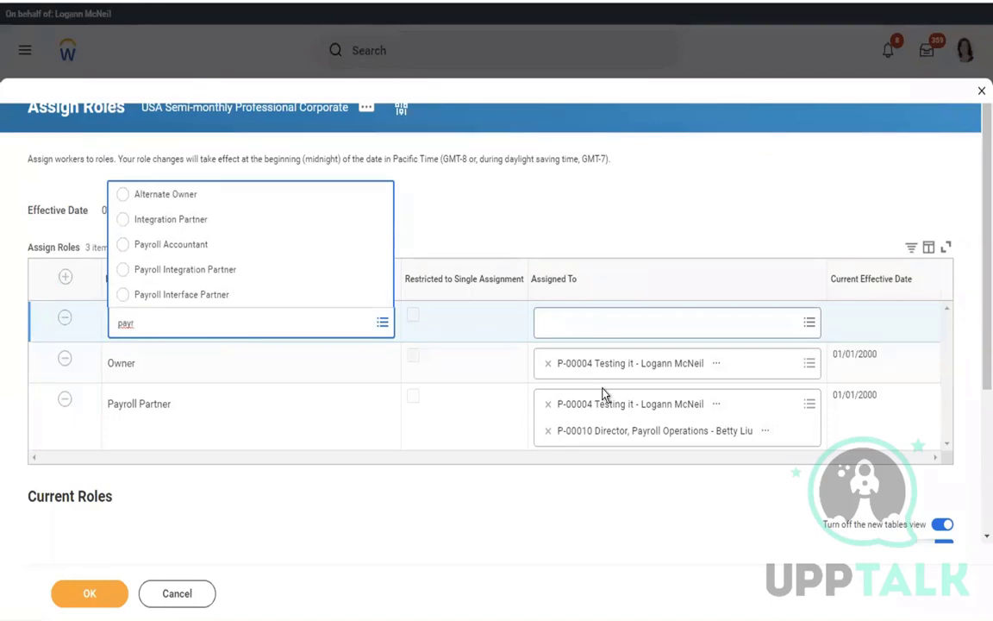
click(512, 218)
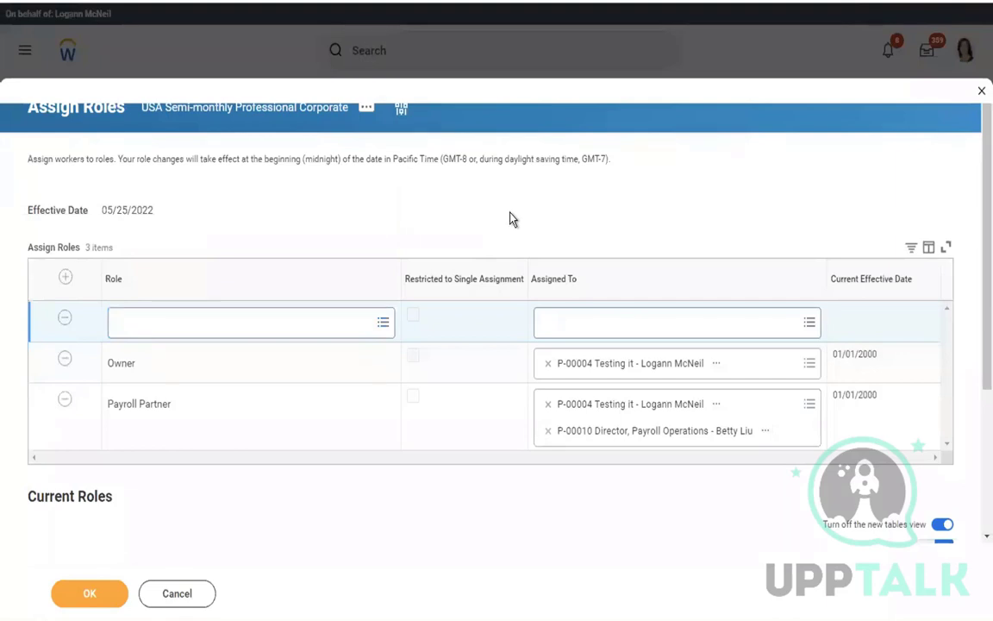
click(979, 92)
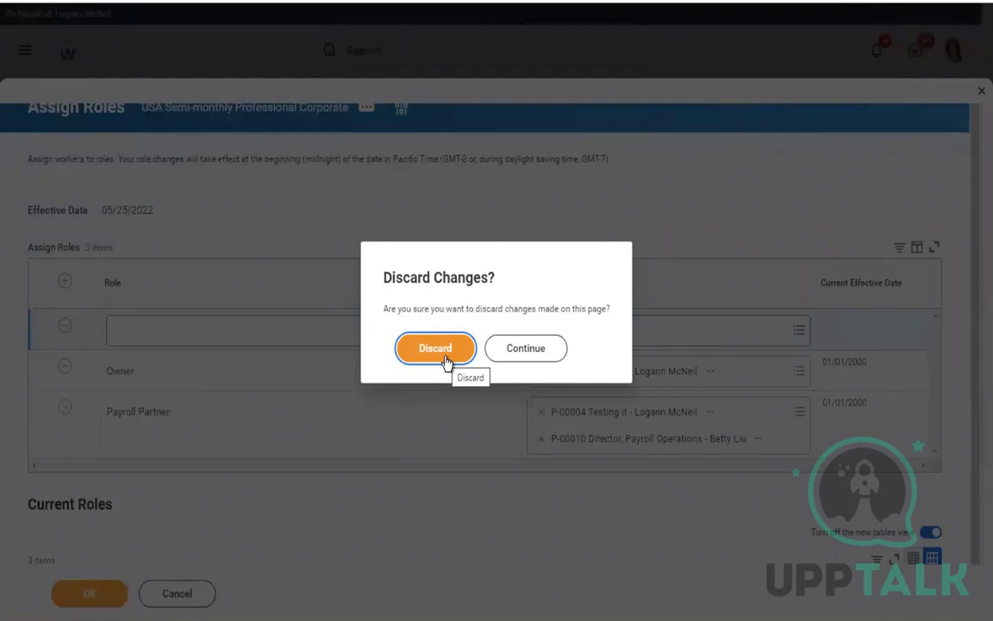
key(XF86AudioRaiseVolume)
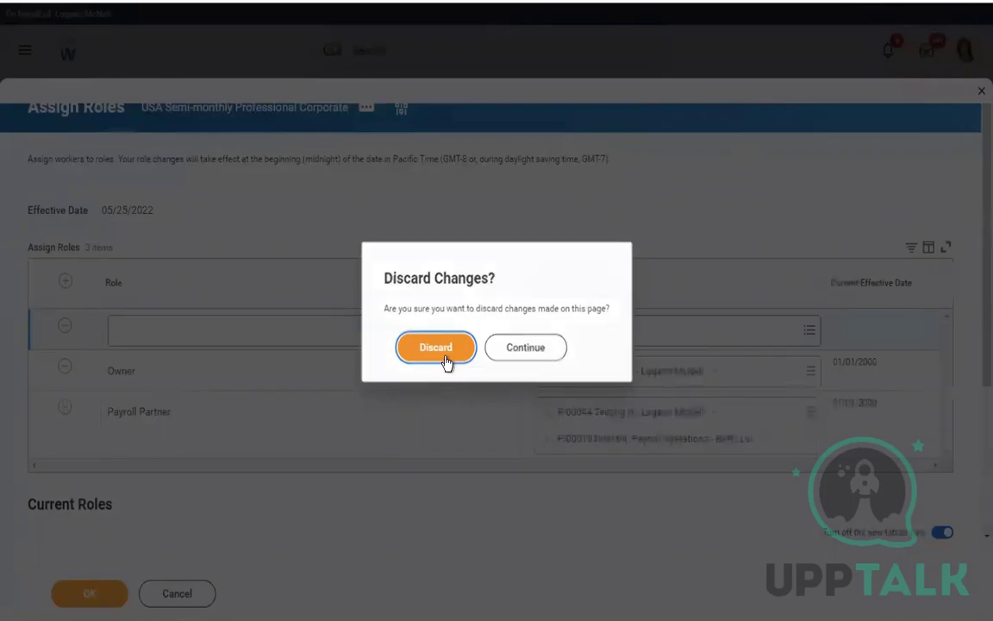
click(446, 360)
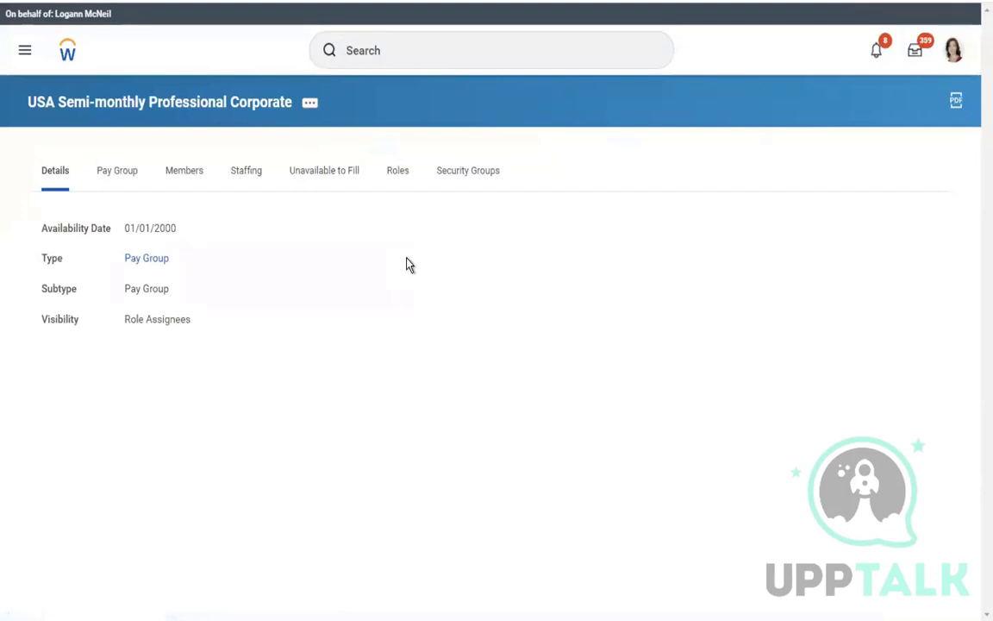
Search for "maintain sec perm" and open the Maintain Permissions for Security Group task
click(390, 50)
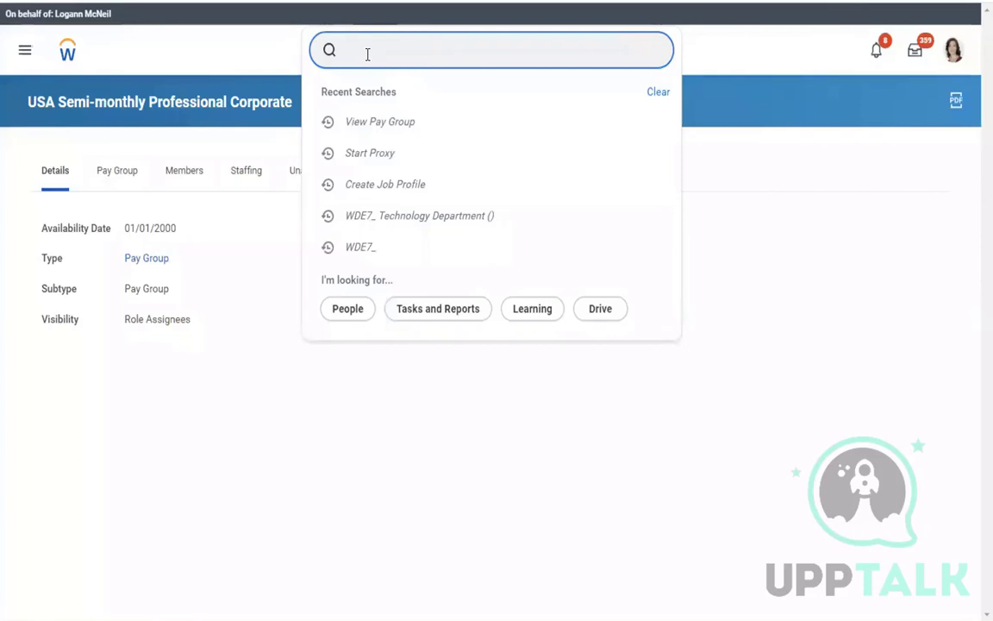
text(view)
key(BackSpace)
key(BackSpace)
key(BackSpace)
key(BackSpace)
text(maintain sec perm)
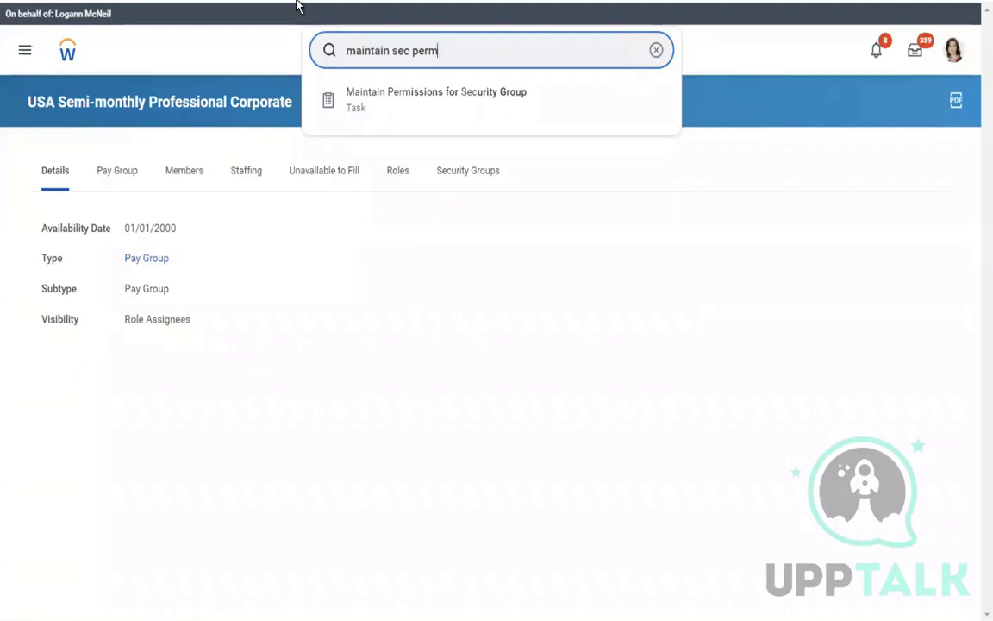
click(442, 102)
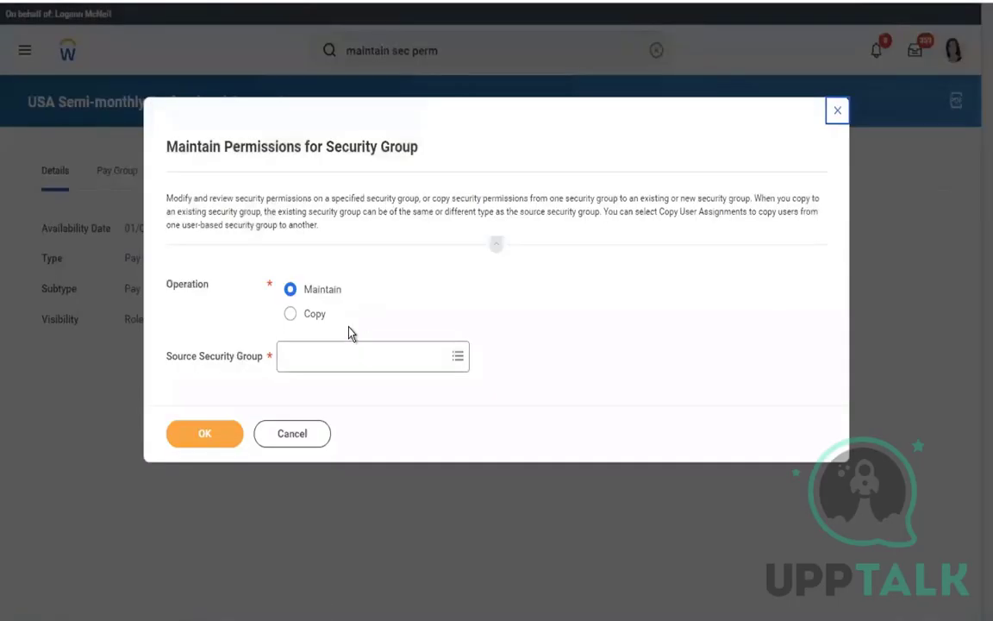
Choose Payroll Partner as the source security group with the Maintain operation and open its permissions
click(320, 356)
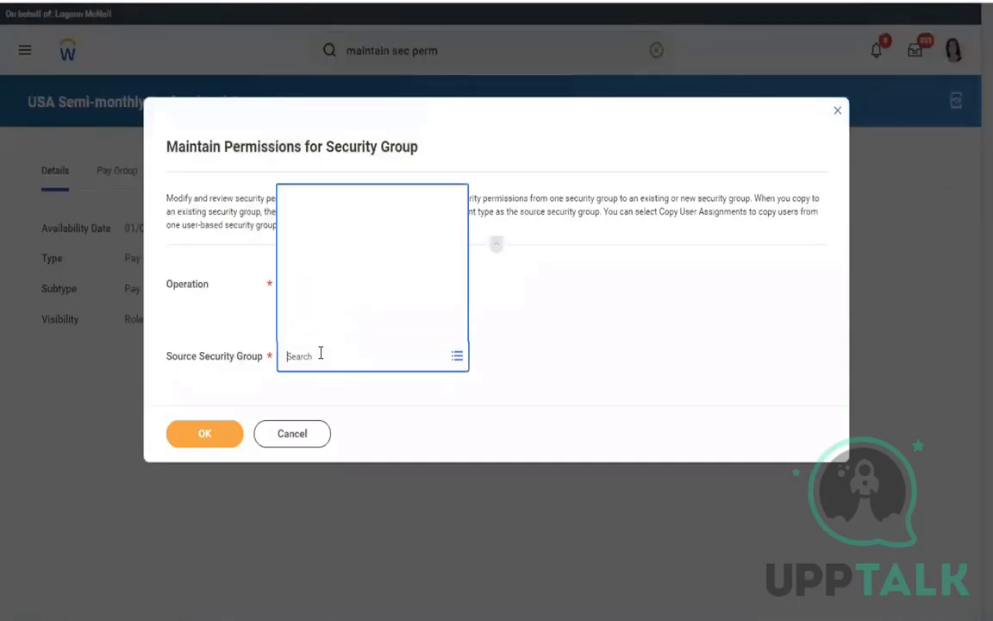
text(payro)
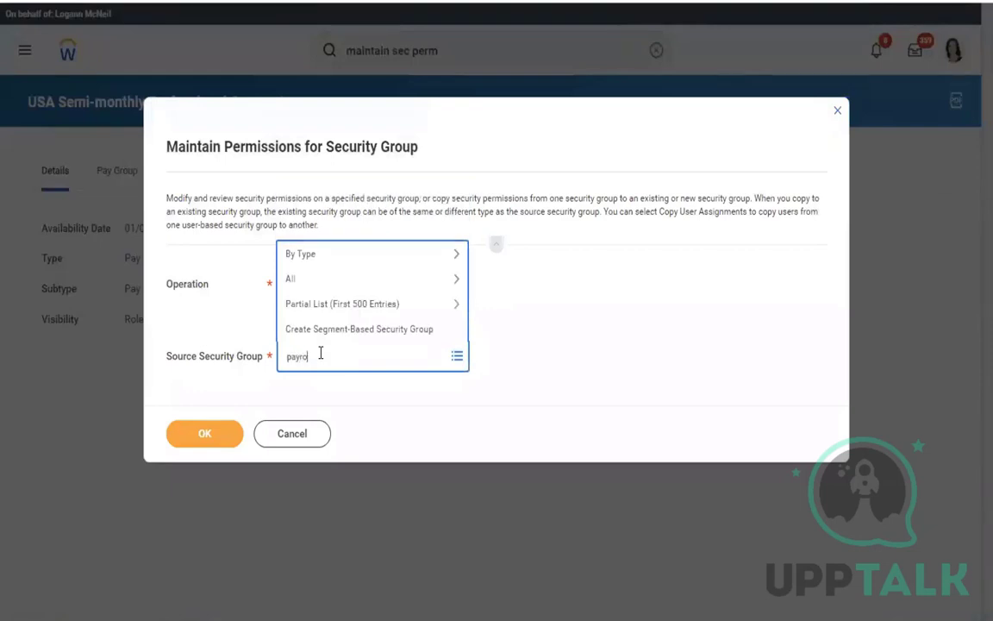
text(ll partner)
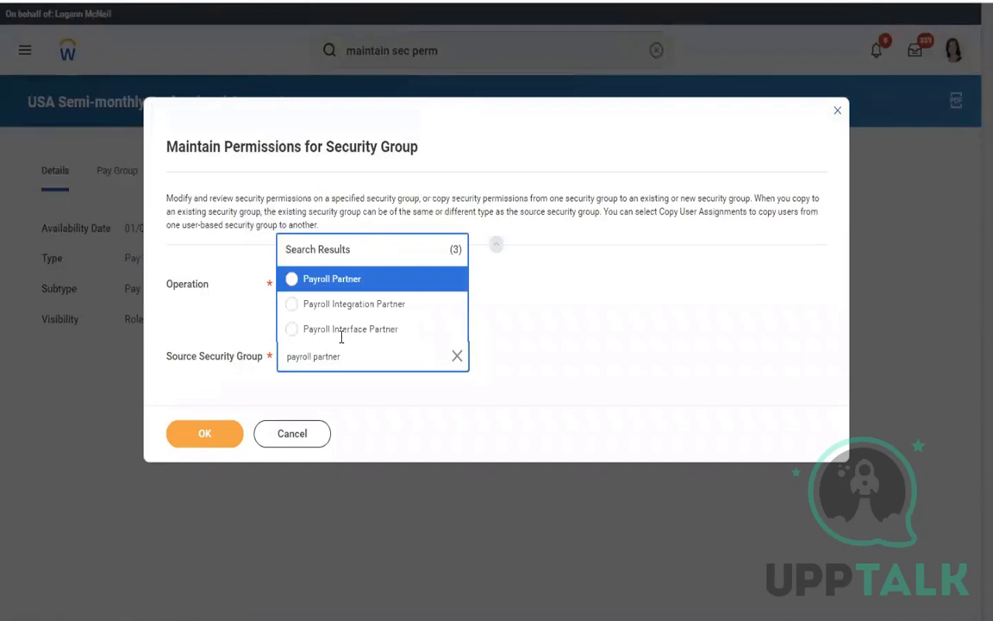
click(346, 281)
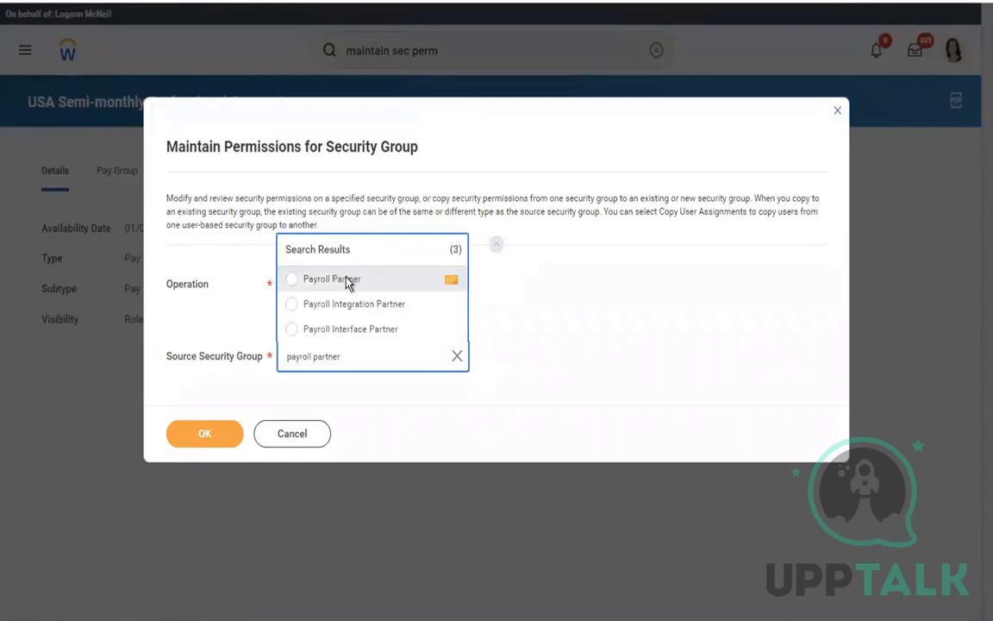
click(194, 442)
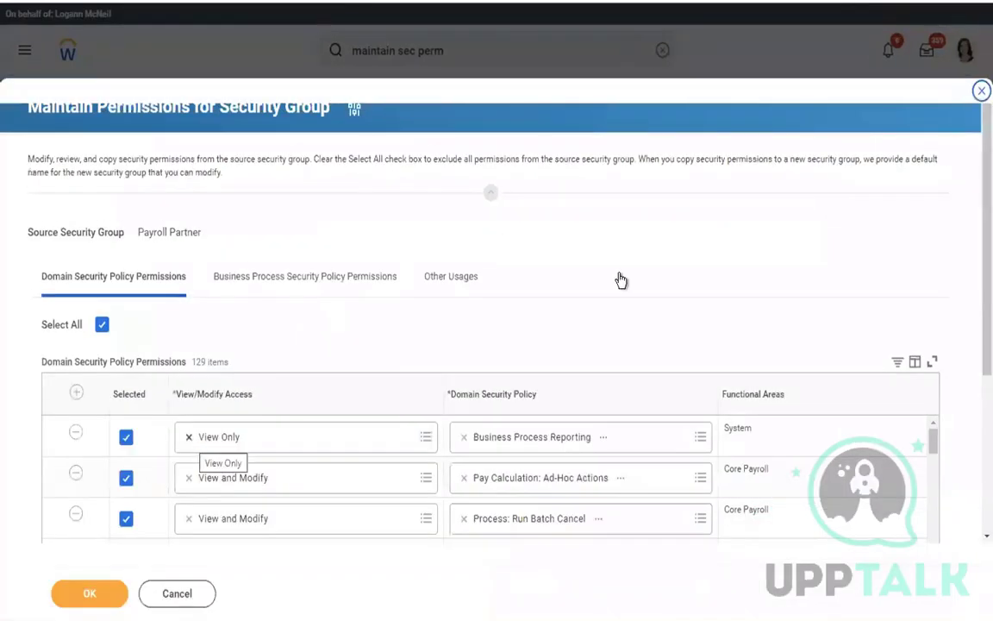
Examine the access levels and functional areas in the Payroll Partner group's Domain Security Policy Permissions
scroll(748, 251, down, 3)
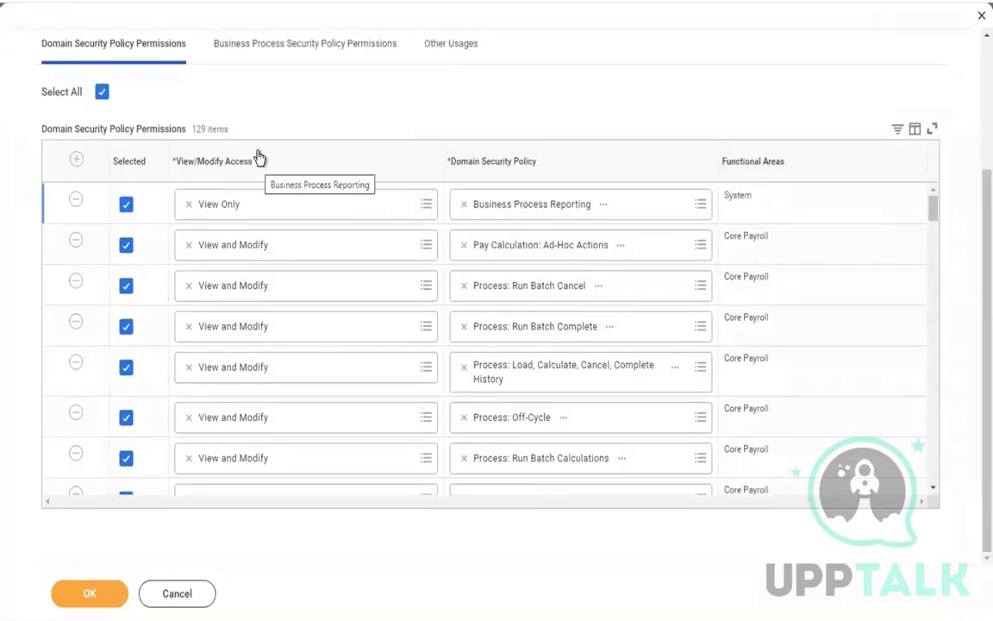
click(238, 259)
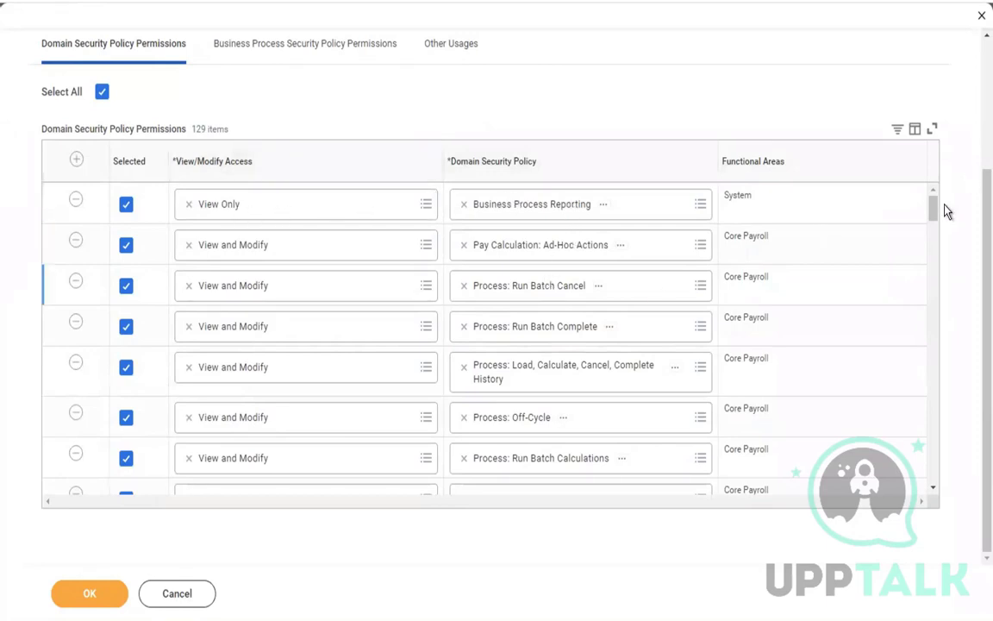
drag(932, 213, 947, 288)
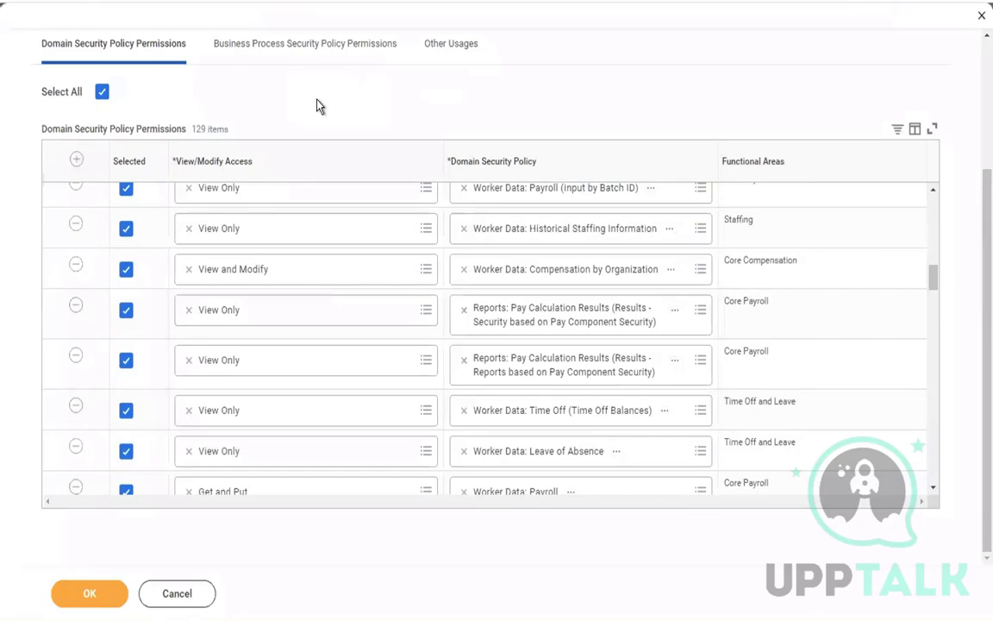
key(XF86AudioRaiseVolume)
drag(937, 303, 936, 335)
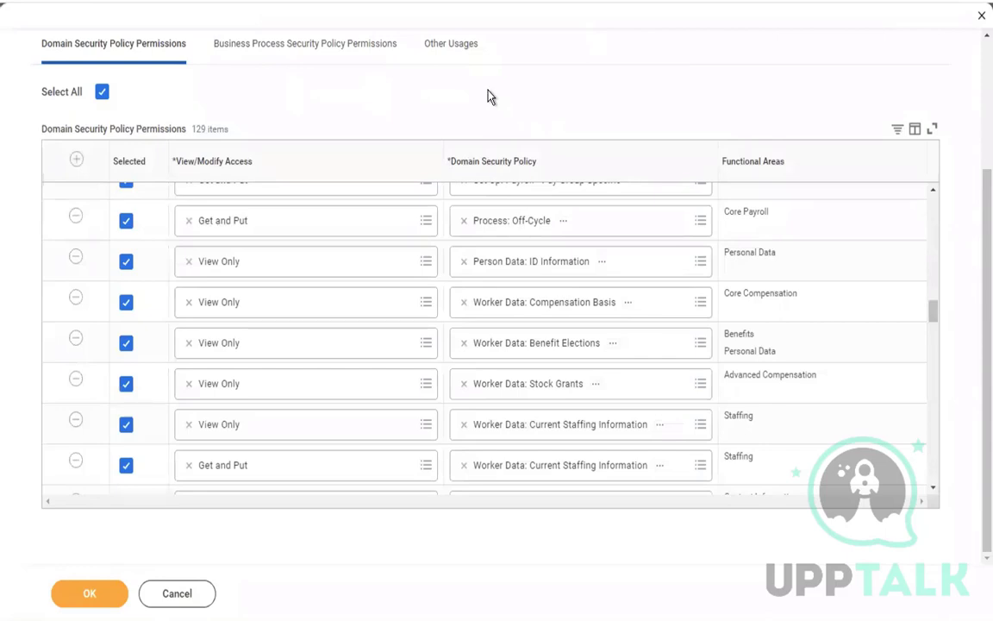
click(251, 245)
click(229, 464)
scroll(310, 114, up, 3)
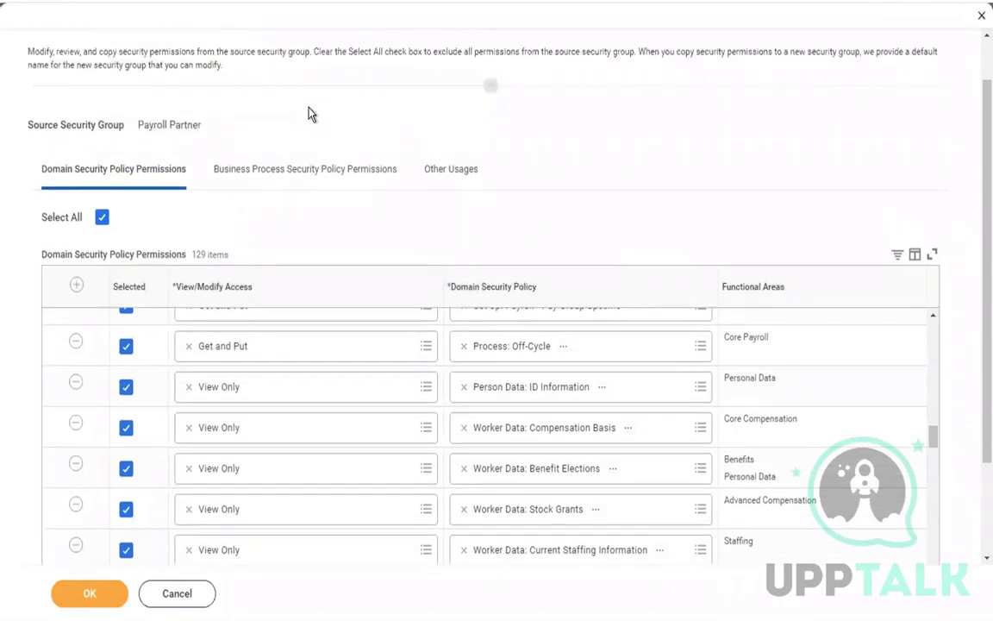
scroll(310, 114, up, 1)
Switch to the Word document and add the separate lines "Constained" and "Un costrained" below the security group list
key(ctrl+Left)
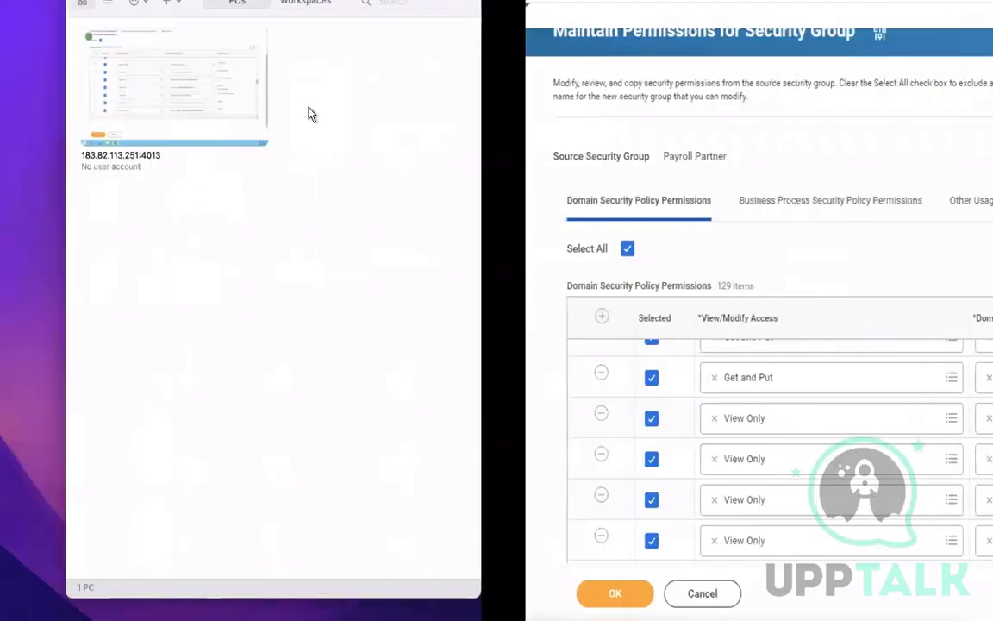
key(ctrl+Right)
key(ctrl+Right)
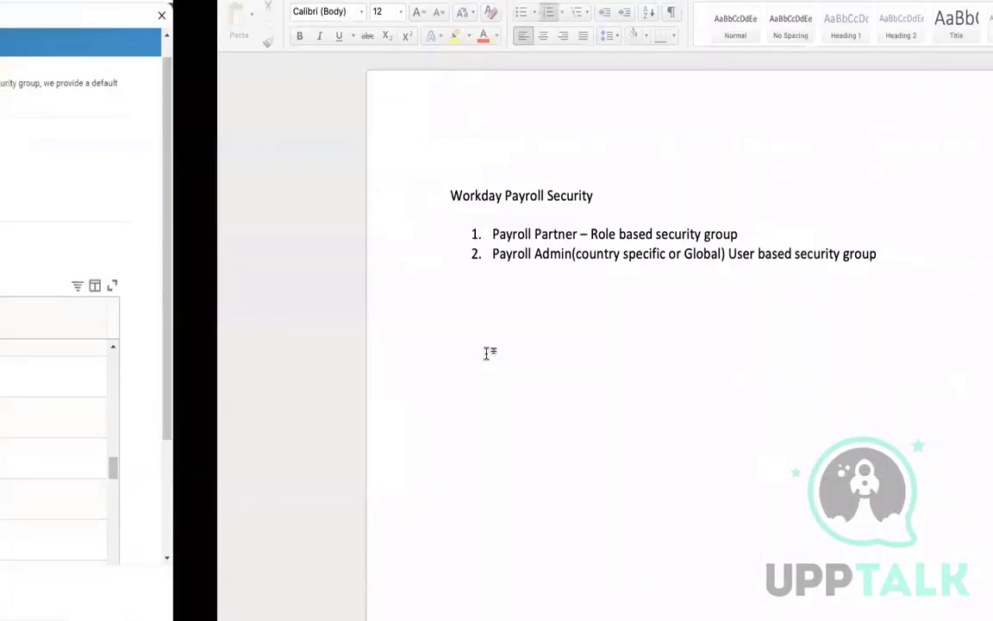
key(Return)
key(Return)
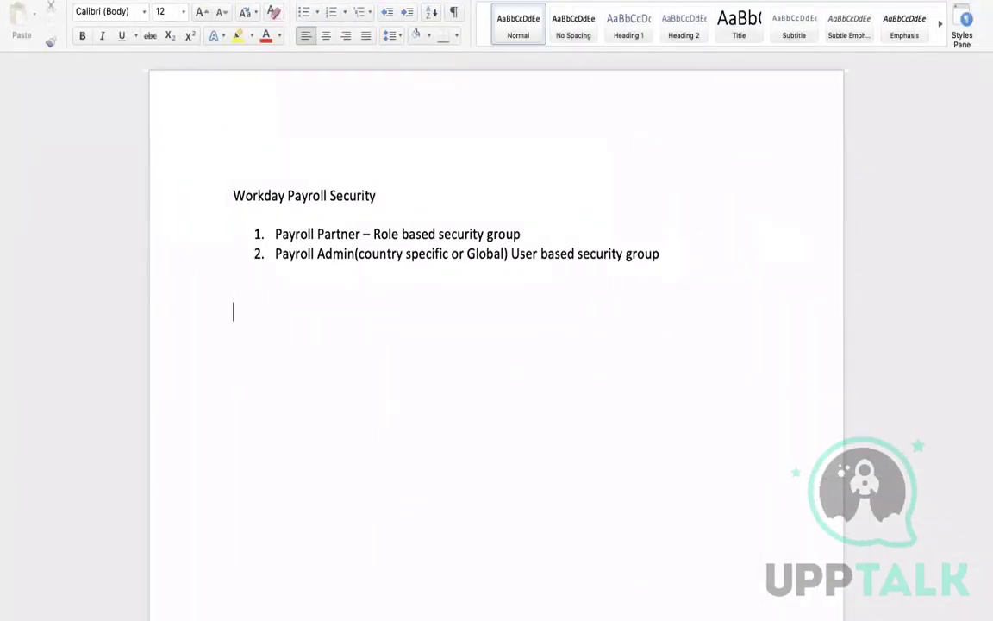
key(Return)
text(Constained)
key(Return)
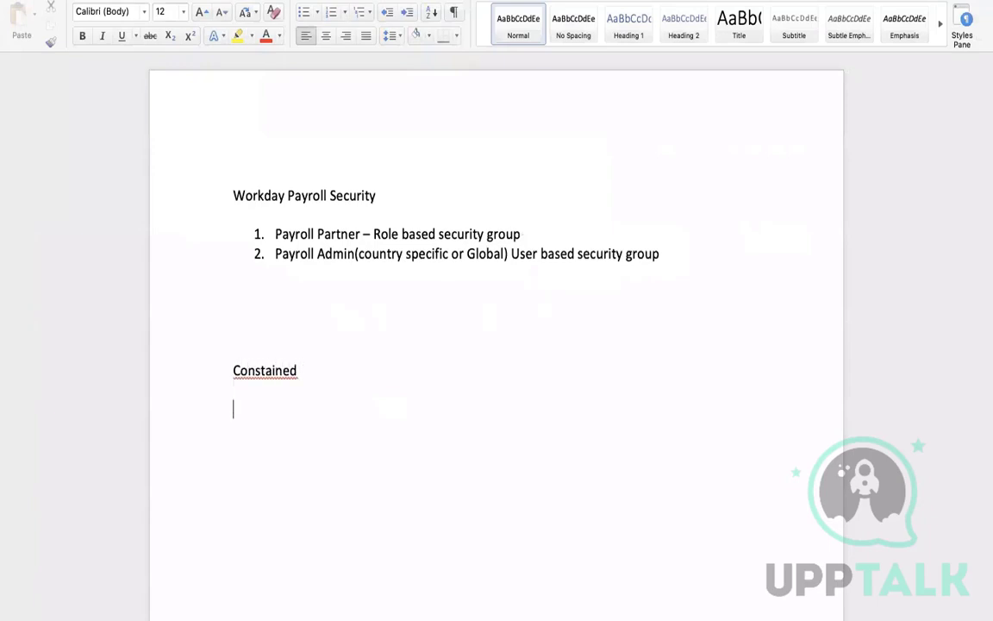
key(Return)
text(Un costrained)
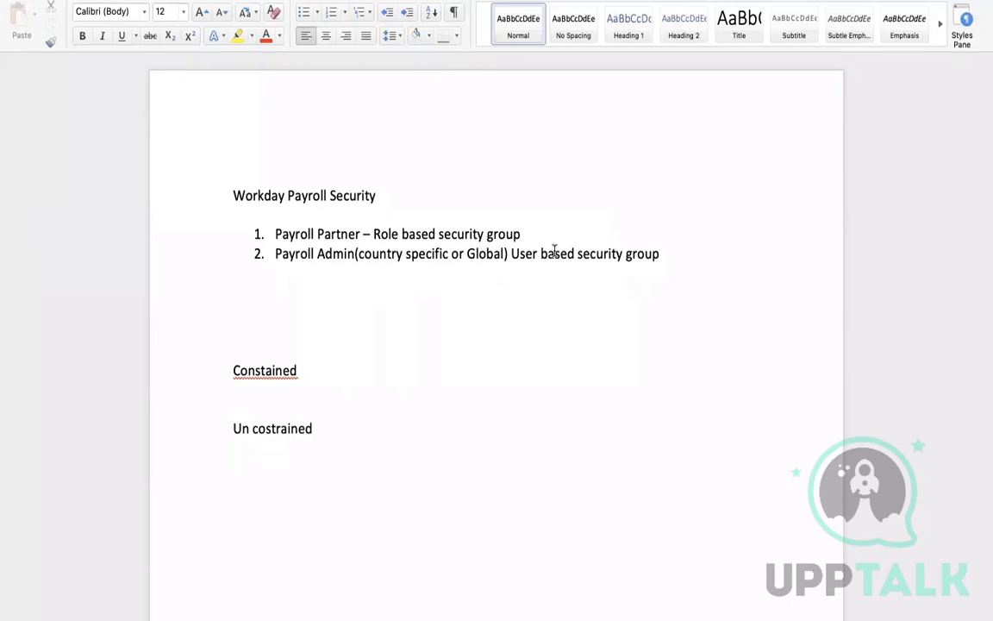
Correct the misspelled words below the security group list so the lines read "Constrained" and "Un constrained"
right_click(247, 369)
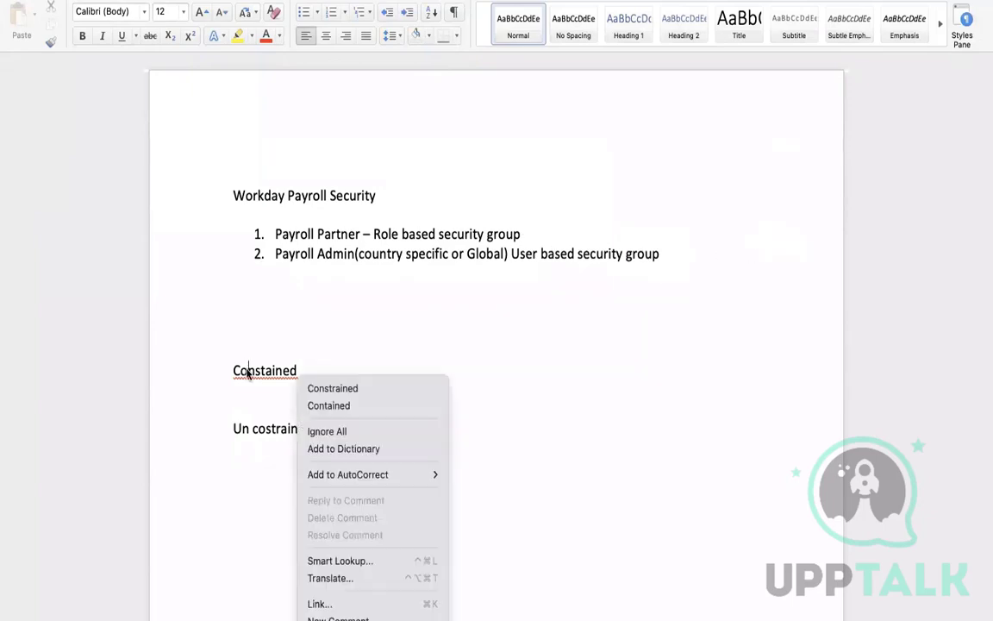
click(314, 389)
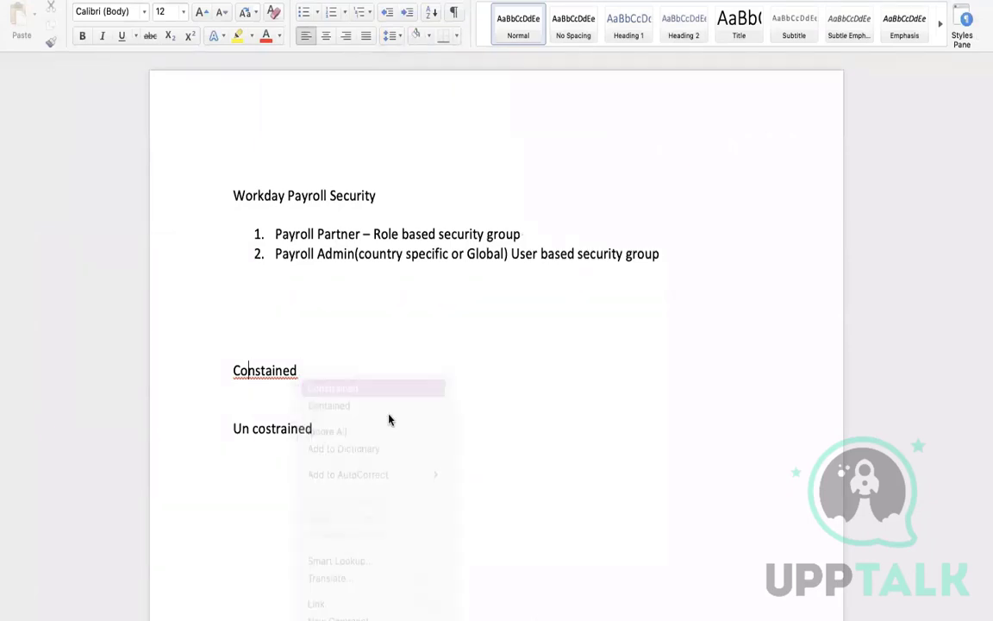
right_click(290, 428)
click(329, 385)
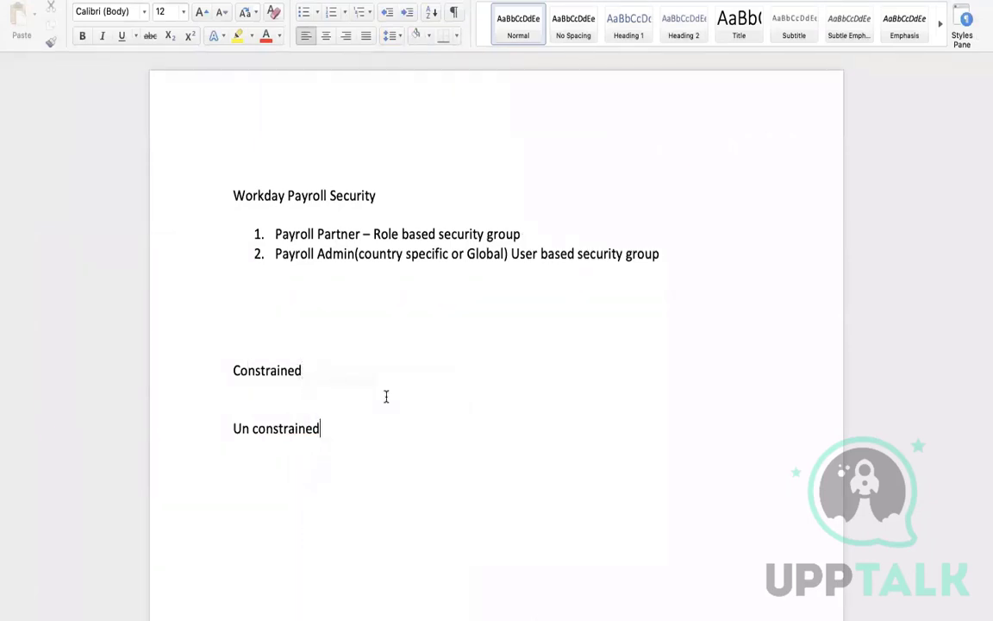
Add "A", "B" and "C" on separate lines below "Un constrained", with a blank line between them
key(Return)
key(Return)
text(A)
key(Return)
key(Return)
text(B)
key(Return)
key(Return)
text(C)
Append "- PAYROLL PARTNER" to the "Constrained" line
click(307, 369)
text(- PAY RI)
key(BackSpace)
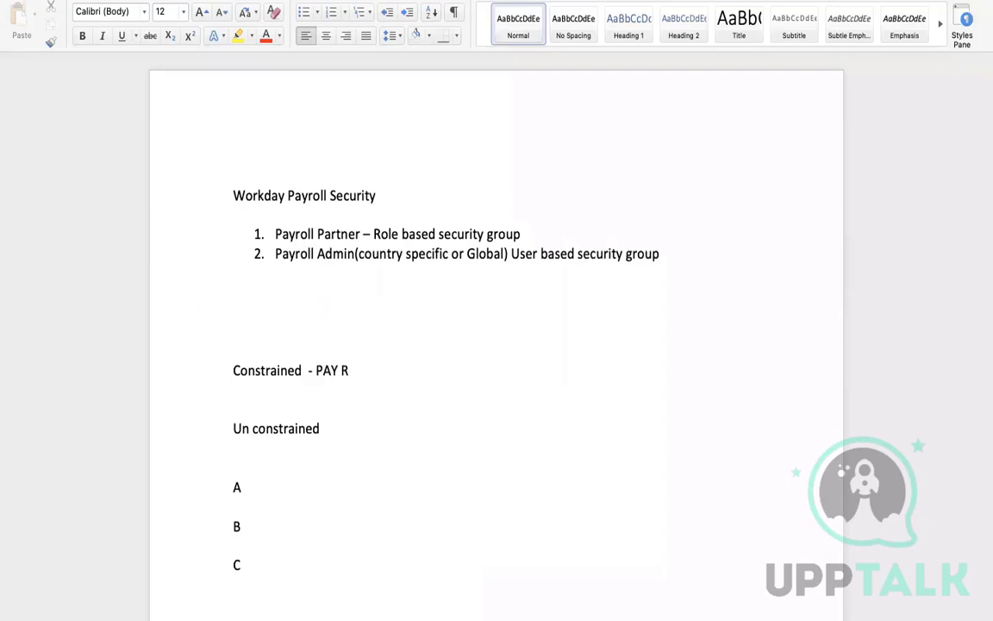
key(BackSpace)
key(BackSpace)
text(ROLL PARTNER)
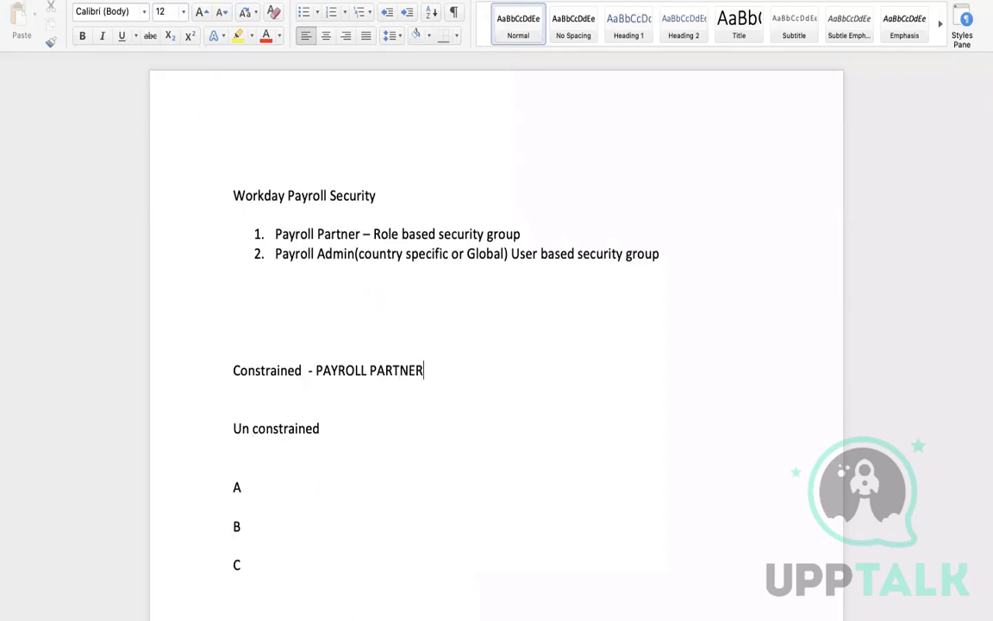
Copy "PAYROLL PARTNER" from the "Constrained" line and paste it after each of the letters A, B and C
shift+click(317, 370)
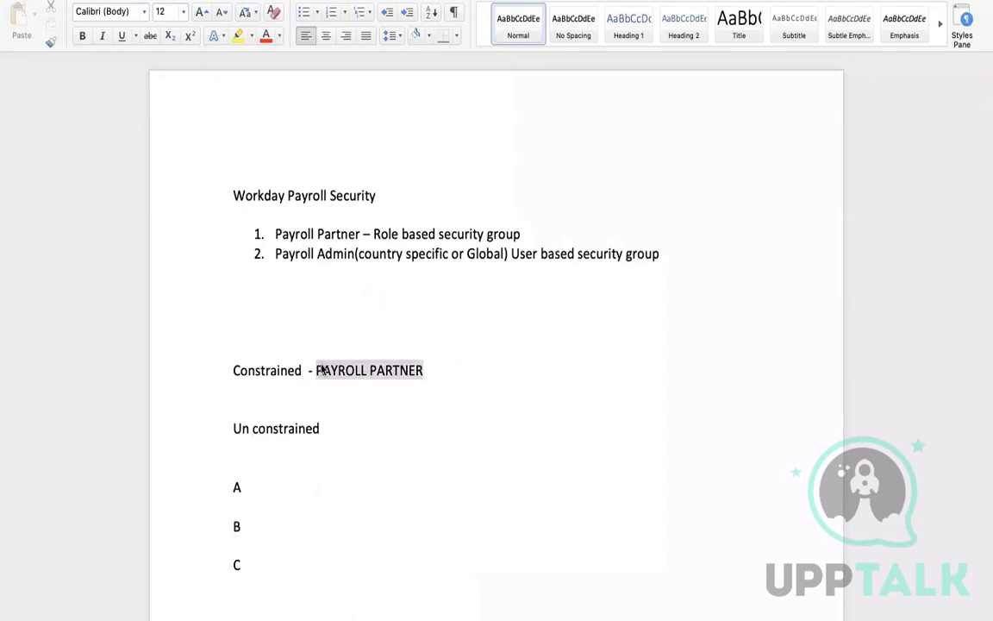
key(cmd+c)
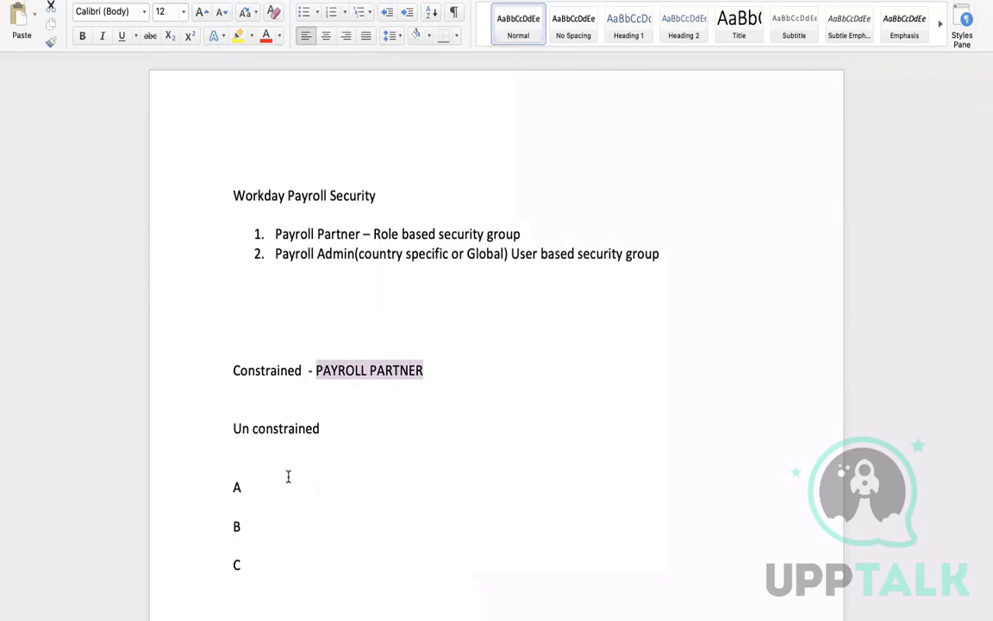
click(288, 478)
key(super+v)
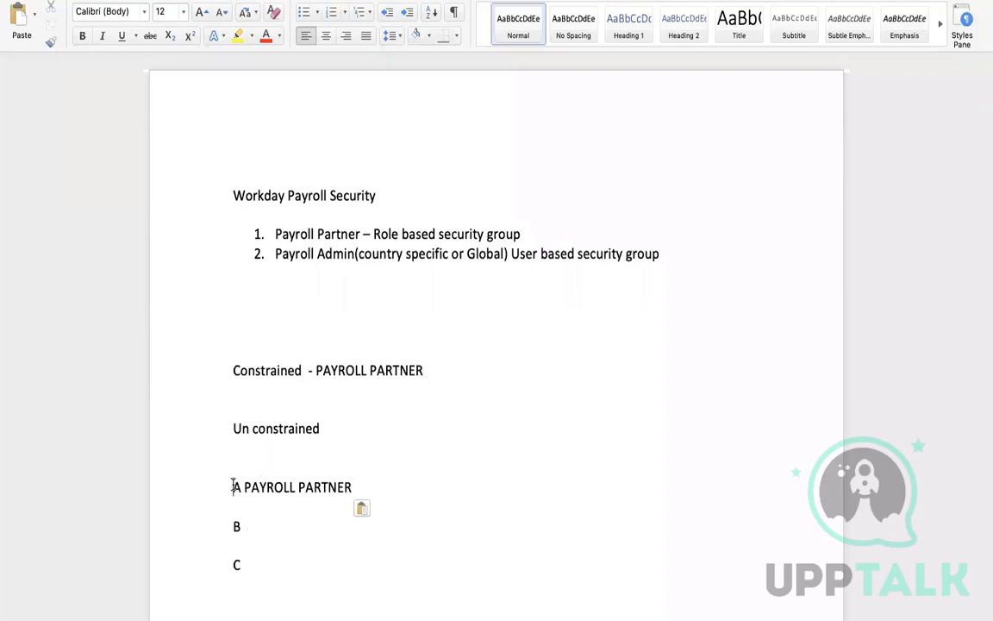
drag(357, 487, 224, 485)
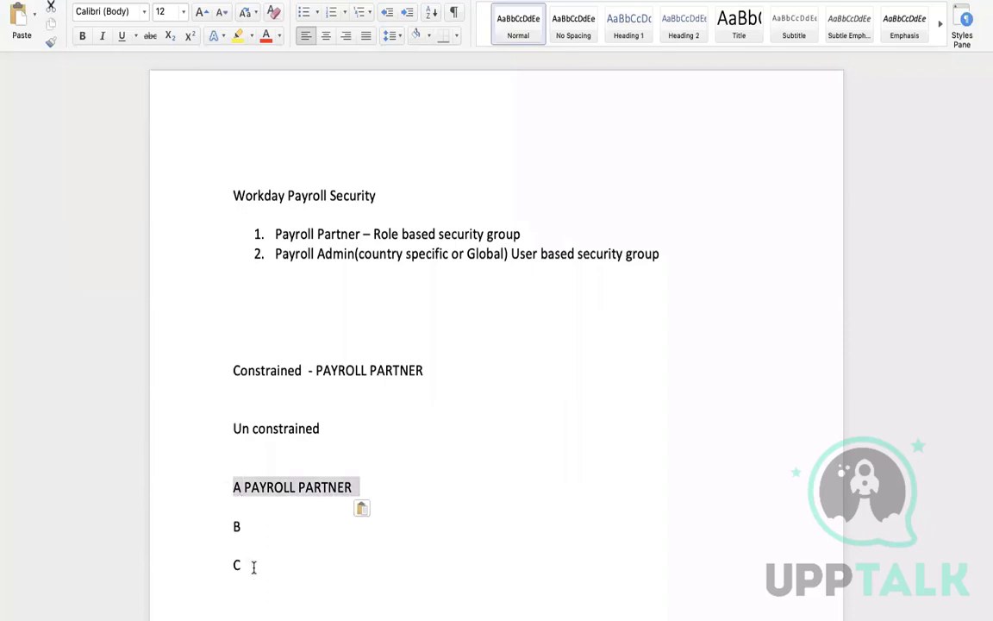
click(327, 425)
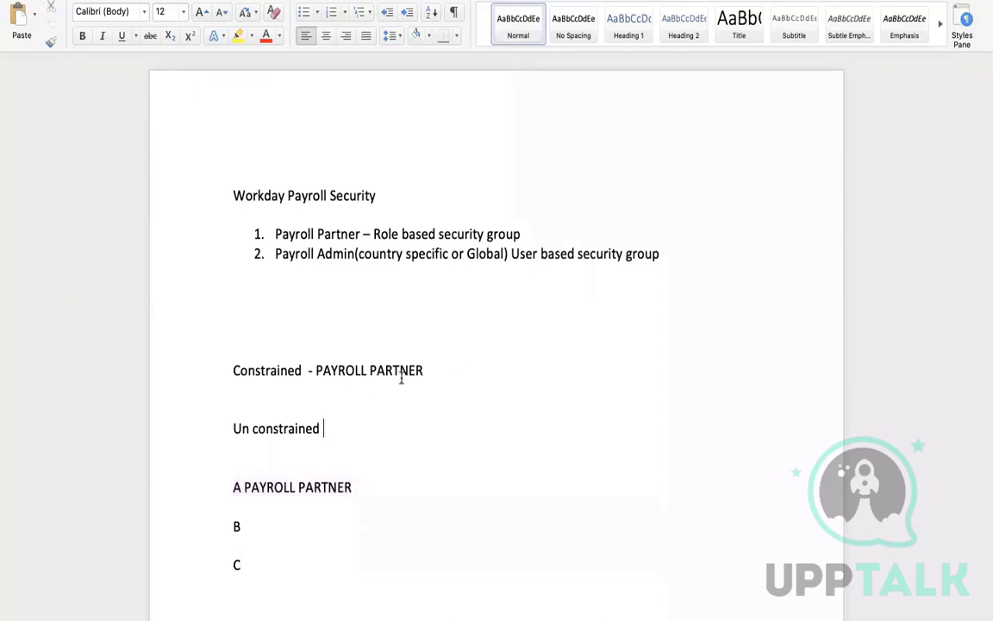
click(255, 520)
key(cmd+v)
click(255, 562)
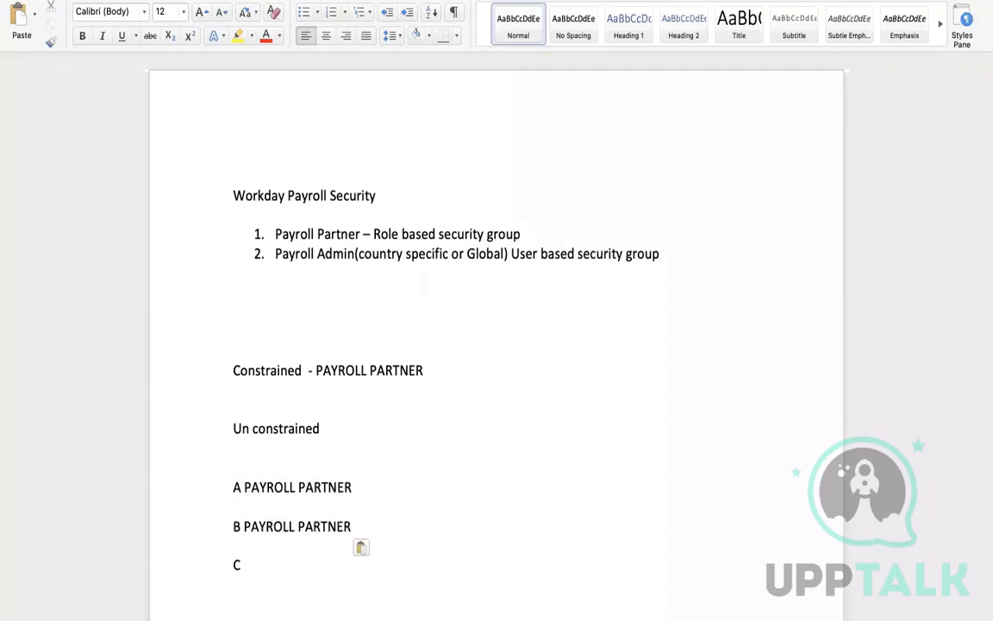
key(super+v)
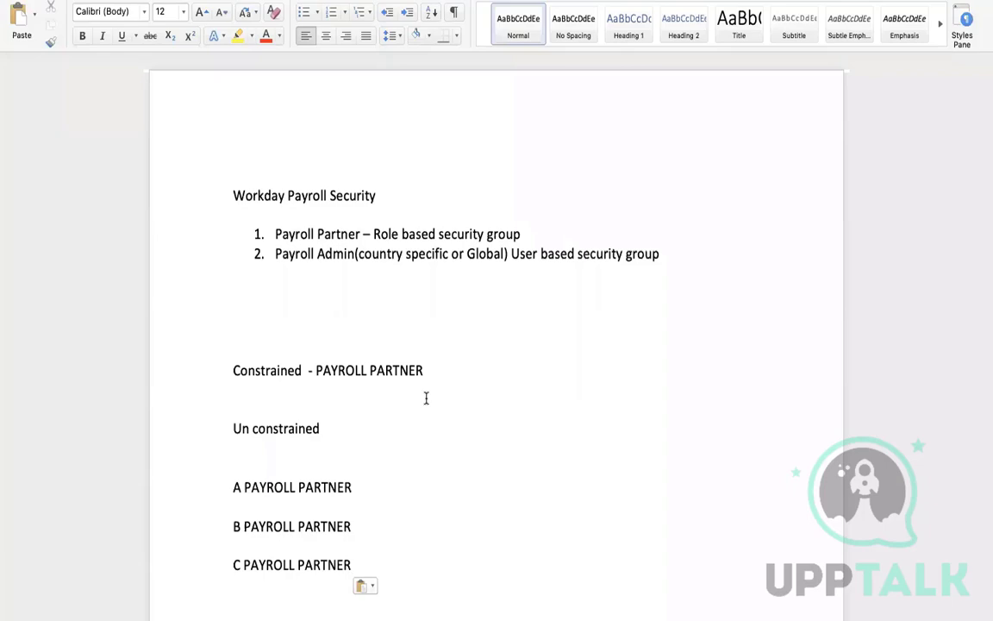
Switch back to Workday, look through the Payroll Partner domain permissions and leave the task without saving
key(ctrl+Right)
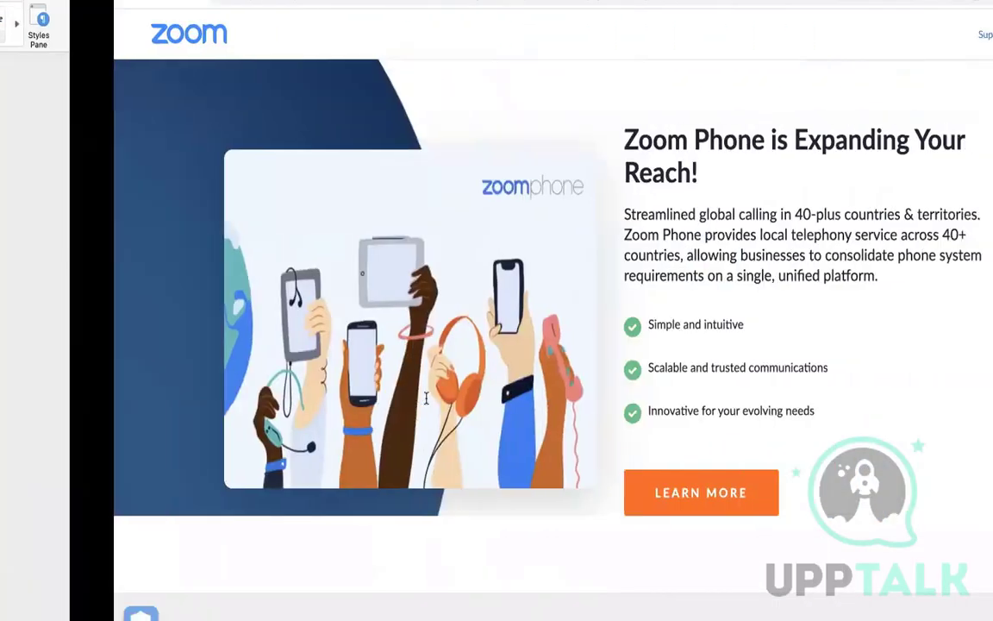
key(ctrl+Left)
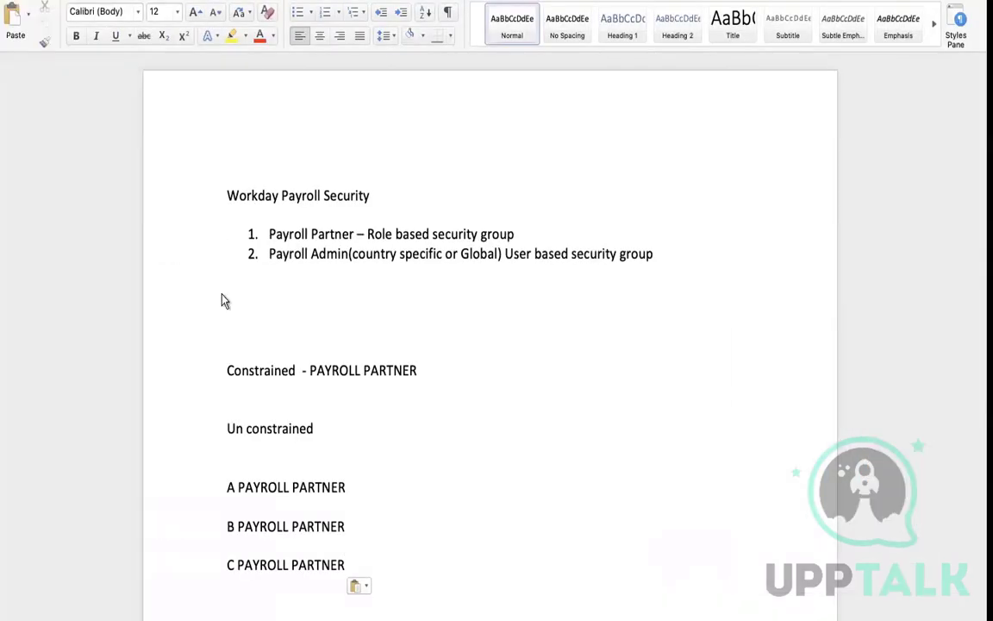
key(ctrl+Left)
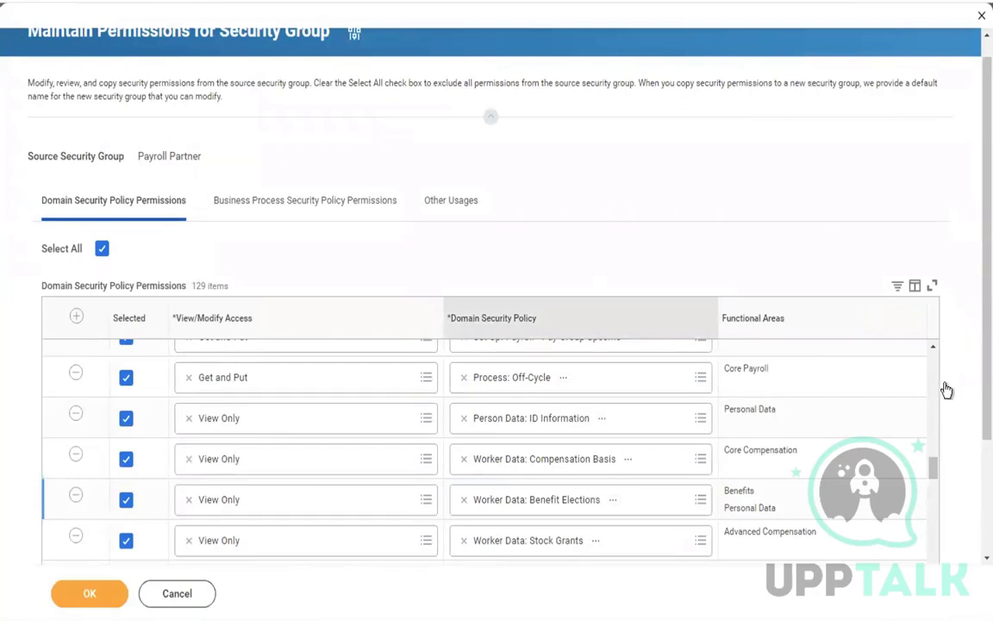
scroll(935, 409, down, 5)
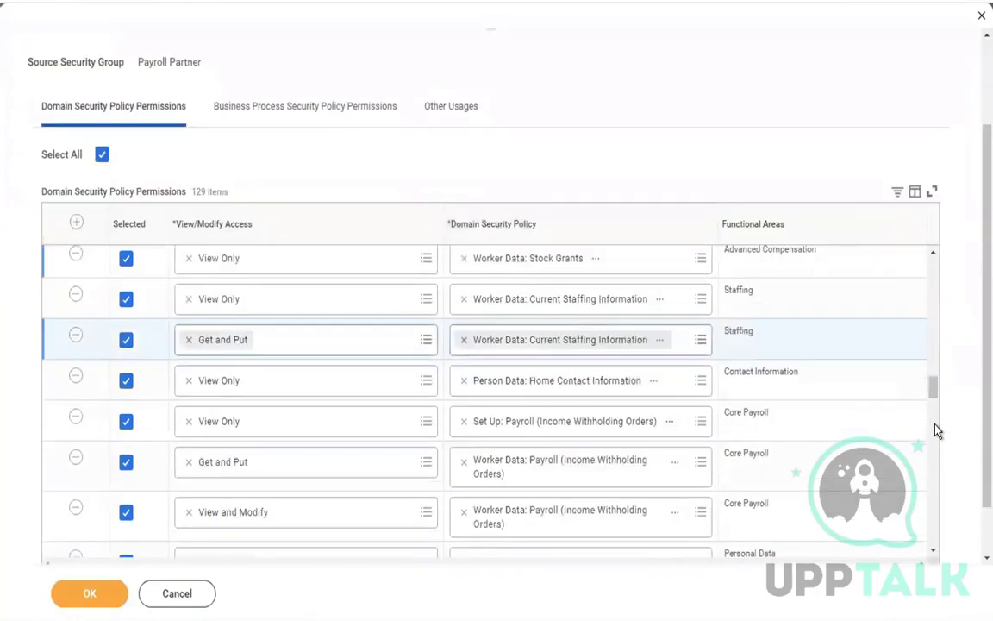
scroll(937, 470, down, 10)
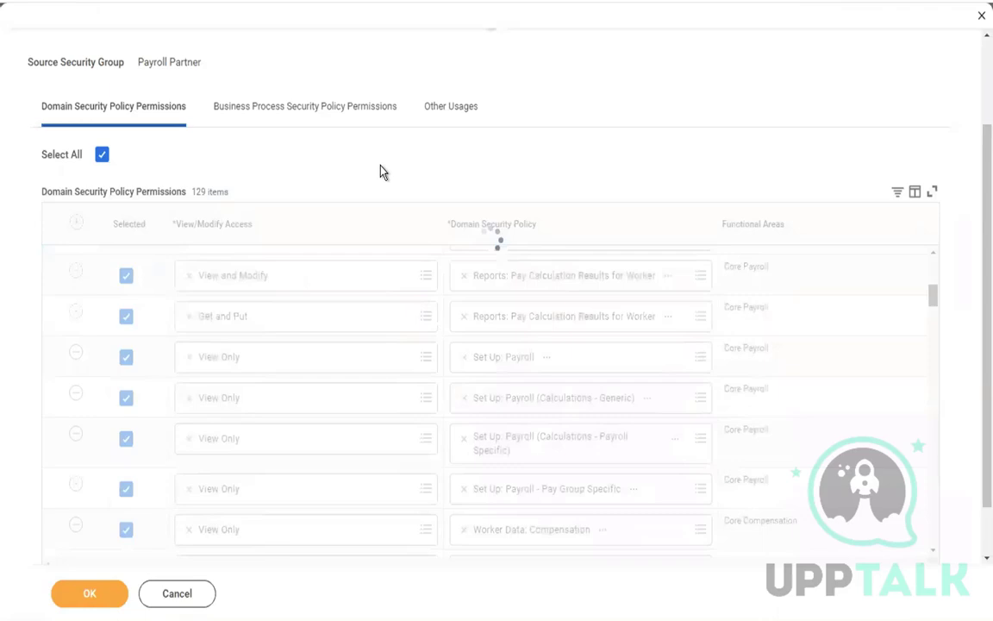
click(166, 604)
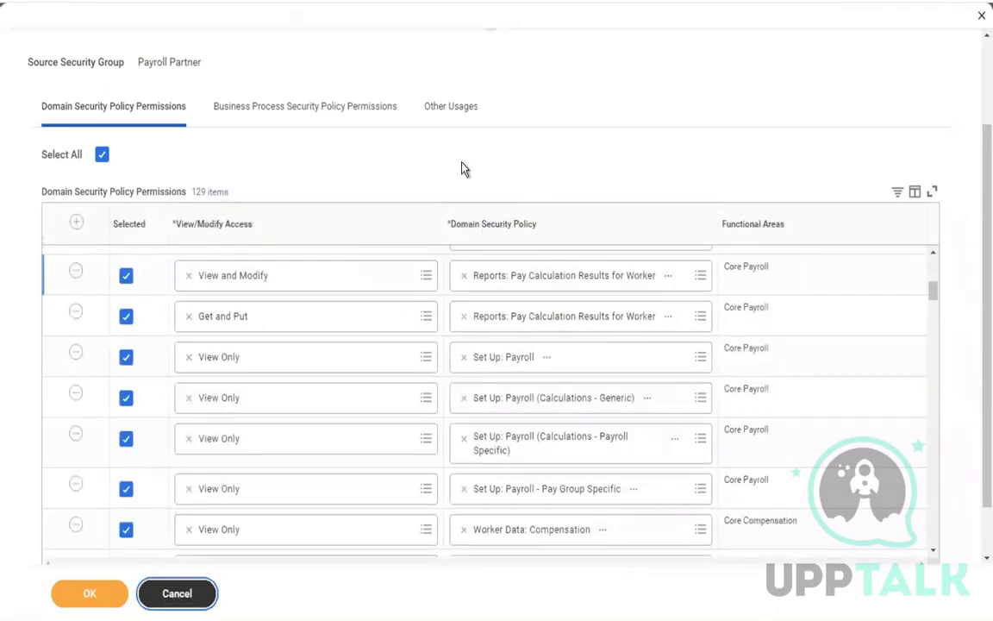
click(252, 113)
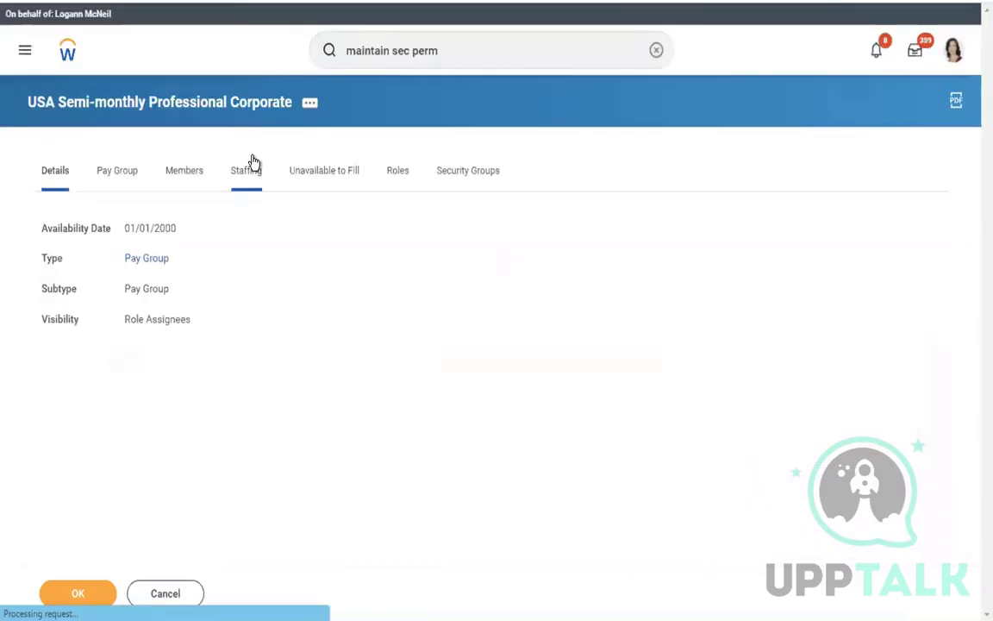
Return to the home page, search for "BP:ASSIGN PAY GROUP" and open Assign Pay Group (Default Definition)
click(656, 53)
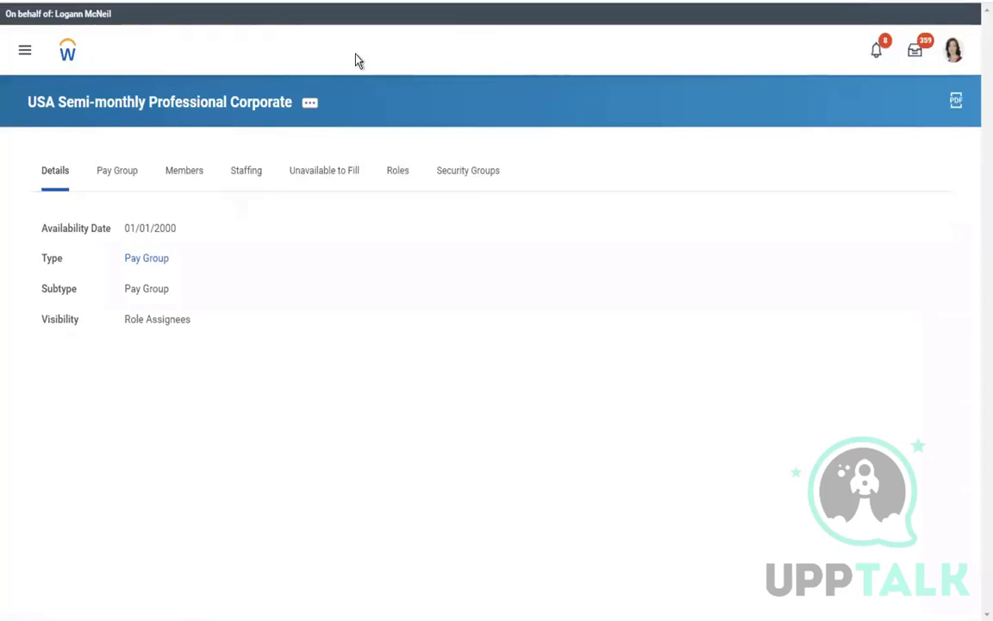
click(67, 67)
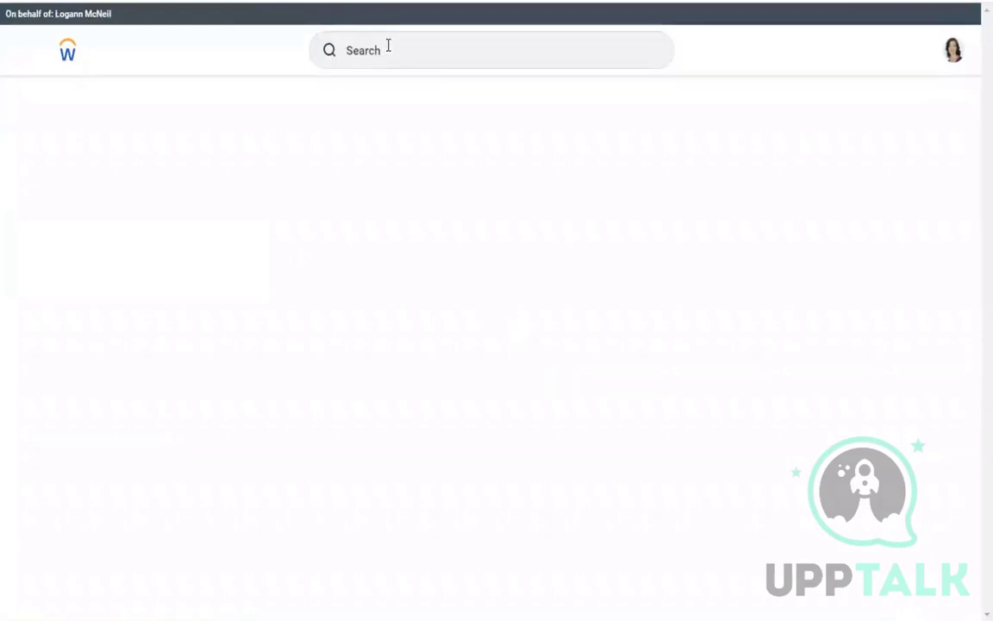
click(388, 48)
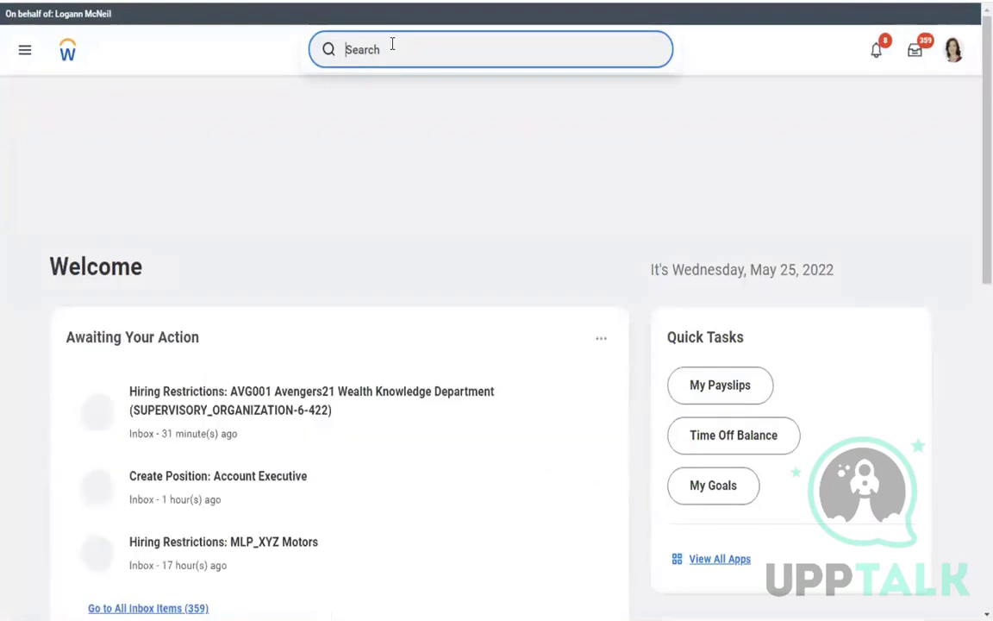
click(385, 43)
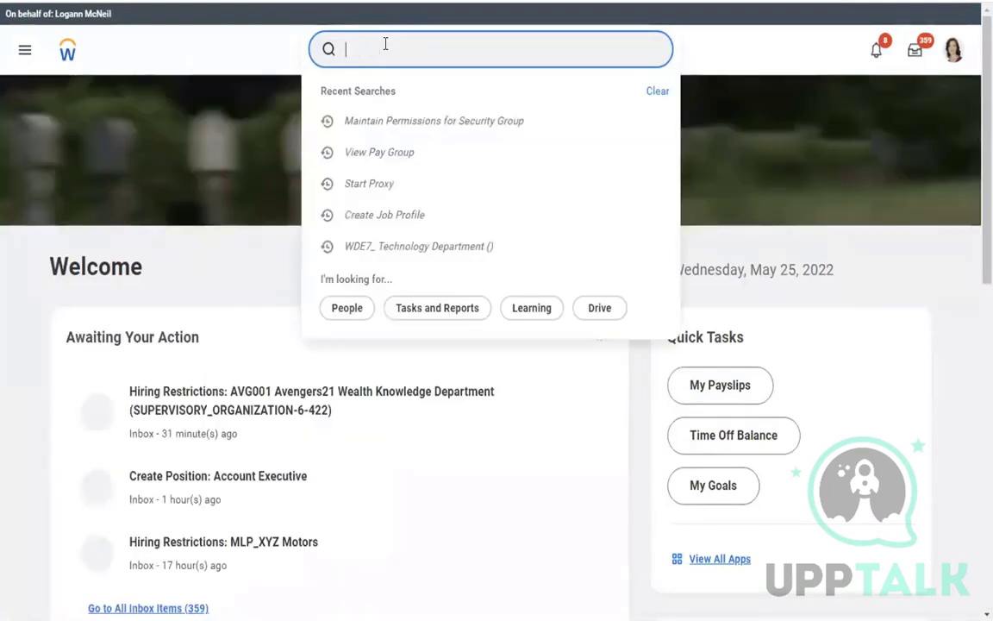
text(BP:)
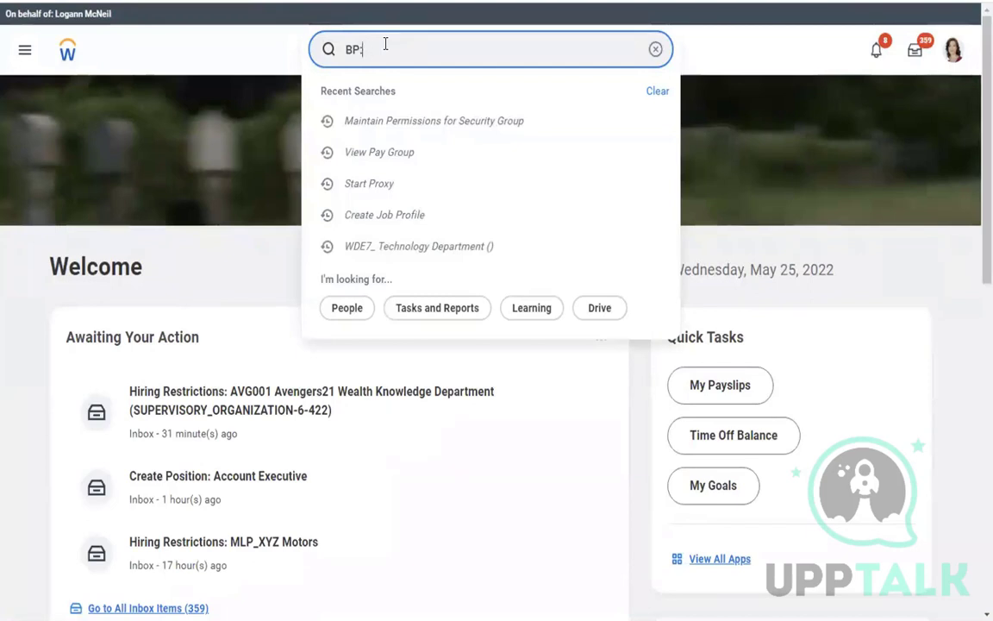
text(ASSIGN PAY GROUP)
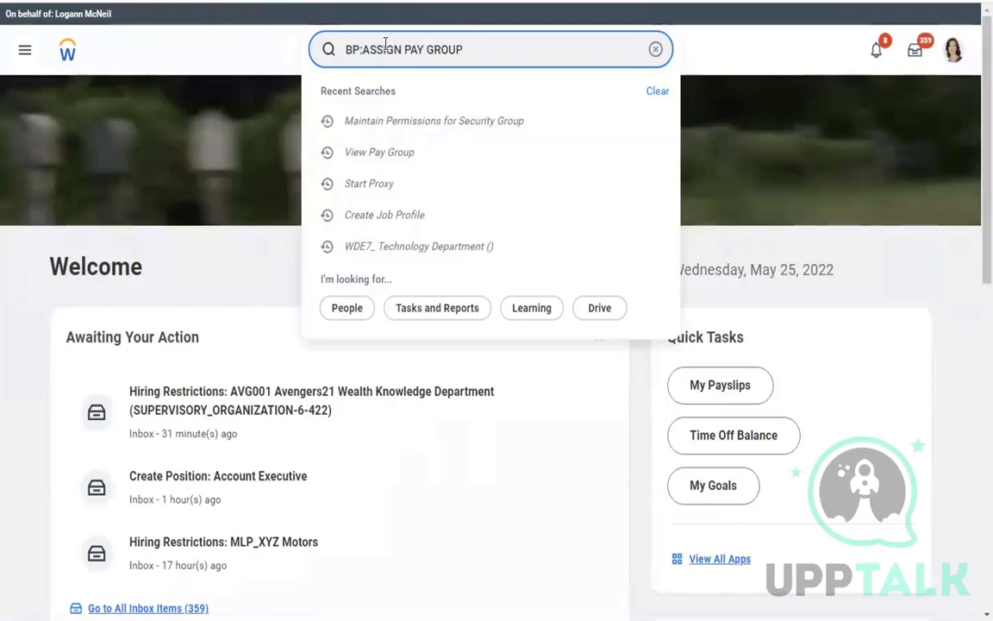
key(Return)
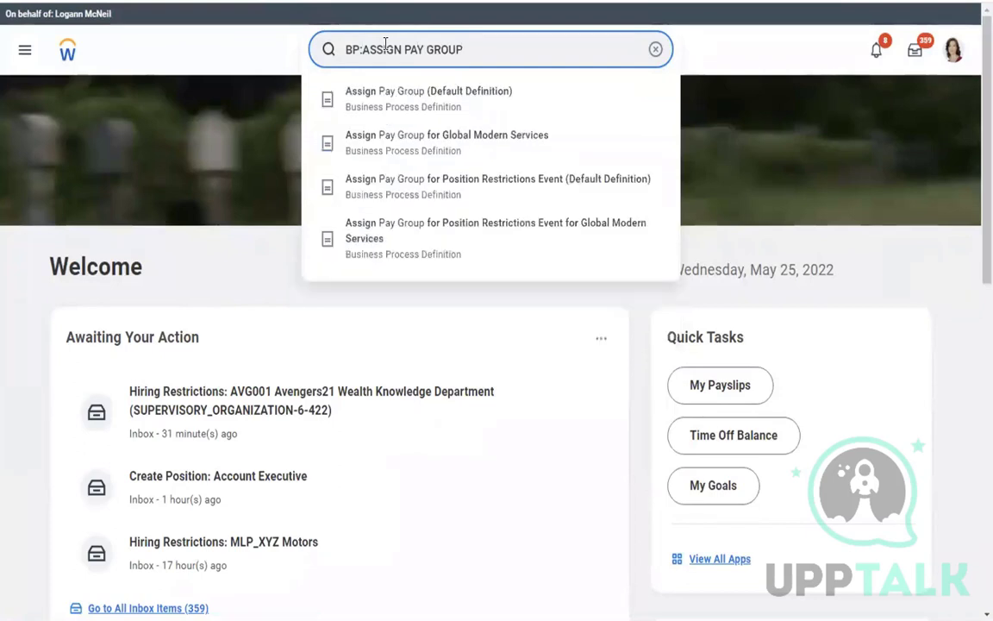
click(448, 102)
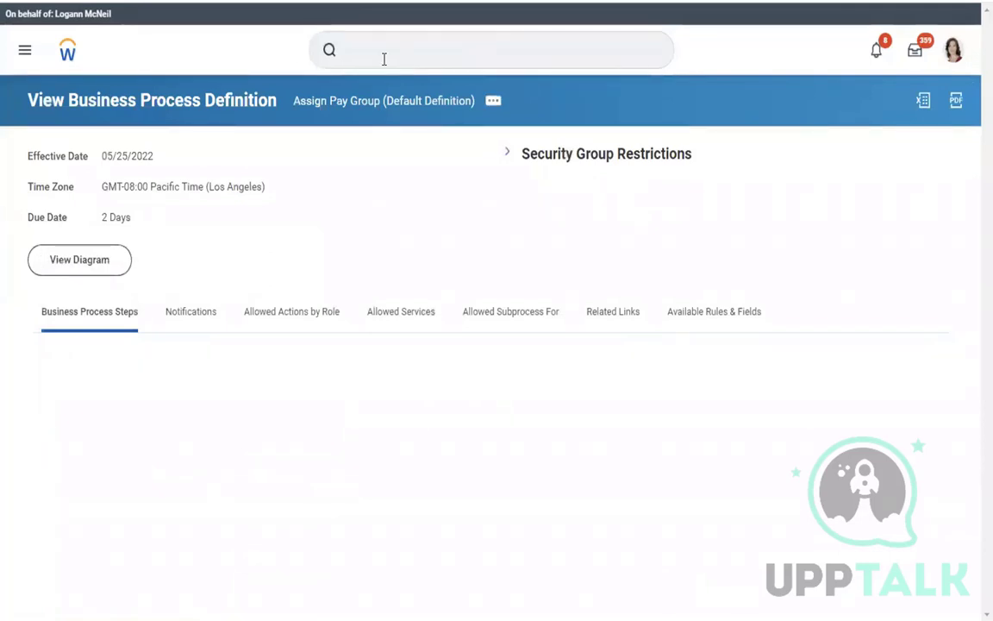
Open the business process security policy of Assign Pay Group for editing
mouse_move(492, 103)
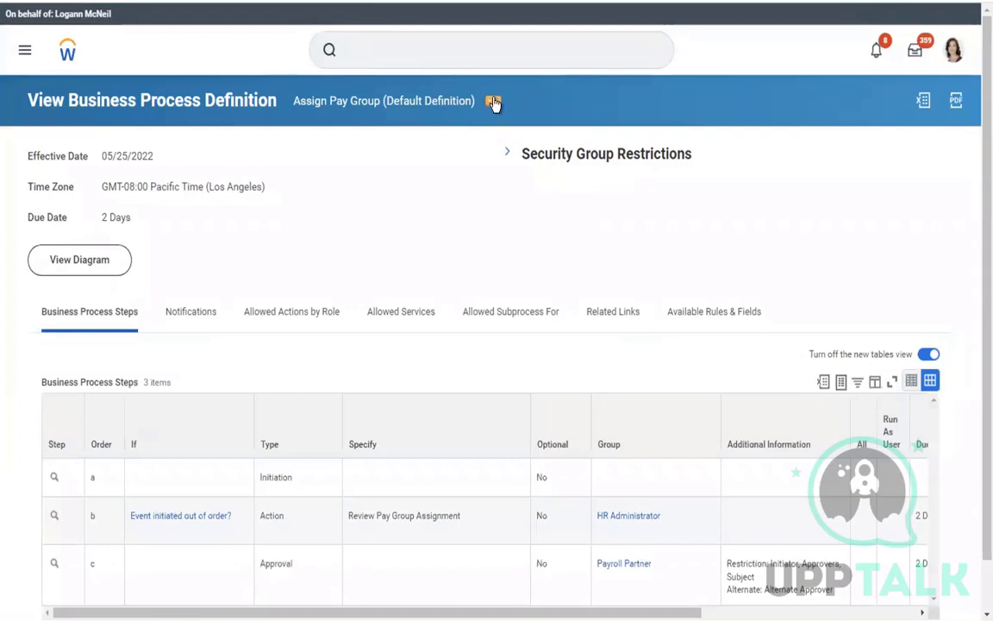
click(493, 102)
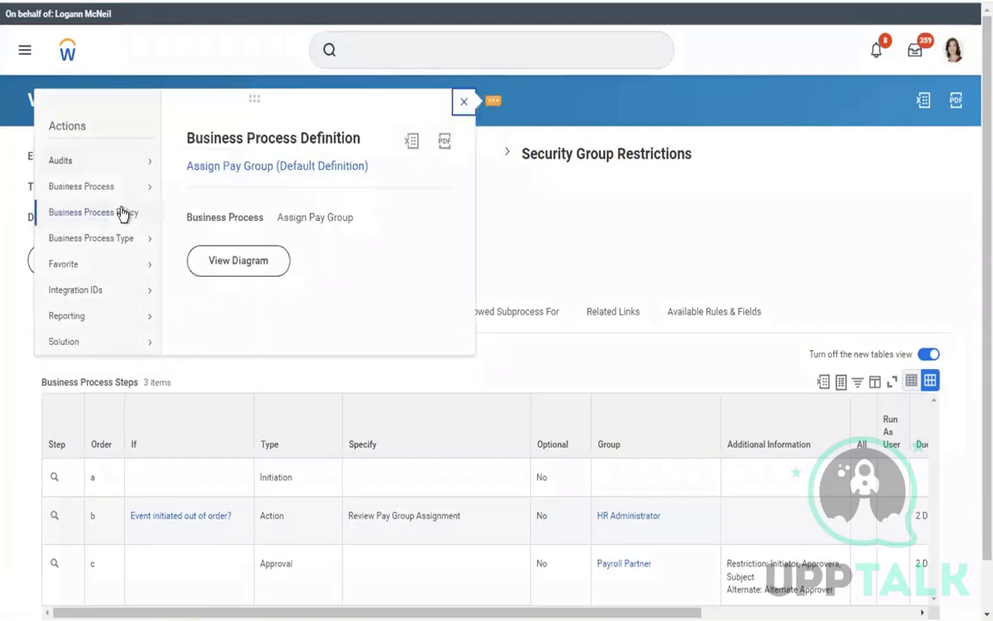
mouse_move(121, 213)
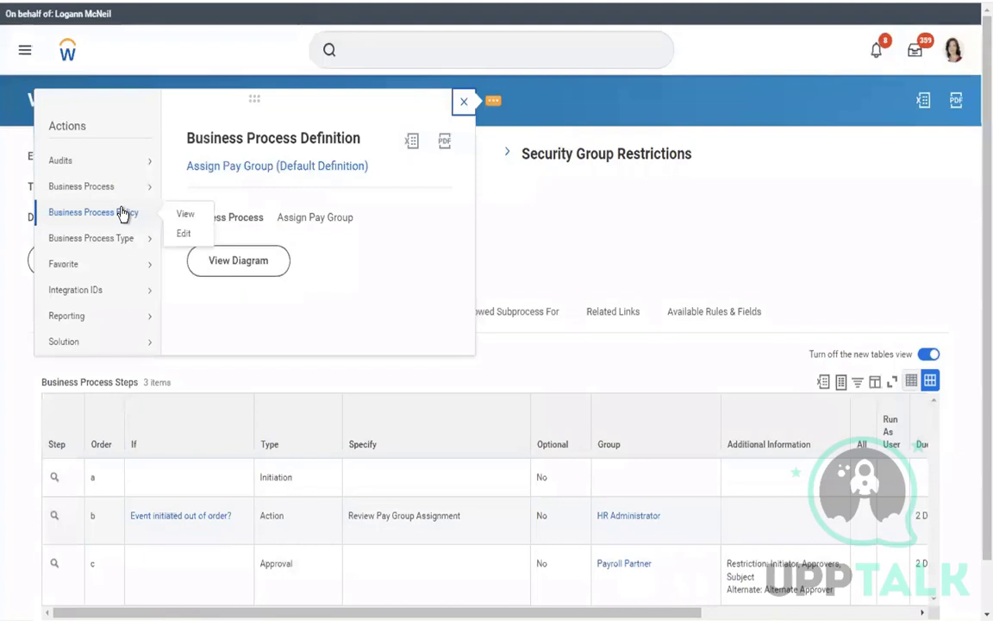
click(183, 235)
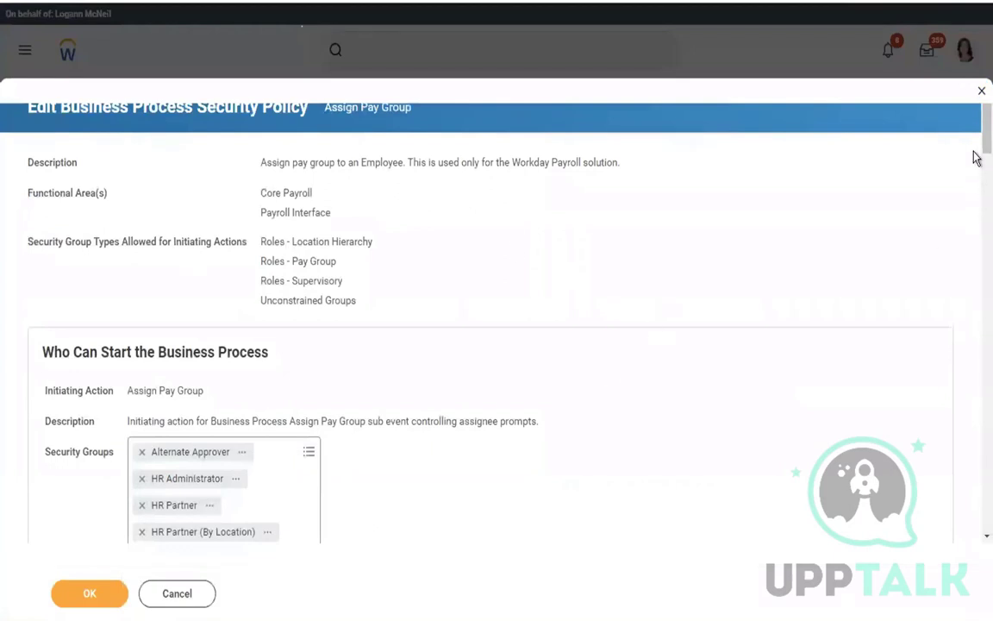
Look over the initiating actions of the Assign Pay Group policy and browse the security groups selectable for the first one, choosing none
scroll(975, 142, down, 5)
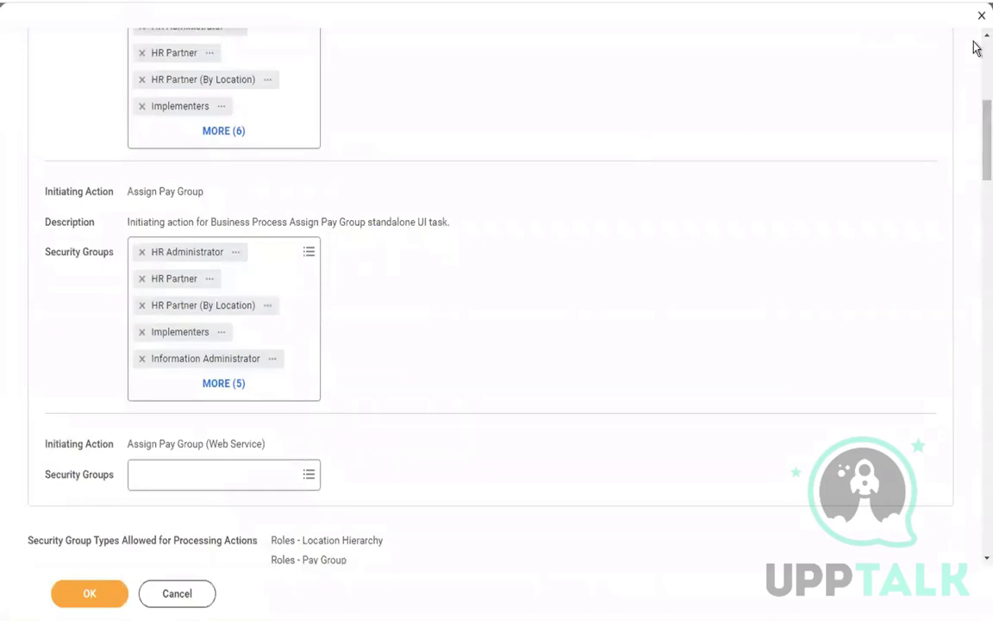
scroll(975, 47, up, 5)
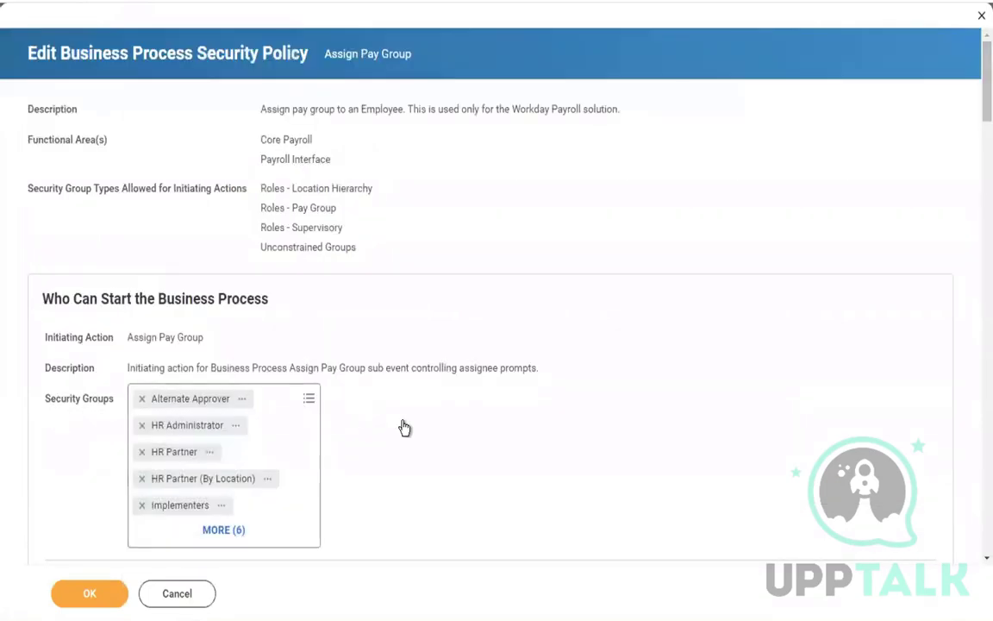
click(309, 398)
click(309, 398)
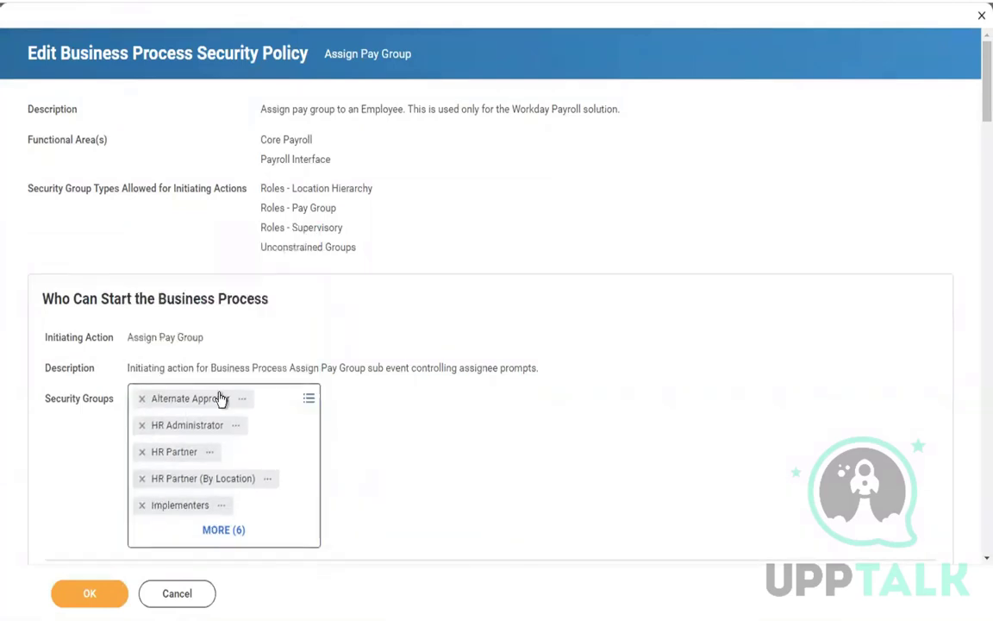
click(308, 403)
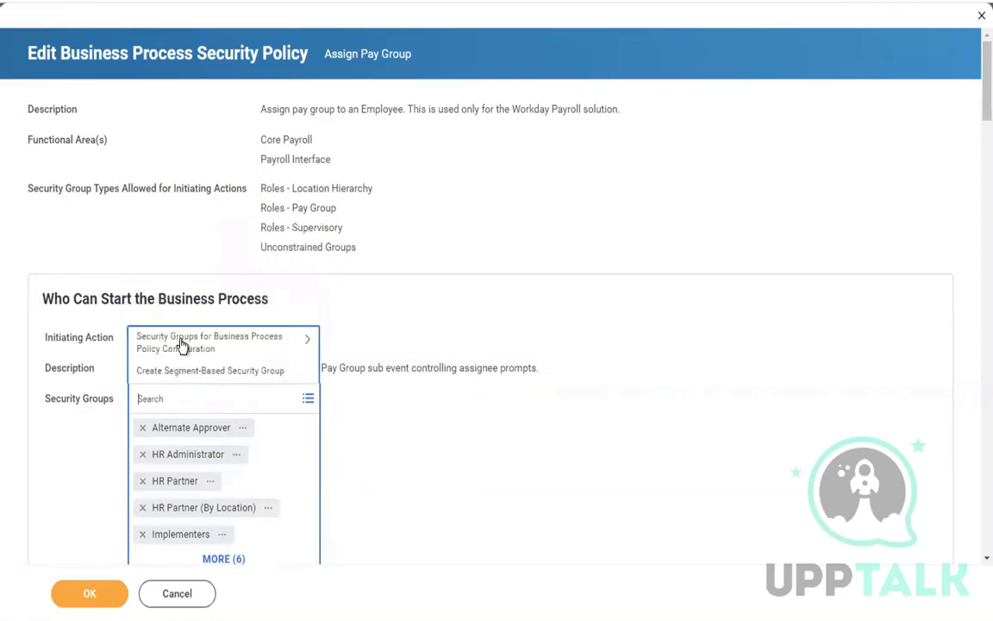
click(181, 345)
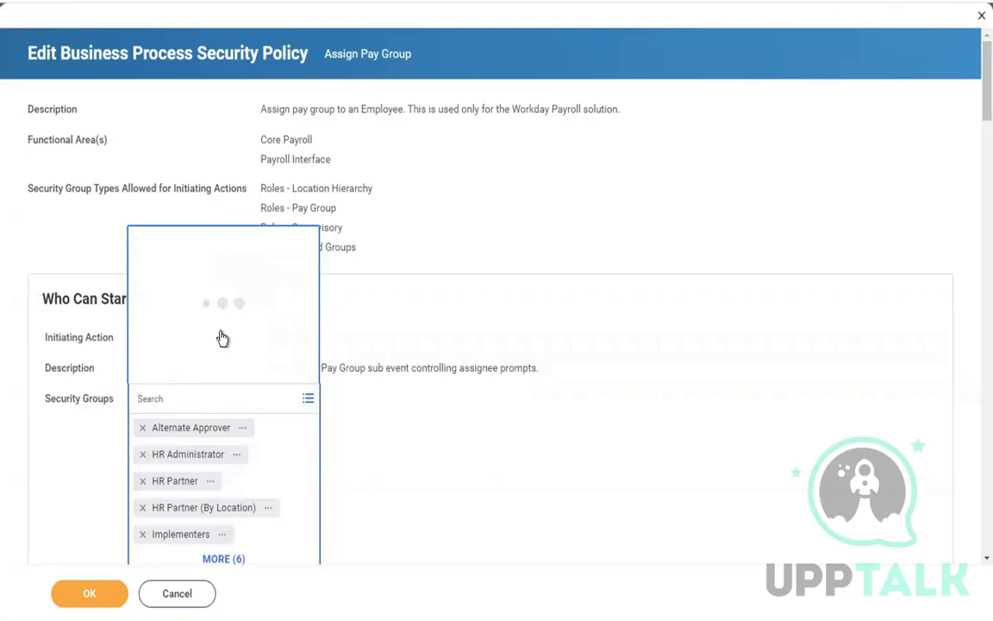
click(531, 315)
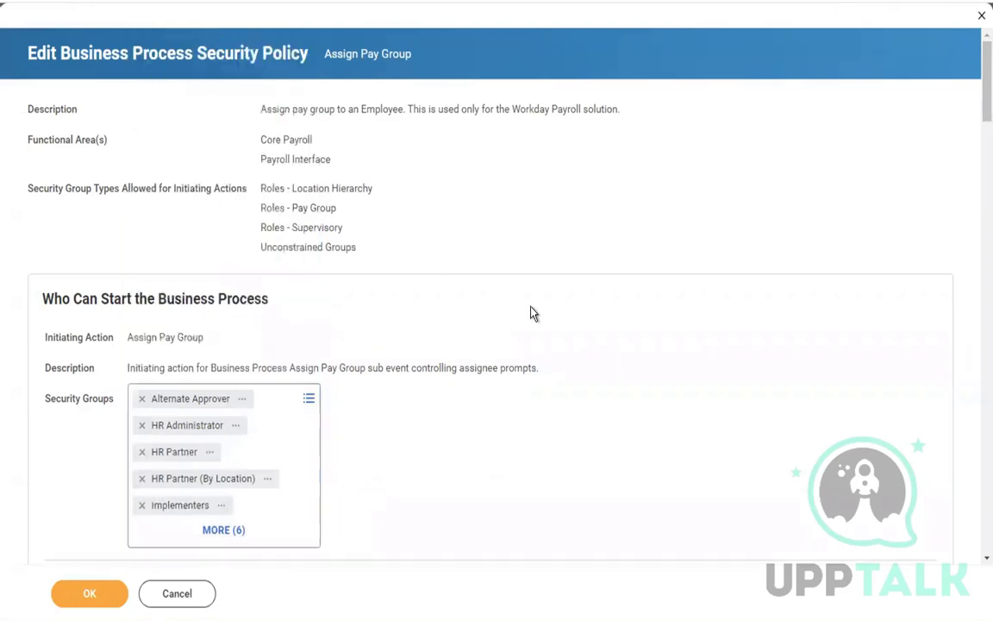
Review the policy's security groups for initiating actions, action steps and whole-process actions such as View All, Approve, Cancel and Rescind, plus the policy restrictions
scroll(531, 312, down, 1)
scroll(532, 312, down, 5)
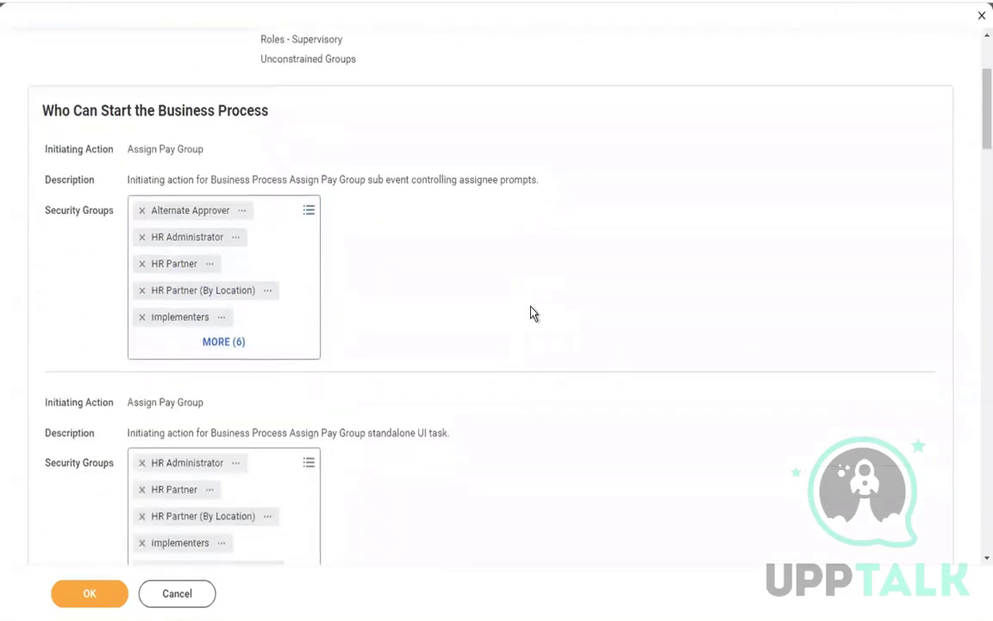
scroll(532, 315, down, 2)
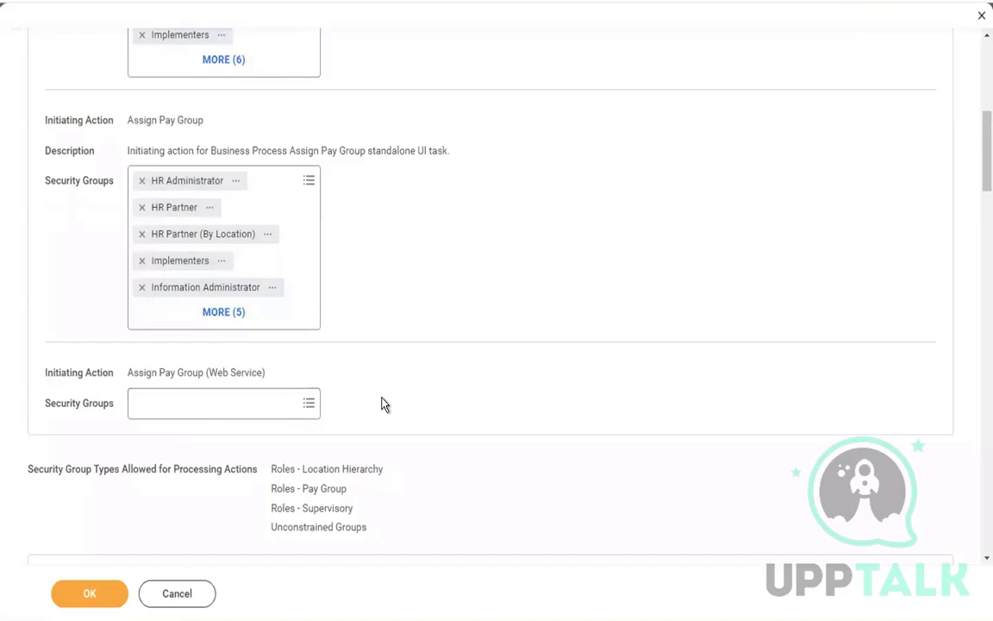
scroll(384, 405, down, 5)
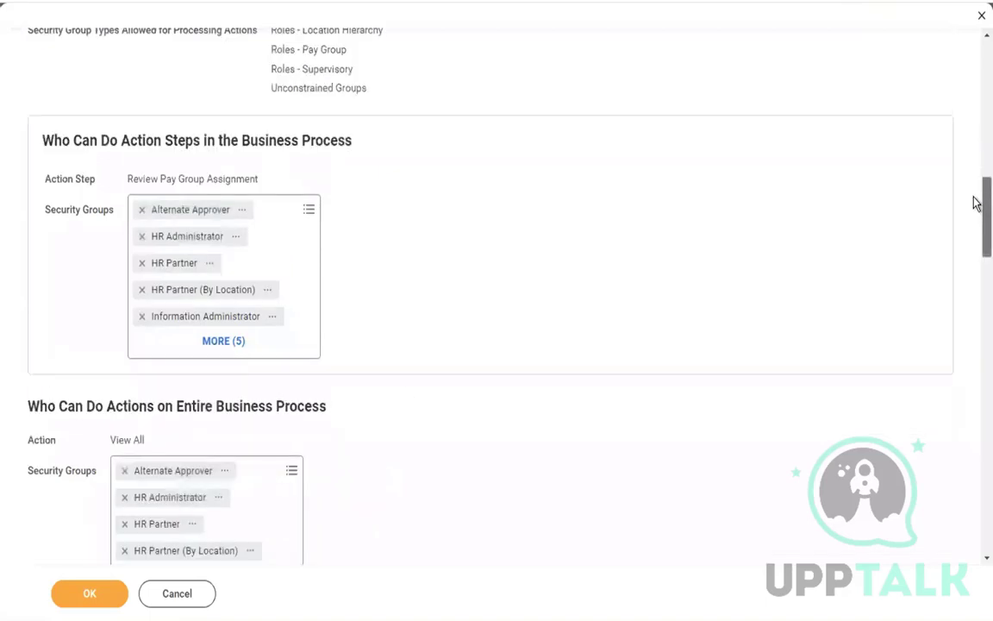
scroll(975, 205, down, 2)
scroll(976, 211, down, 3)
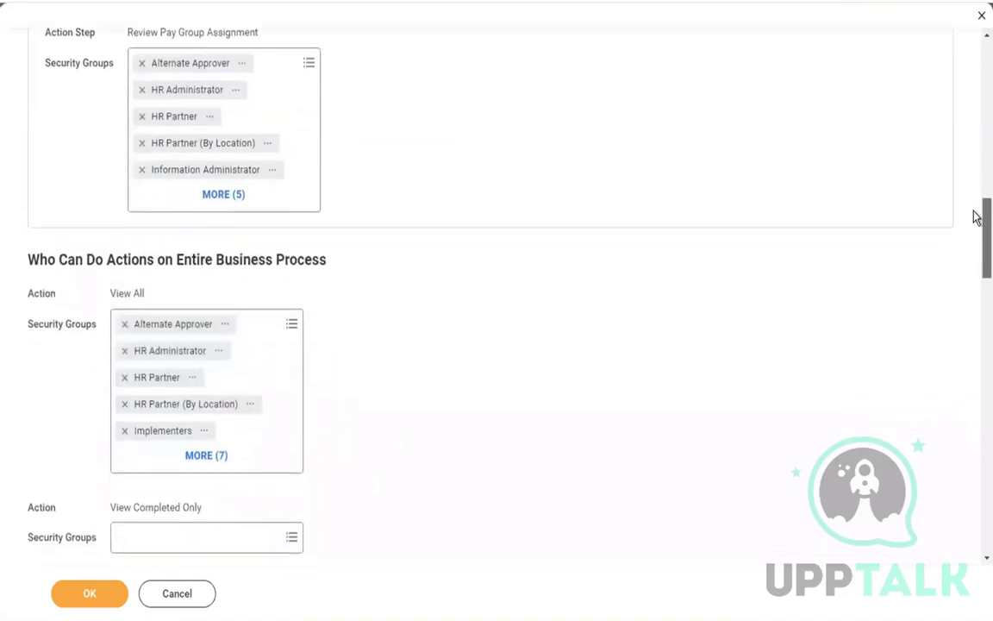
scroll(976, 231, down, 1)
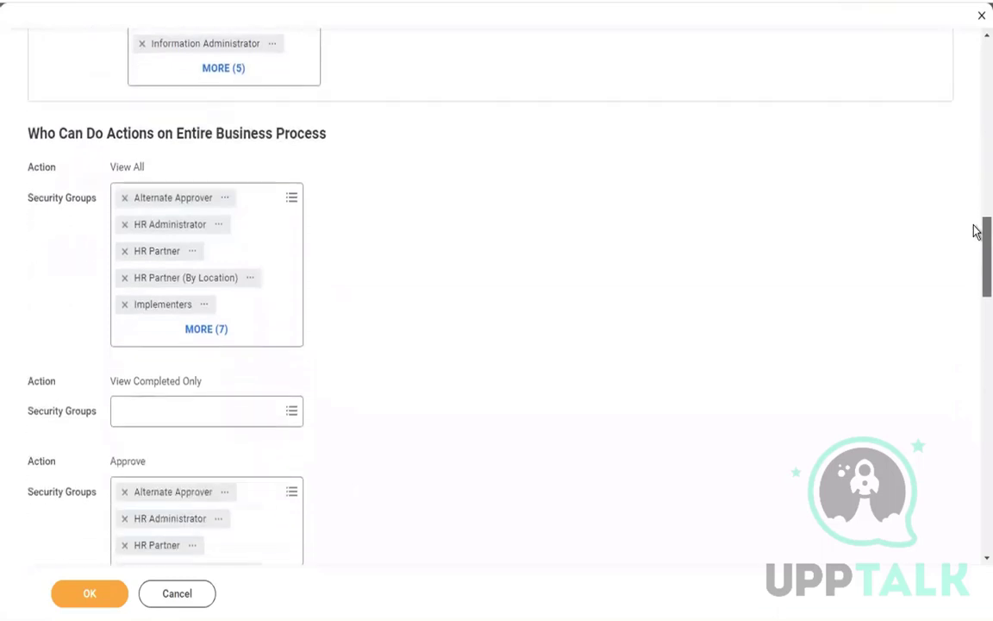
scroll(976, 231, down, 3)
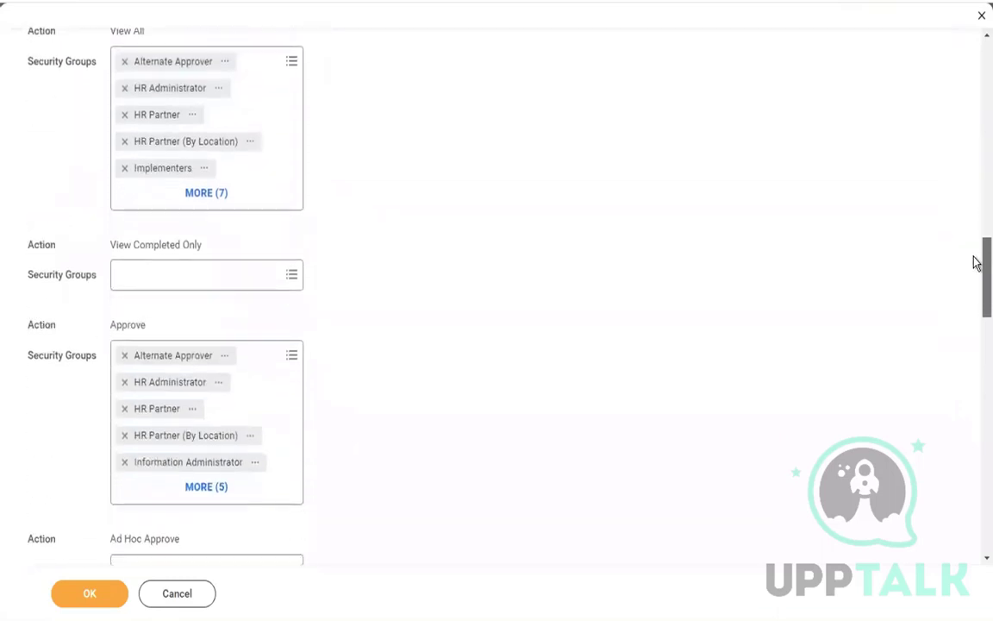
scroll(976, 263, down, 1)
scroll(975, 269, down, 4)
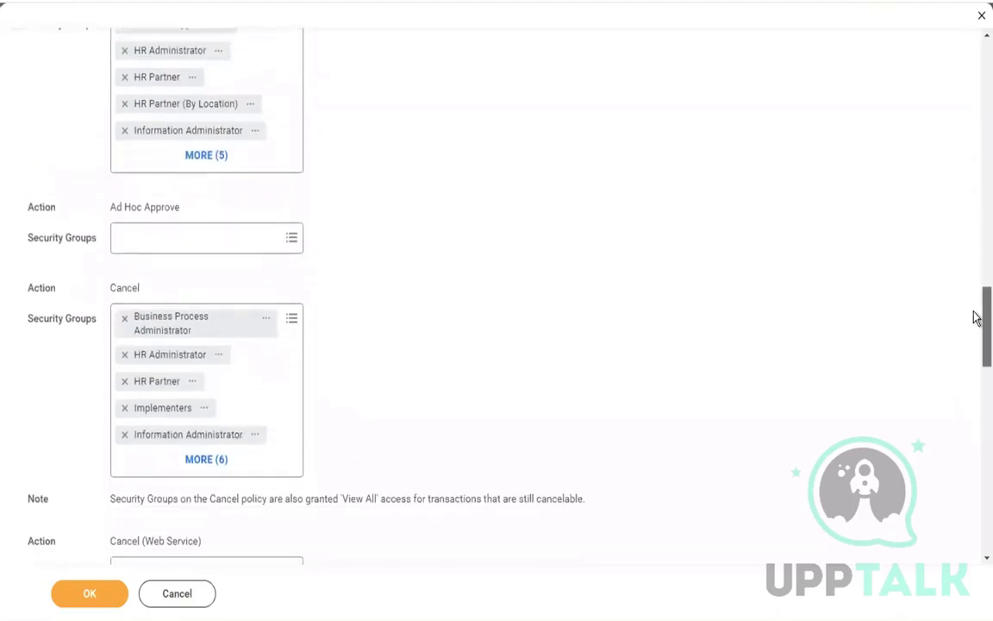
scroll(975, 317, down, 2)
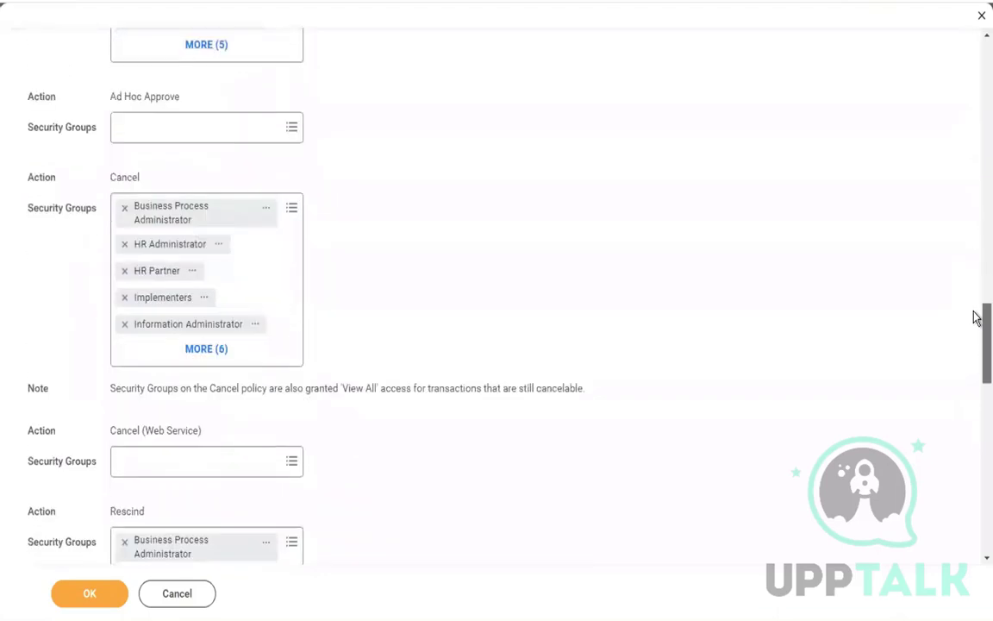
scroll(976, 318, down, 7)
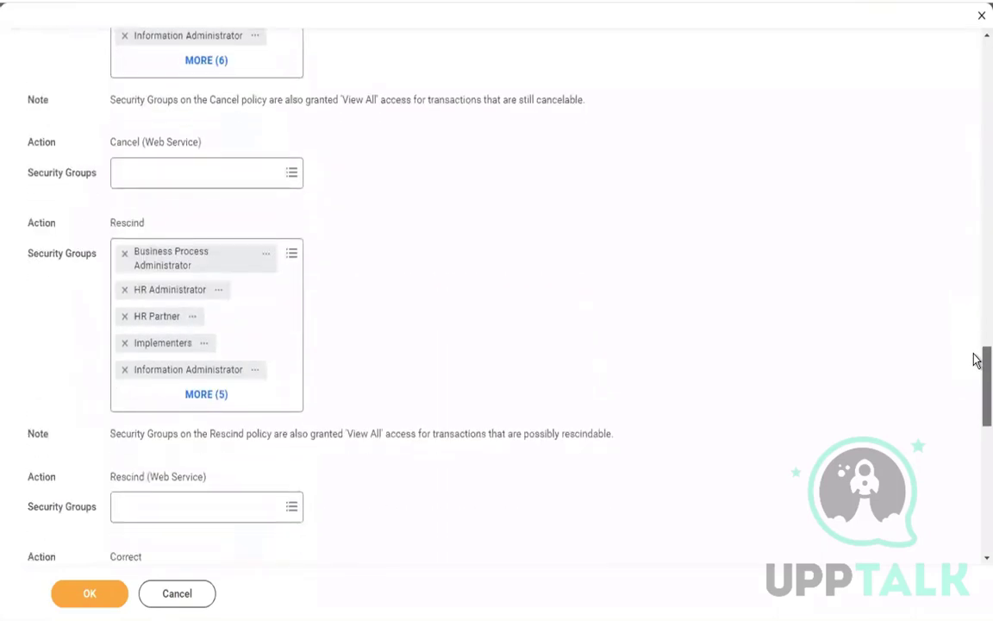
scroll(976, 392, down, 6)
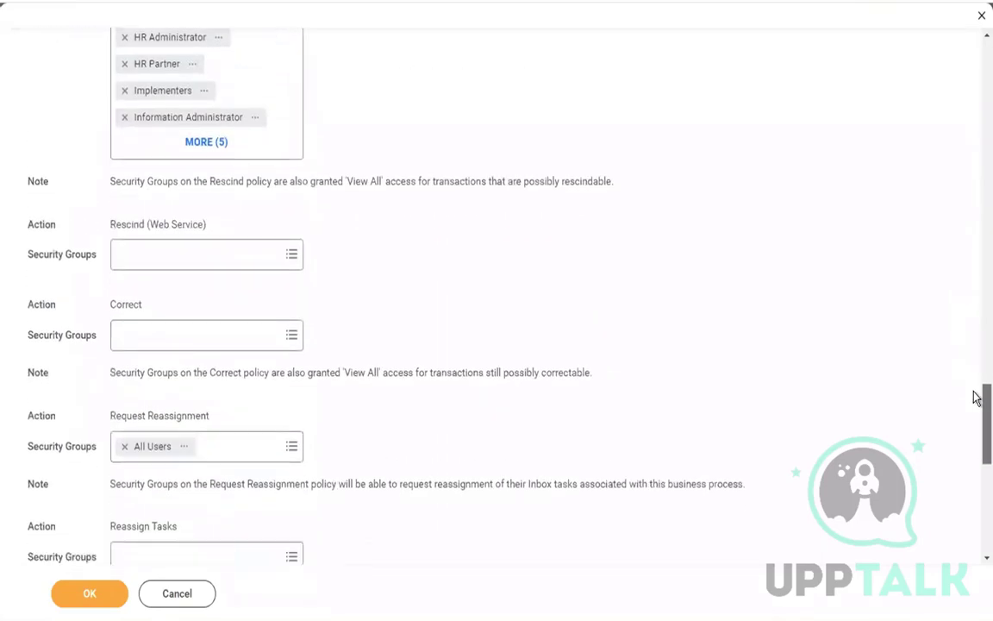
scroll(976, 423, down, 5)
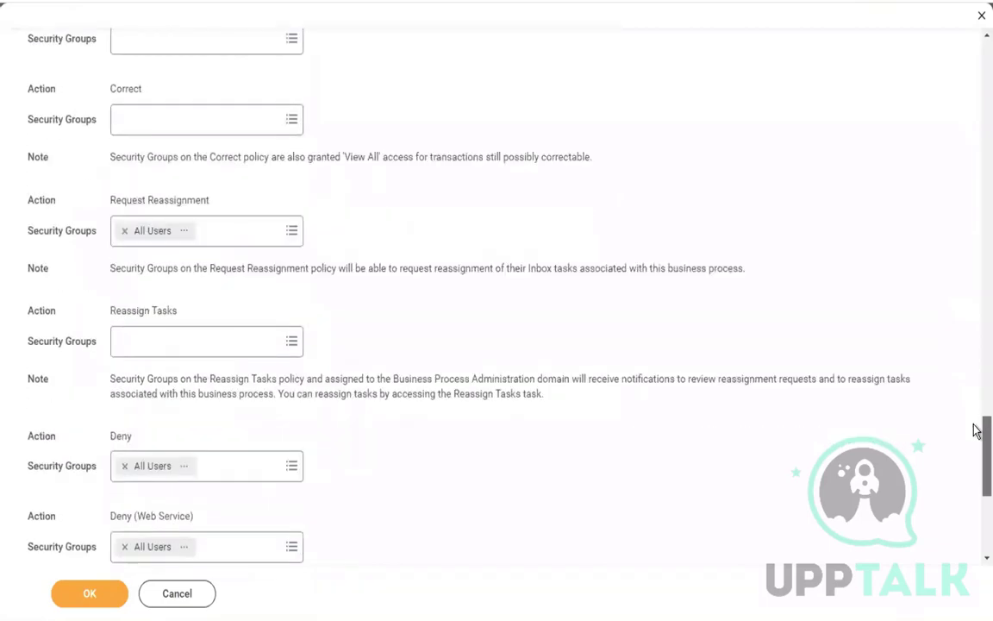
scroll(975, 438, down, 8)
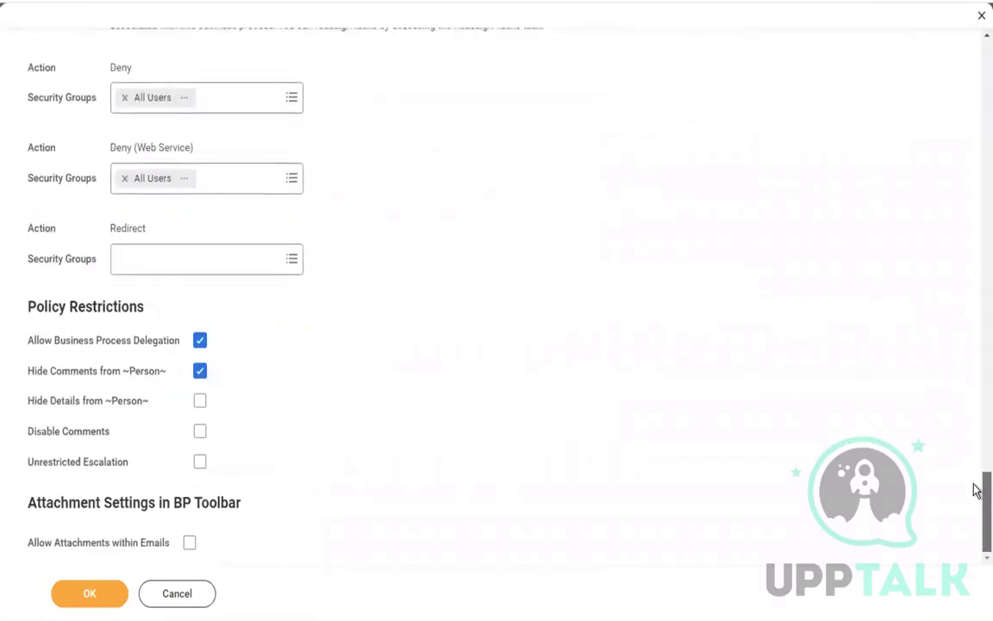
scroll(975, 259, up, 20)
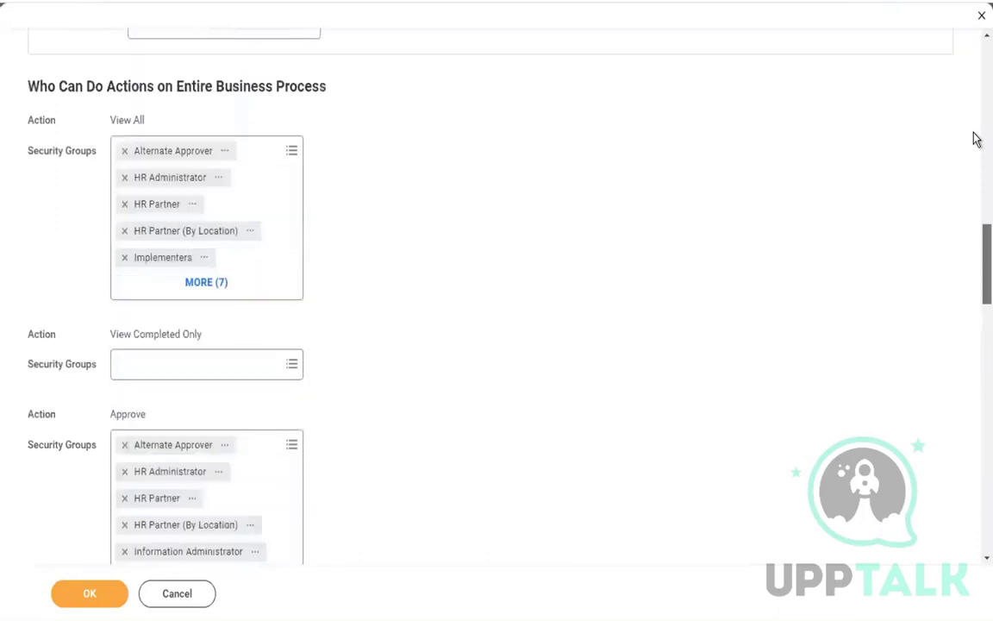
scroll(977, 43, up, 15)
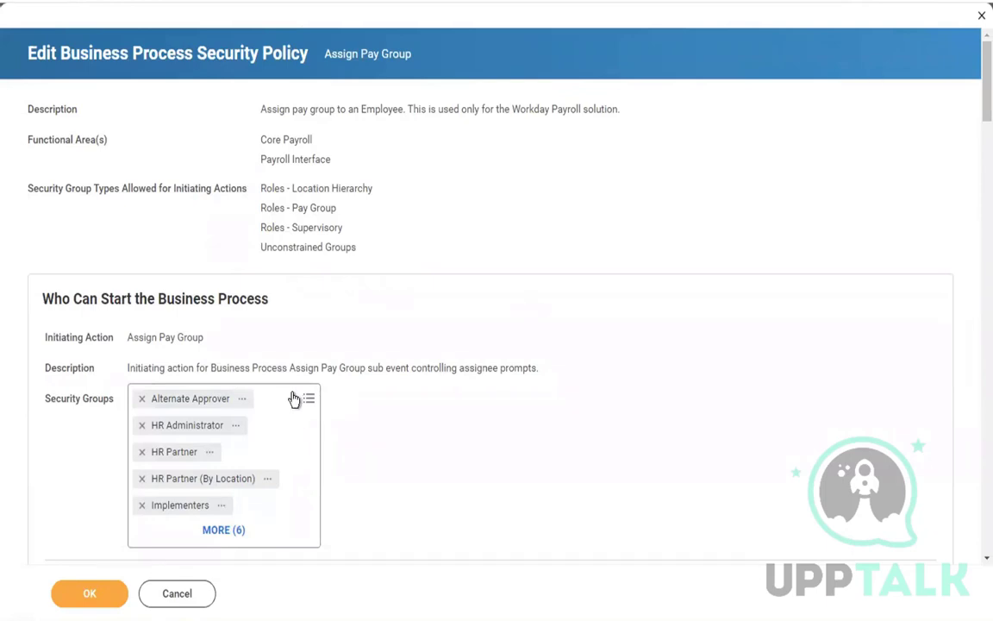
Search the first initiating action's security groups for "PAYROLL ADMIN", check which payroll administrator groups are selected and close the policy without saving
click(293, 394)
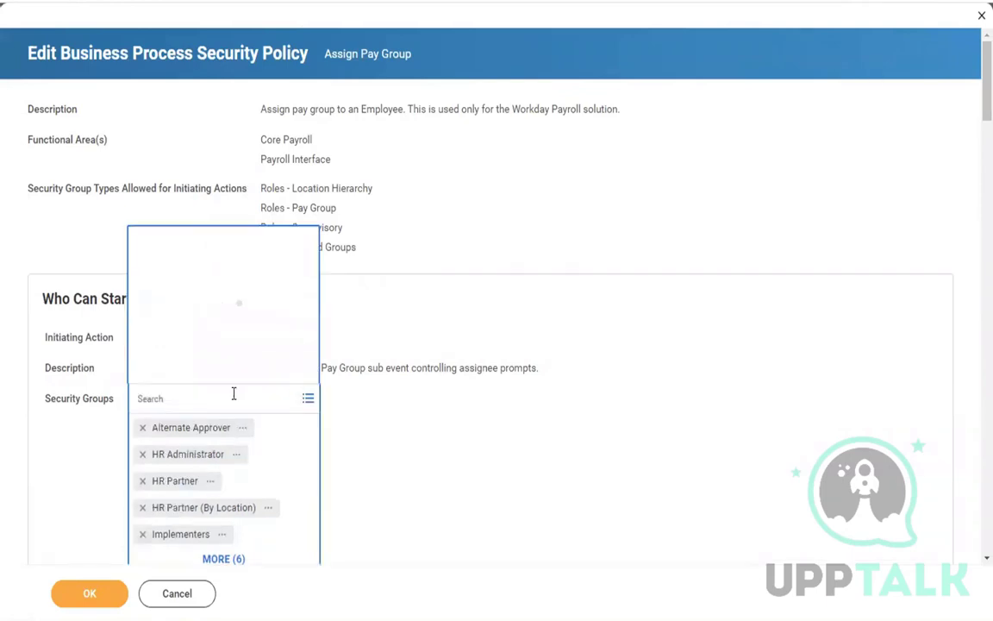
text(PAYRO)
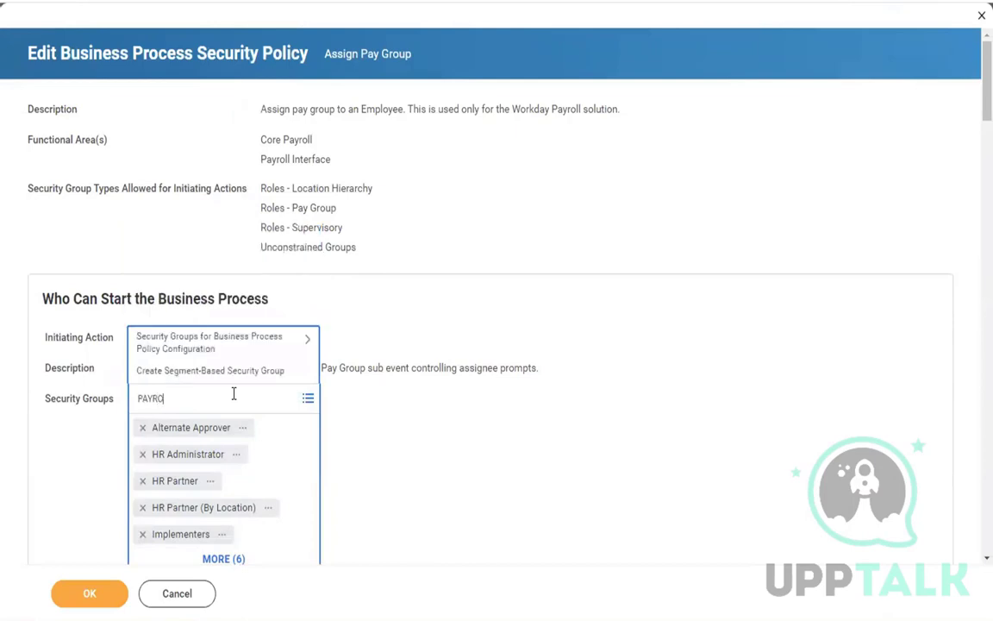
text(LL ADMIN)
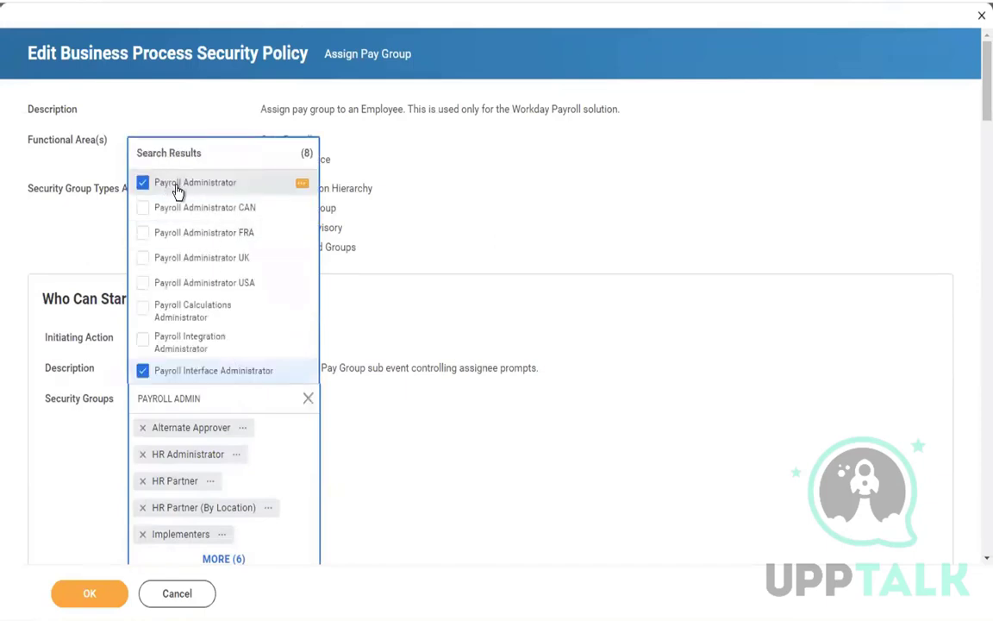
click(581, 339)
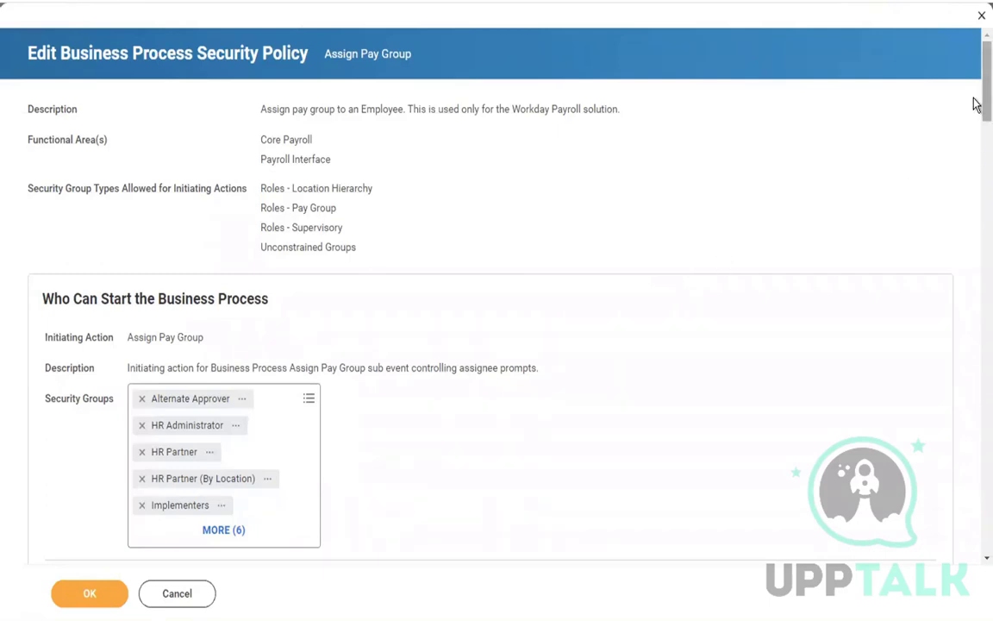
click(979, 19)
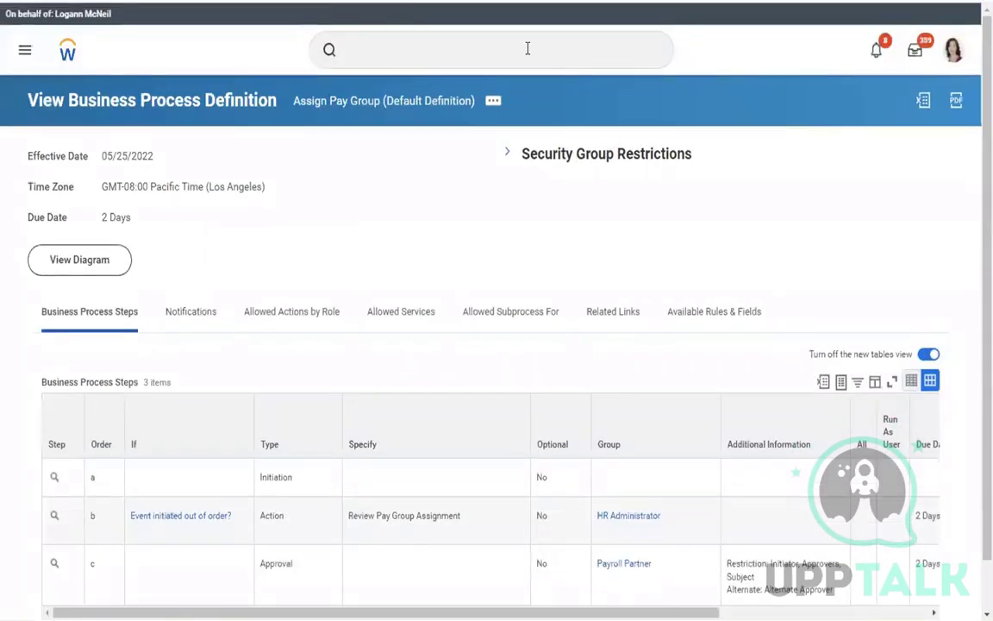
Find the Stop Proxy task and end the current proxy session
click(440, 49)
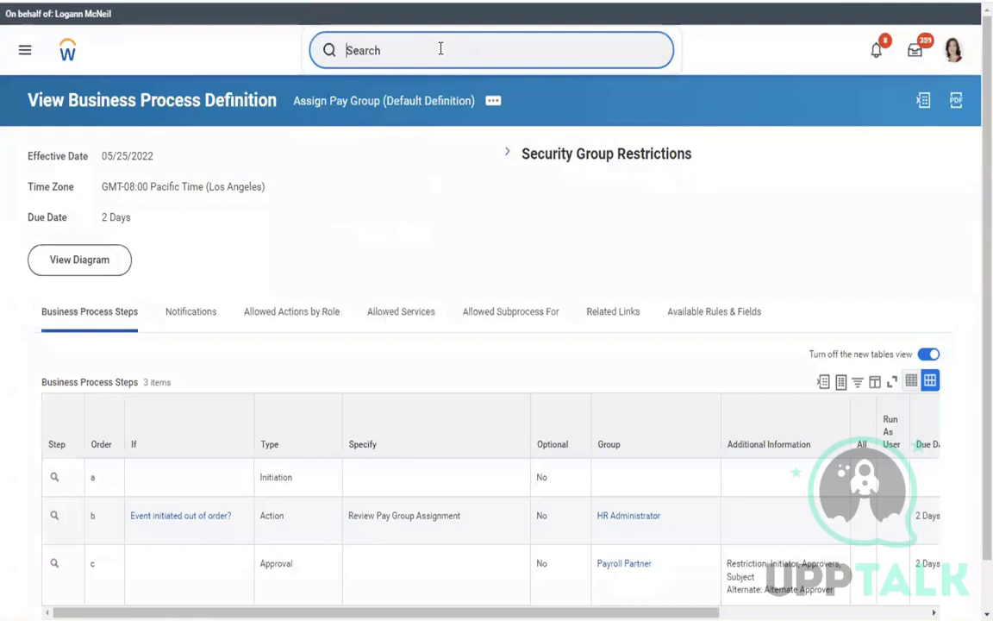
text(STOP PRO)
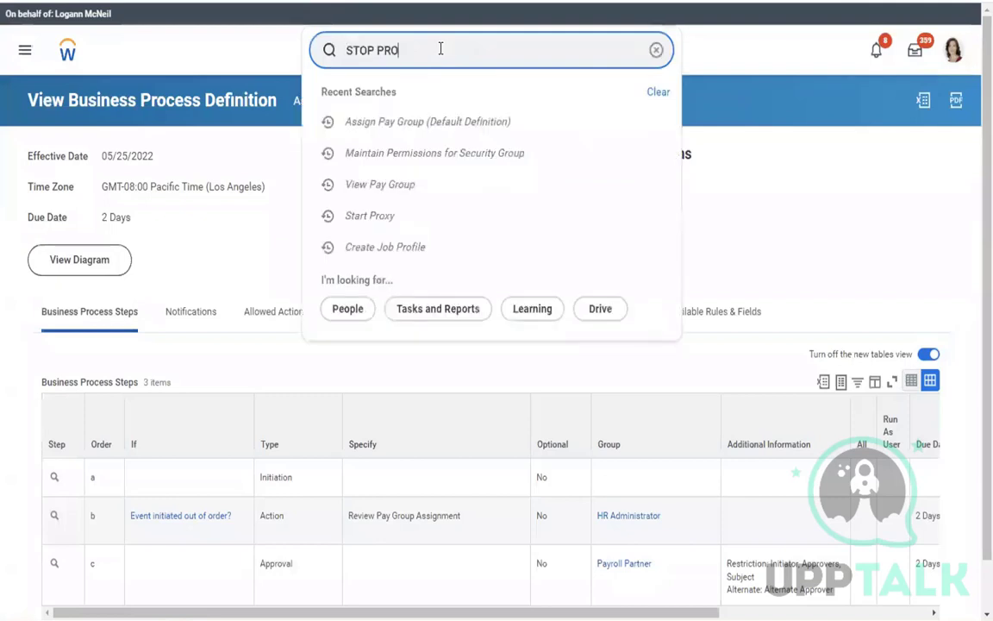
text(XY)
click(401, 95)
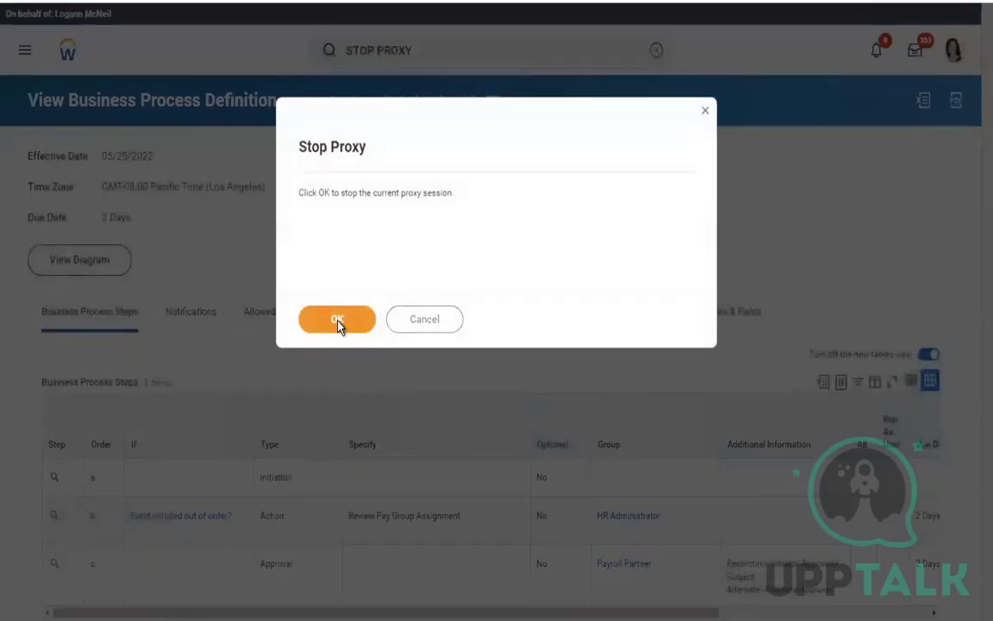
click(336, 321)
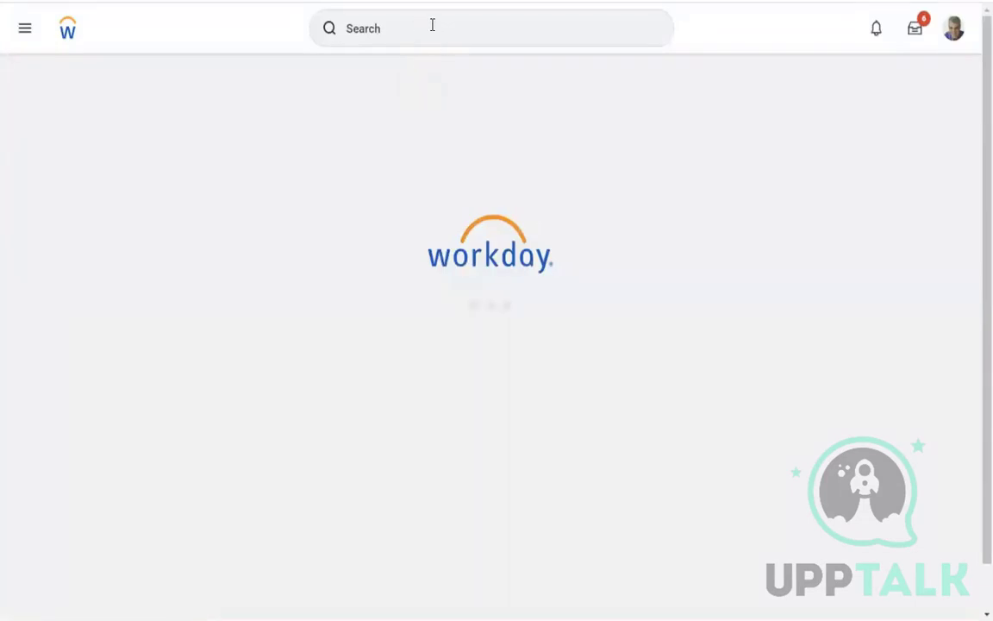
Search for "CREATE PAY GROUP" from the original account's home page
click(432, 25)
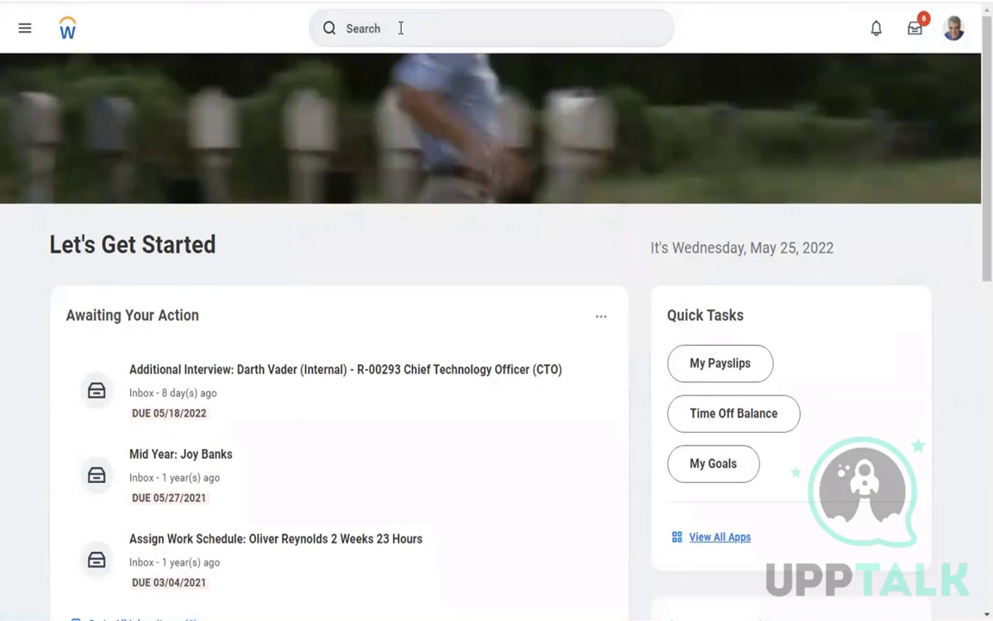
click(401, 29)
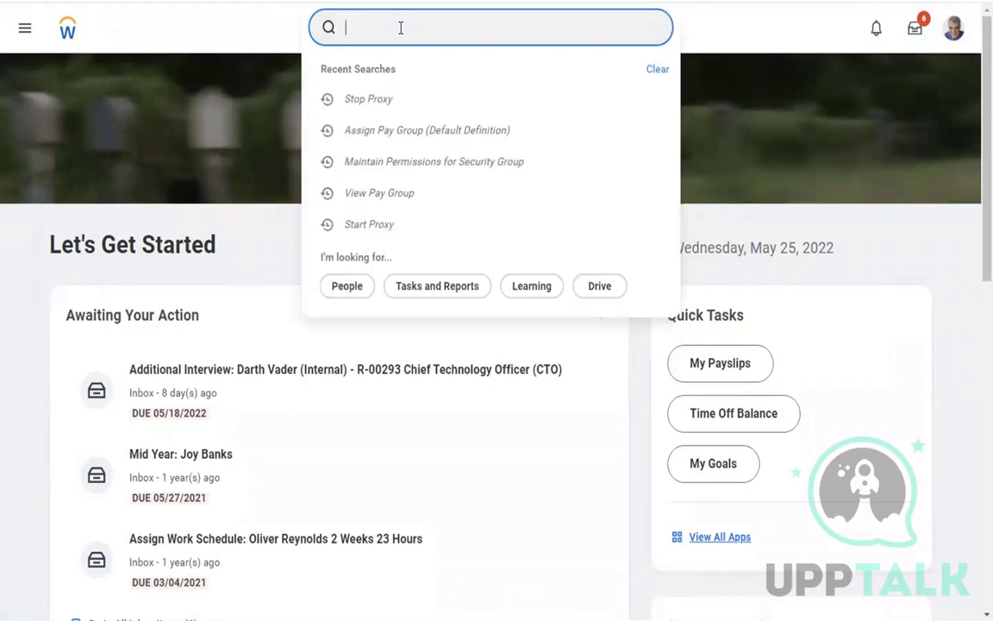
text(CREATE)
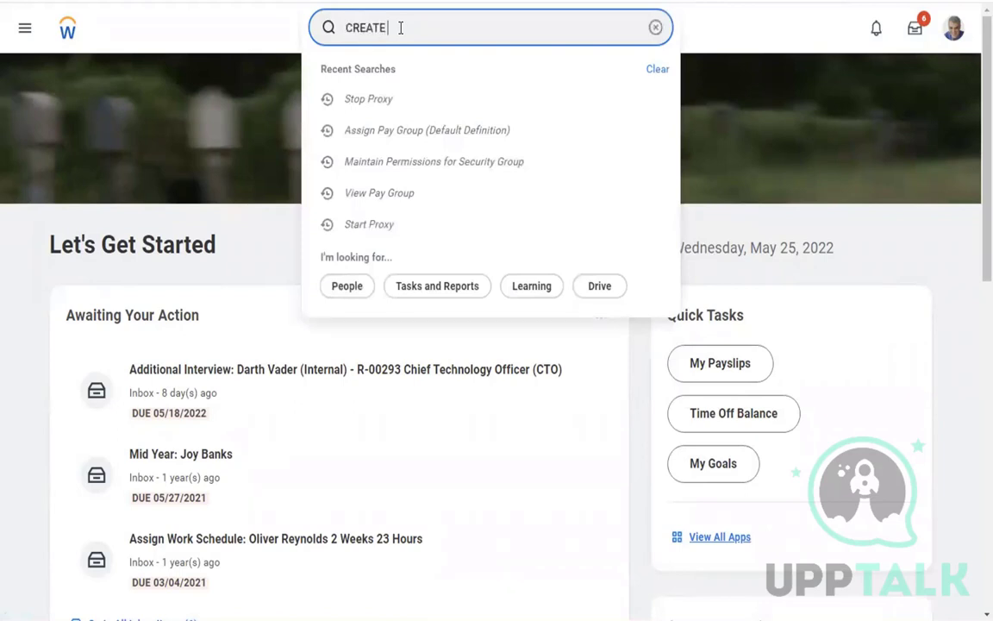
text( PAY GROUP)
key(Return)
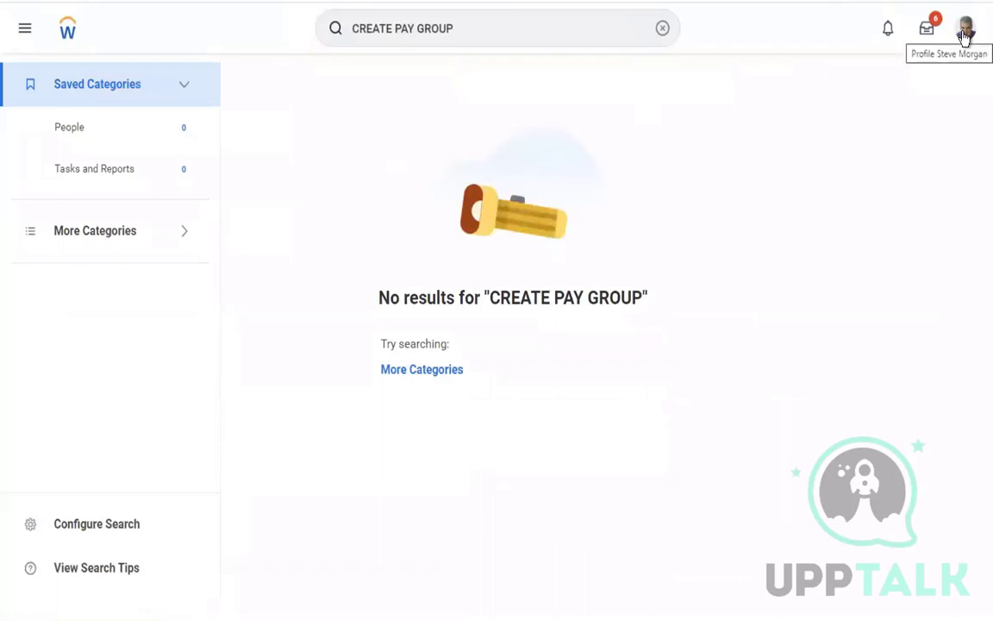
Find the Start Proxy task and start a proxy session acting as the security-enabled colleague
click(661, 29)
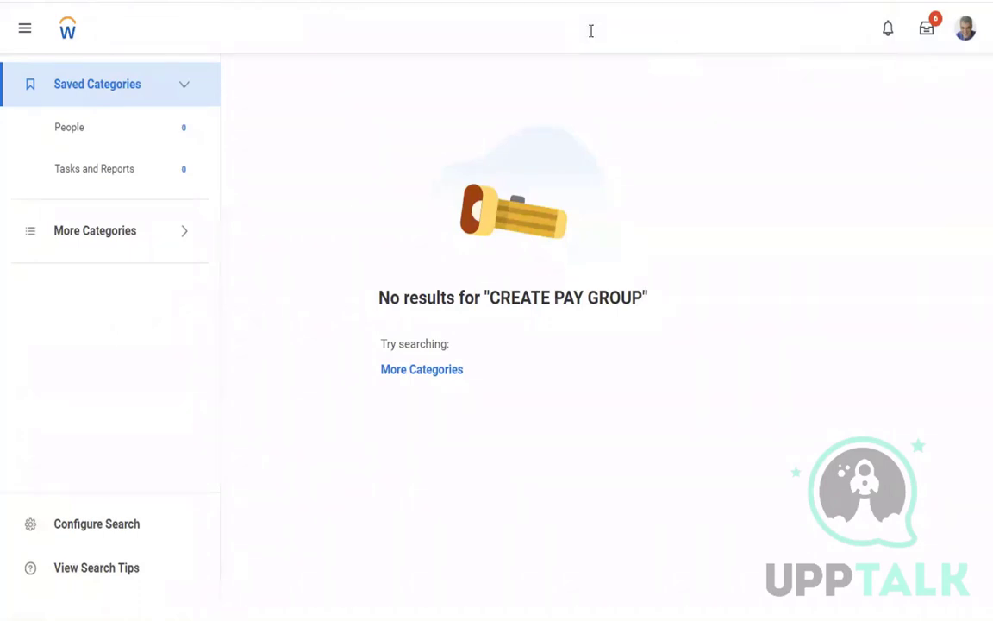
click(590, 31)
text(START PROXY)
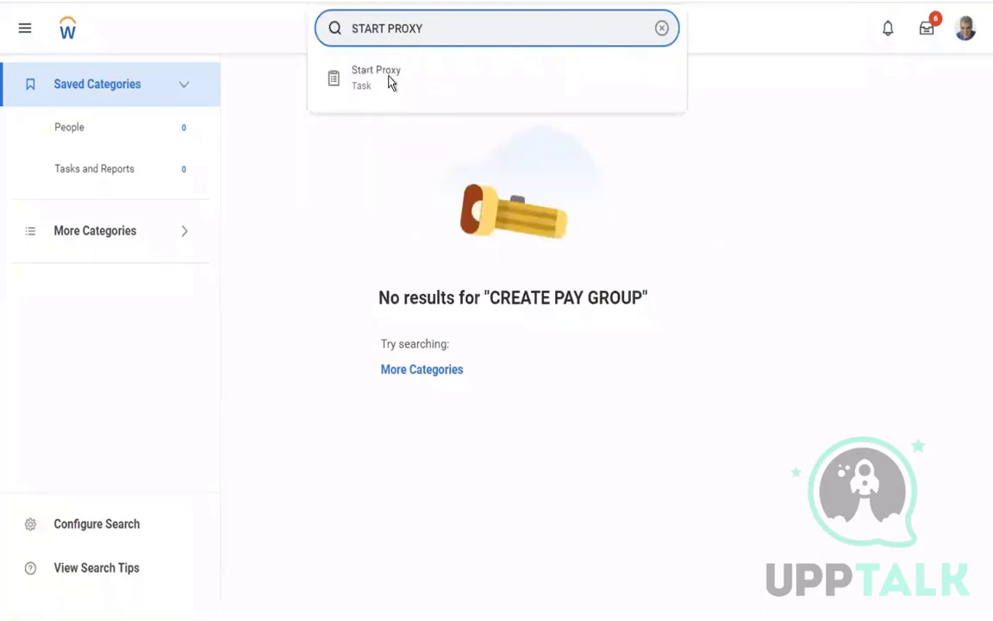
click(389, 82)
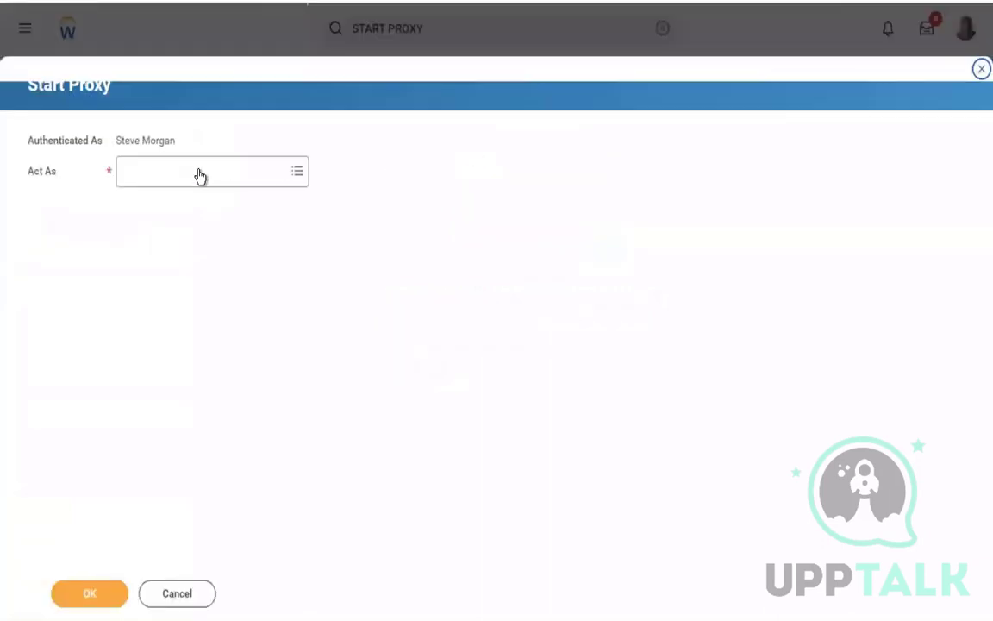
click(198, 171)
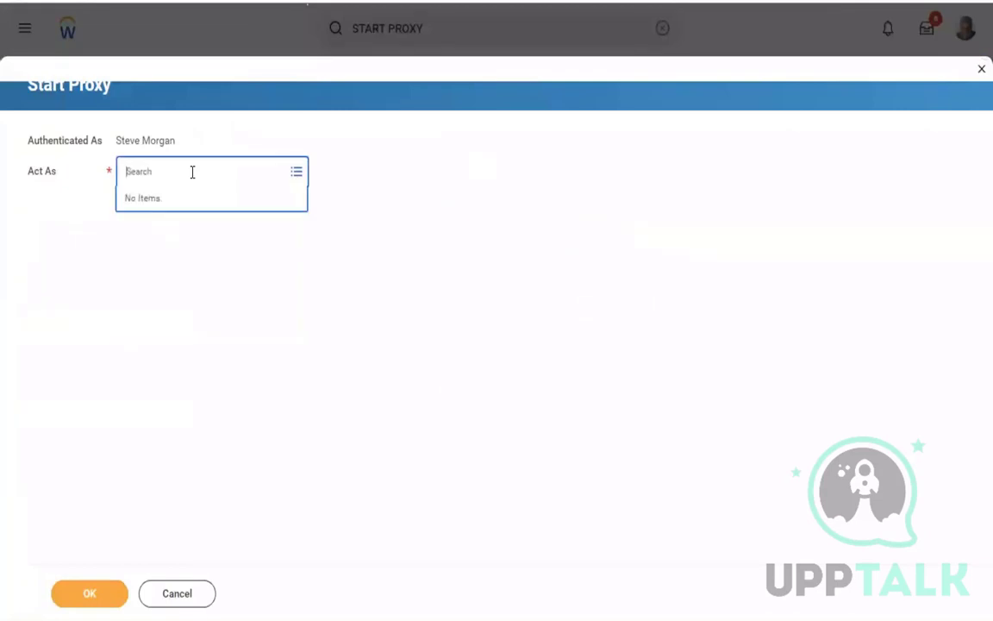
text(LOGAN MC)
key(Return)
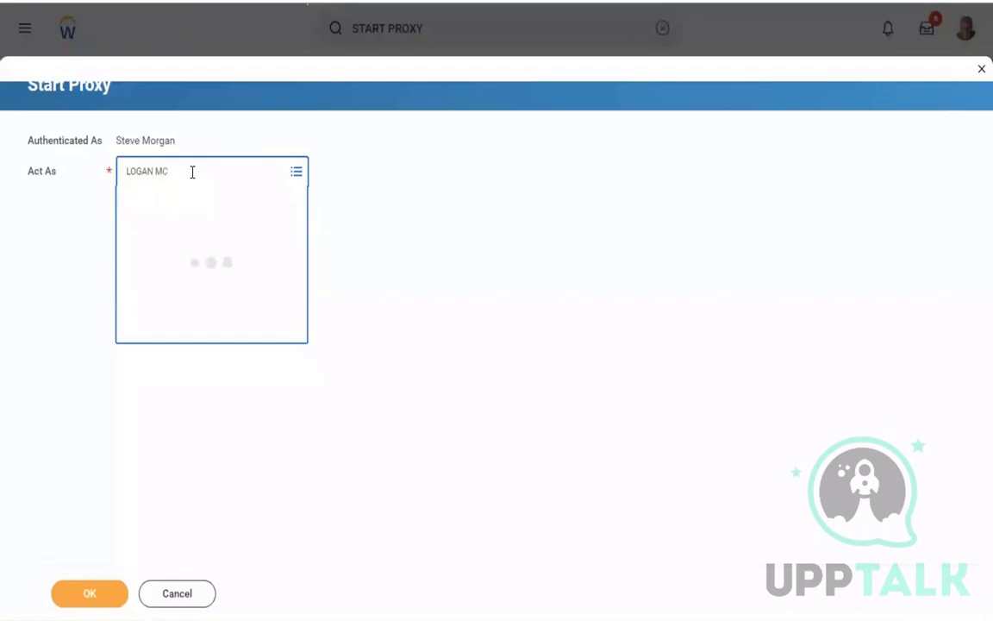
click(88, 594)
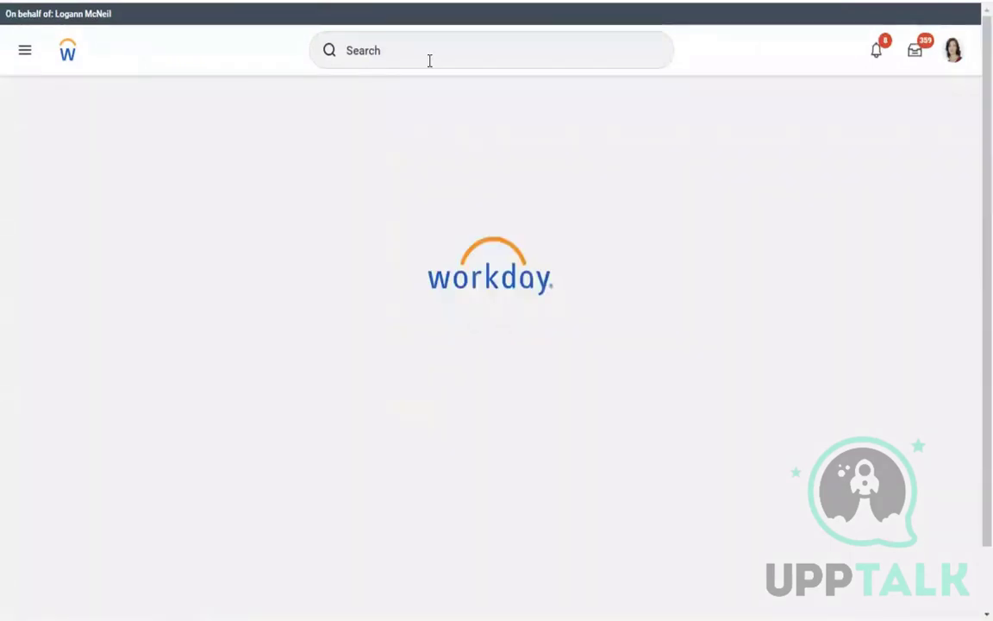
Search for the Chief Executive Officer by name and open that worker's profile
click(388, 51)
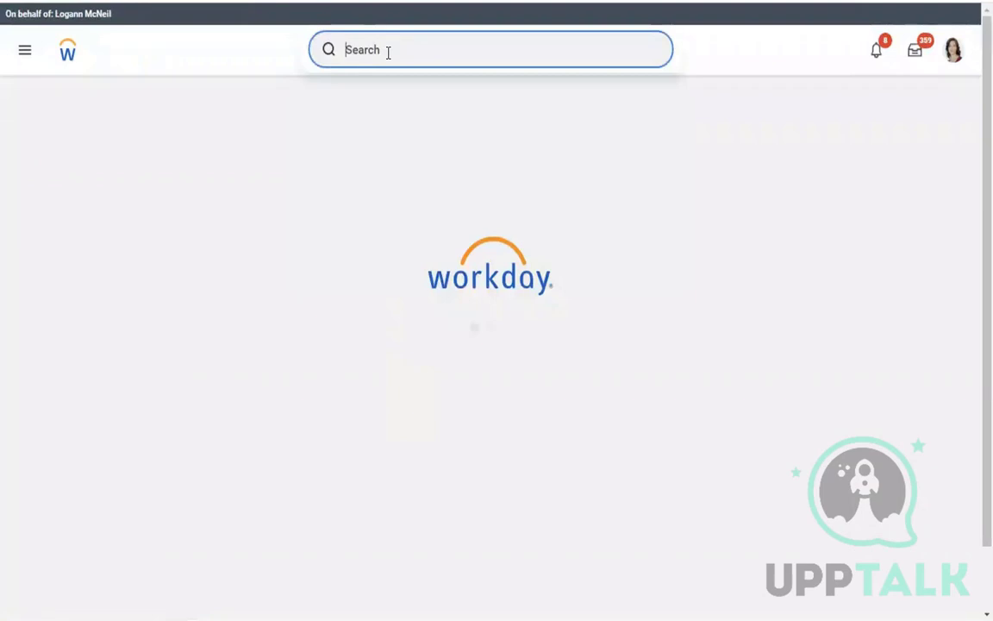
text(STEVE)
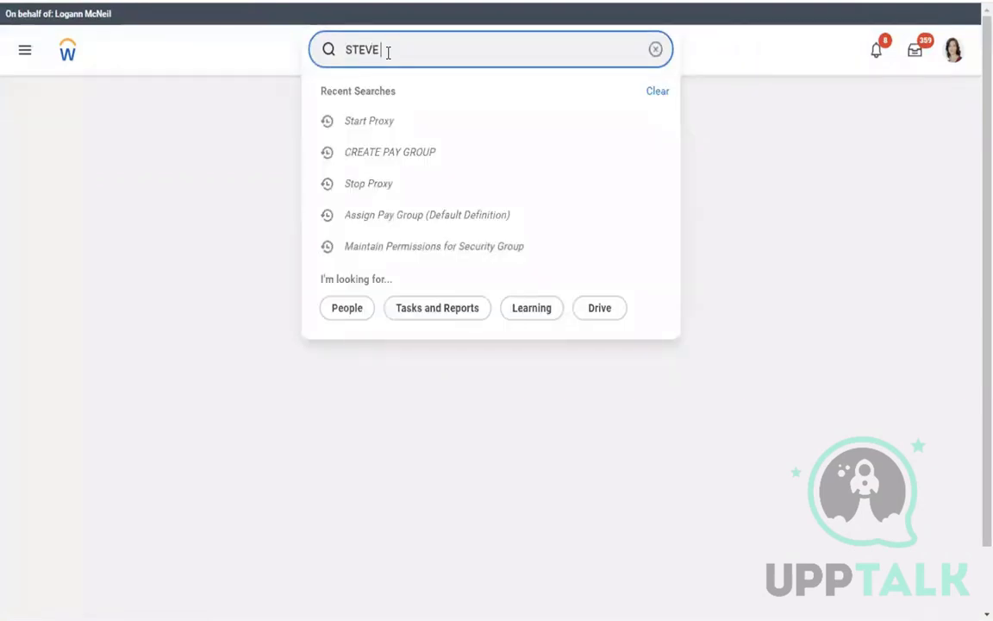
key(Return)
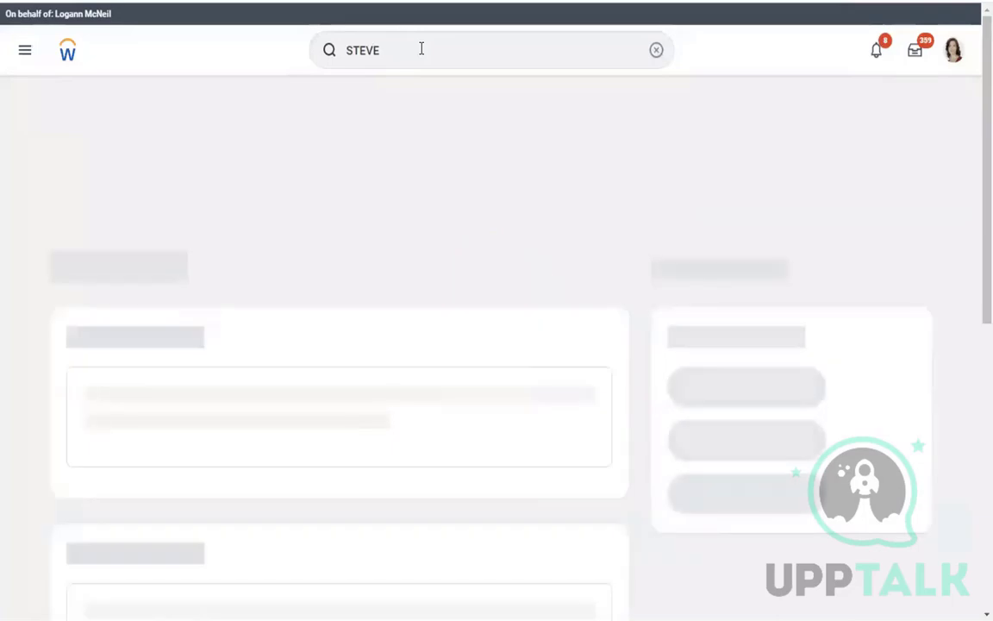
click(421, 48)
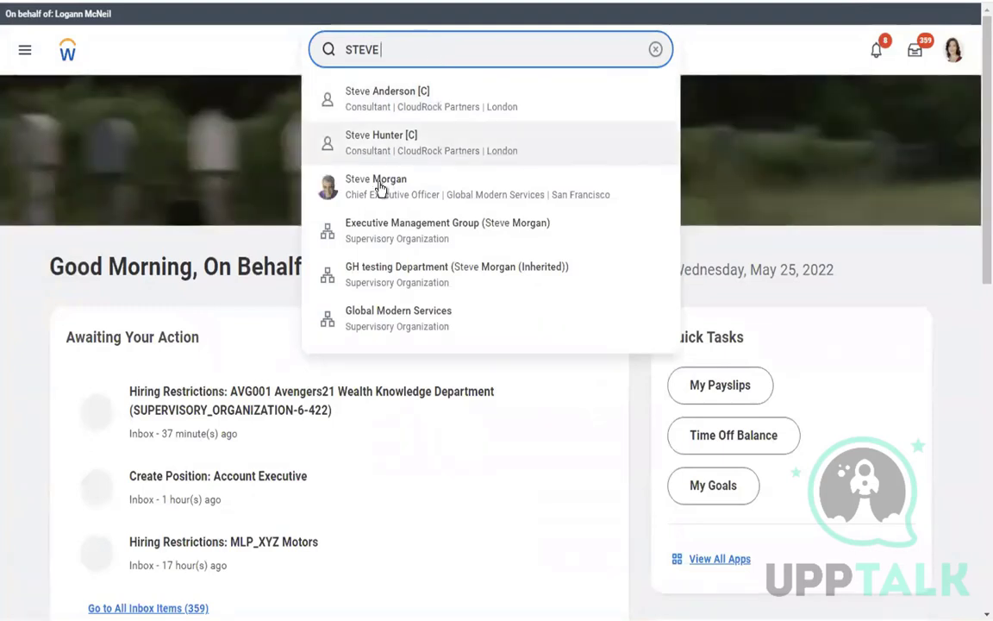
click(379, 188)
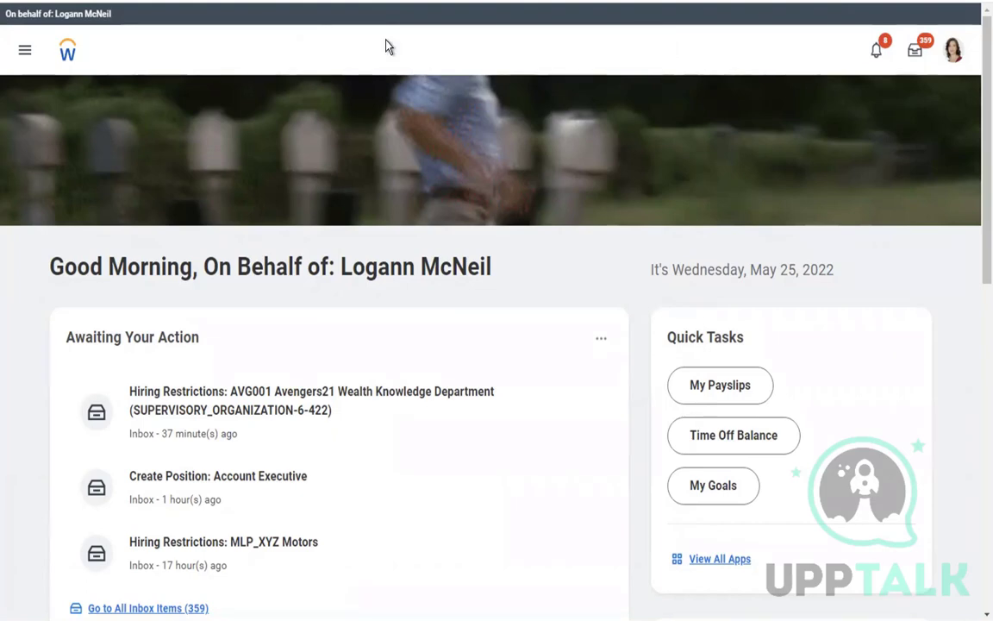
click(422, 50)
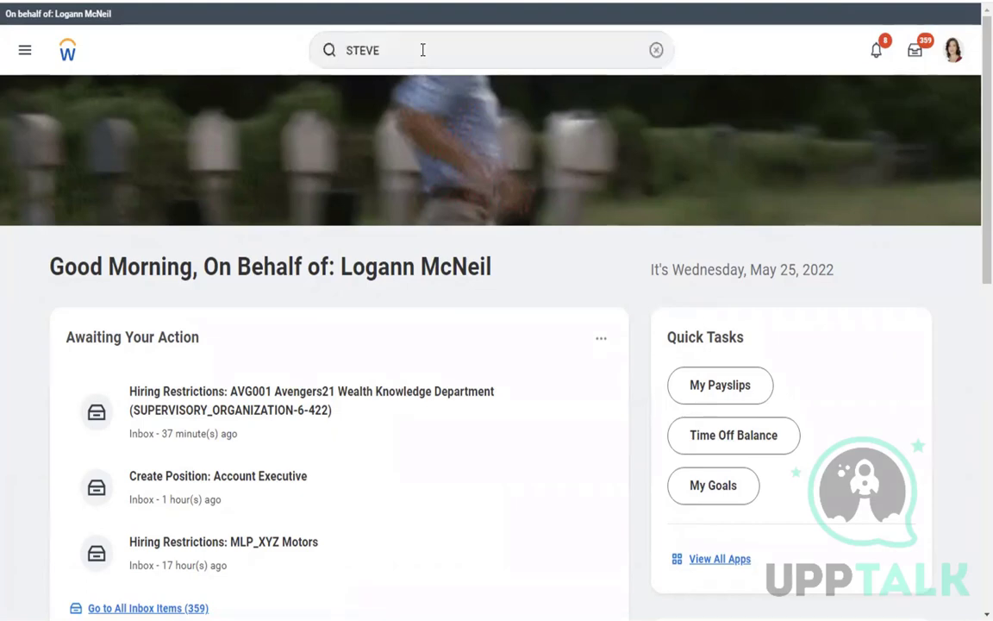
click(422, 50)
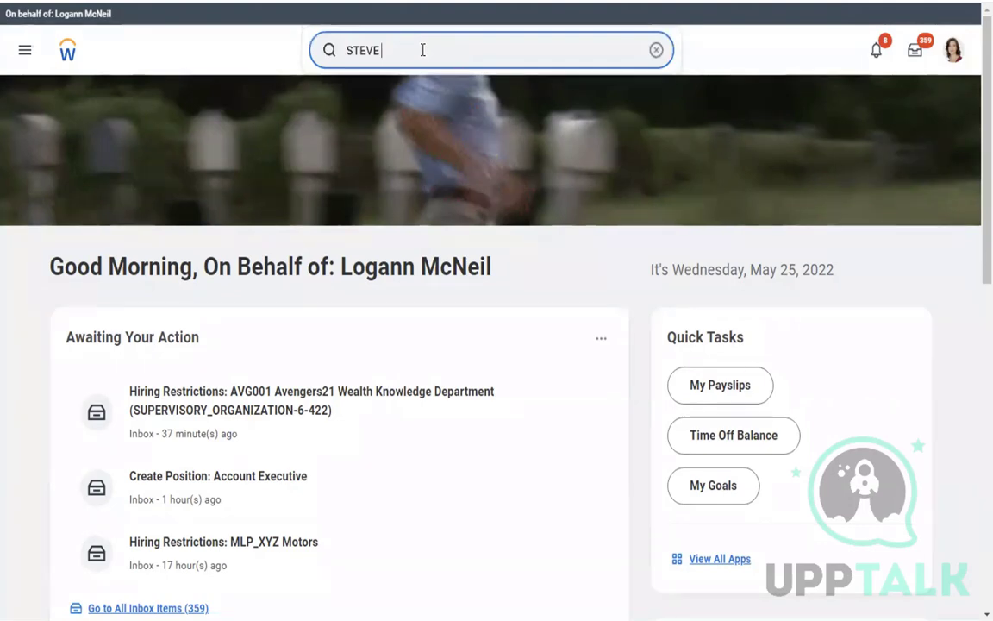
text(MORGAN)
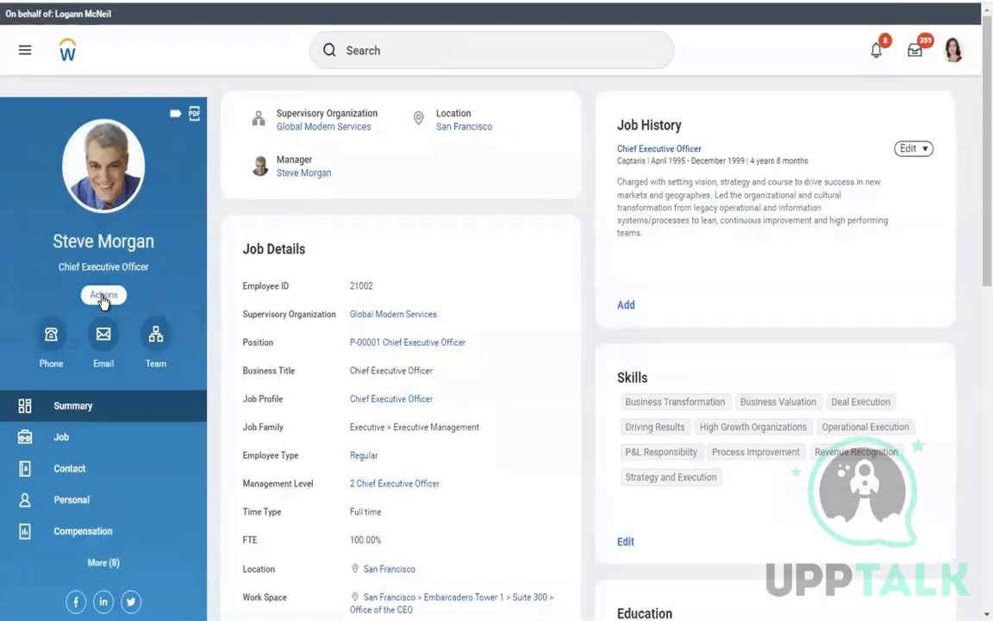
Open the Assign User-Based Security Groups for Person task from the Chief Executive Officer's security profile actions
click(104, 297)
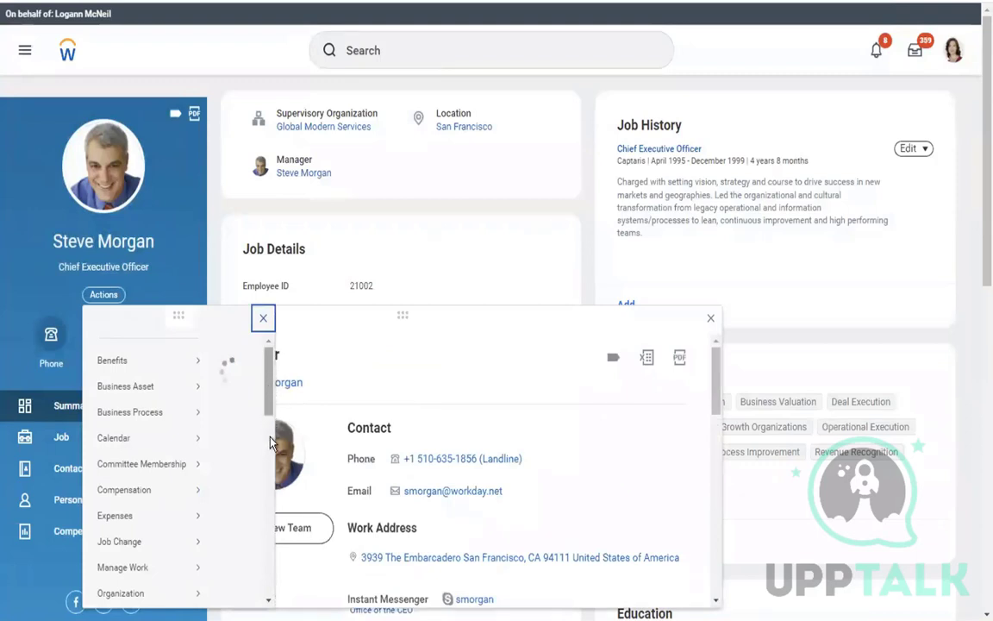
drag(270, 379, 399, 367)
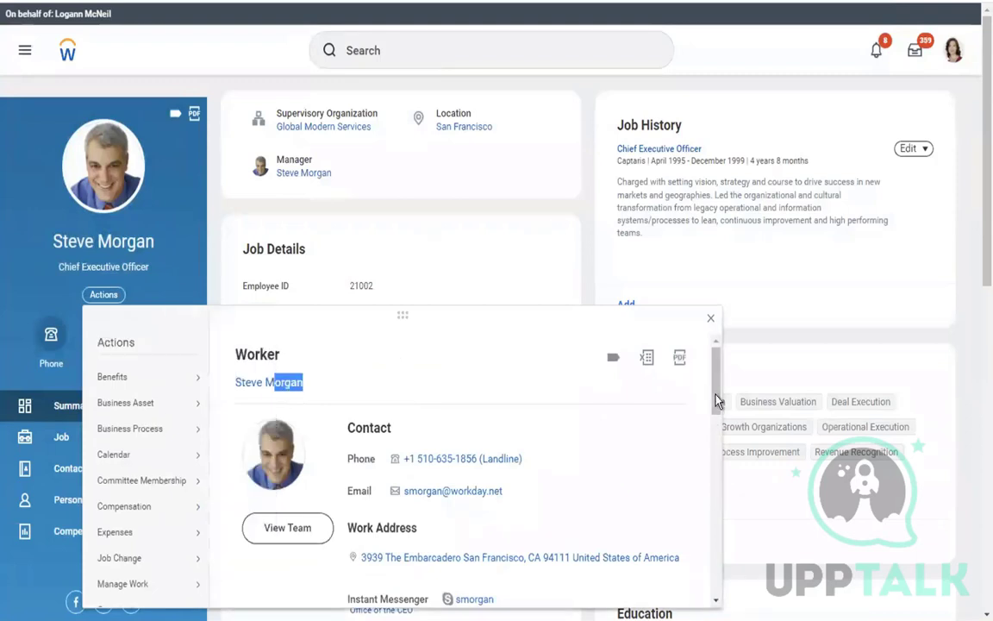
scroll(713, 490, down, 5)
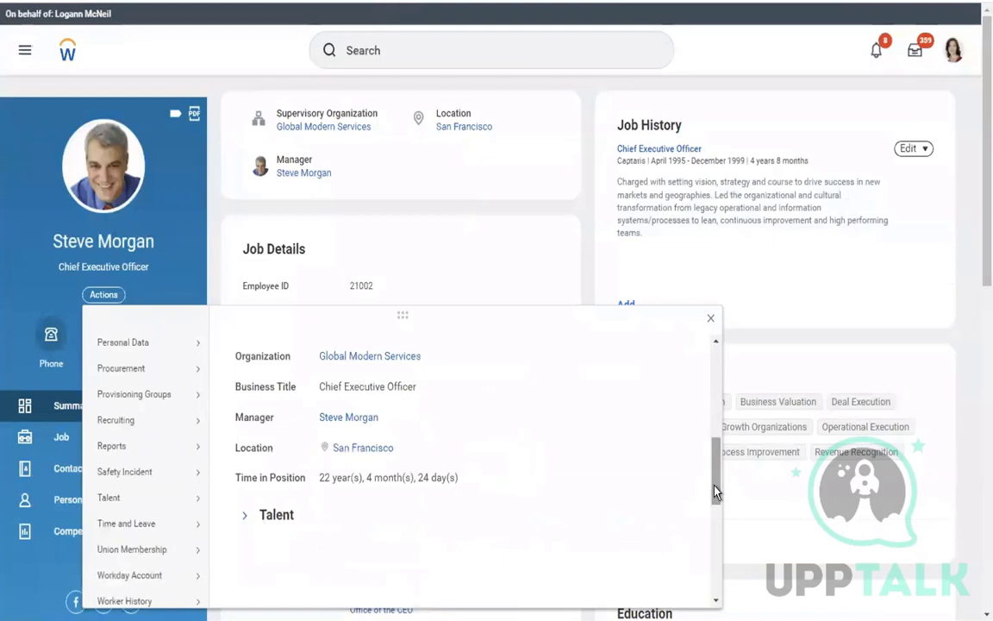
drag(713, 489, 714, 561)
click(112, 537)
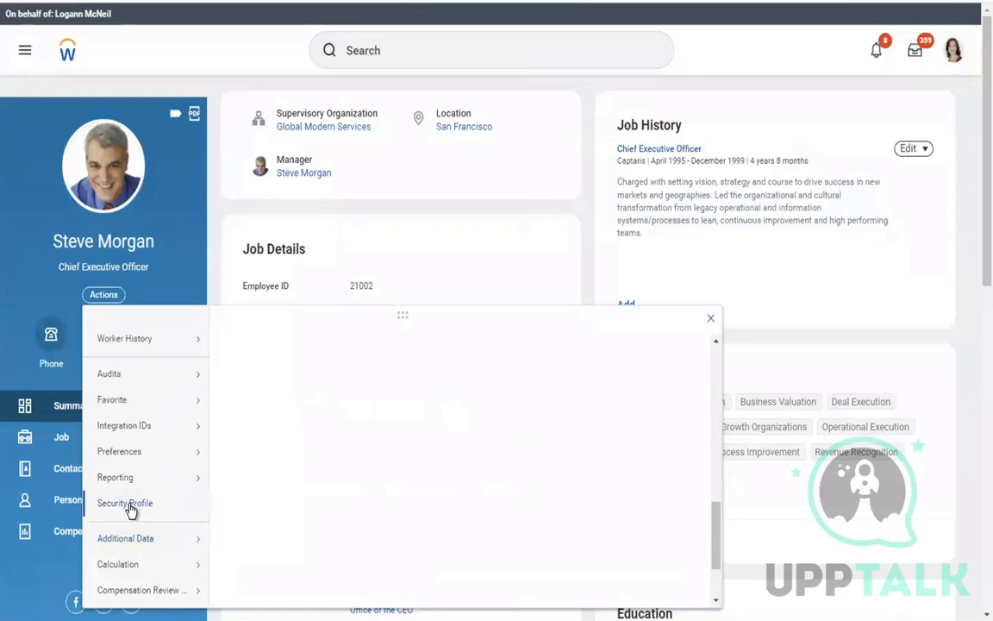
mouse_move(129, 508)
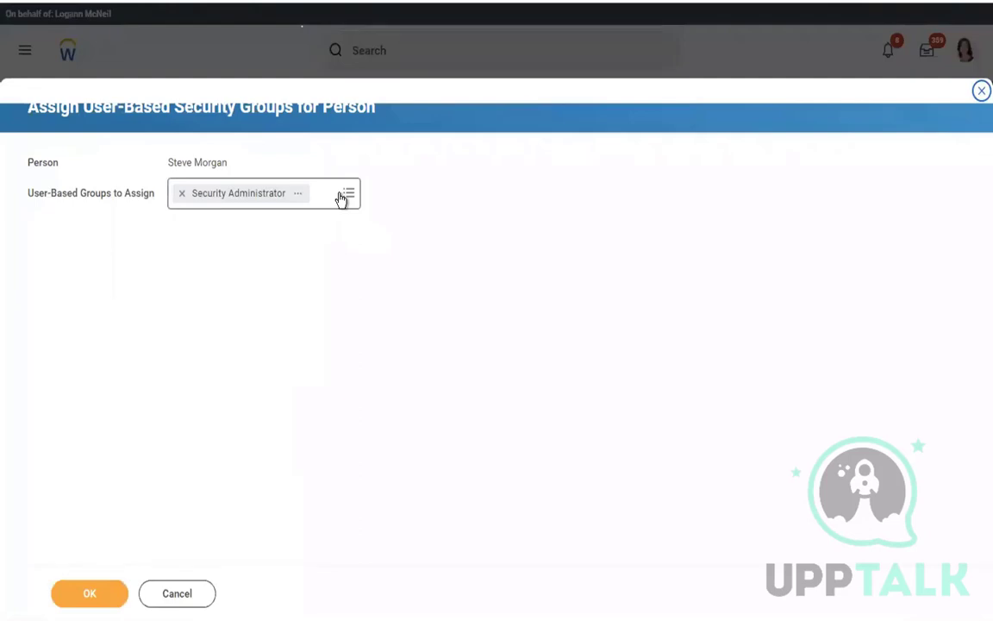
Find the user-based groups matching "PAYROLL ADMIN", add Payroll Administrator to the Chief Executive Officer's assigned groups and save the assignment
click(343, 196)
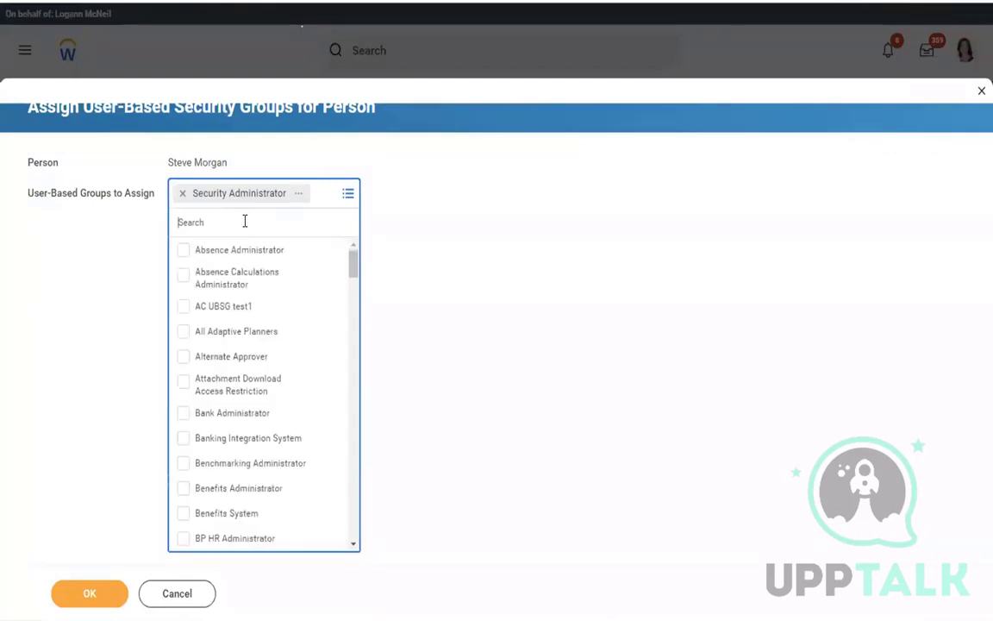
text(PAYROLL ADMIN)
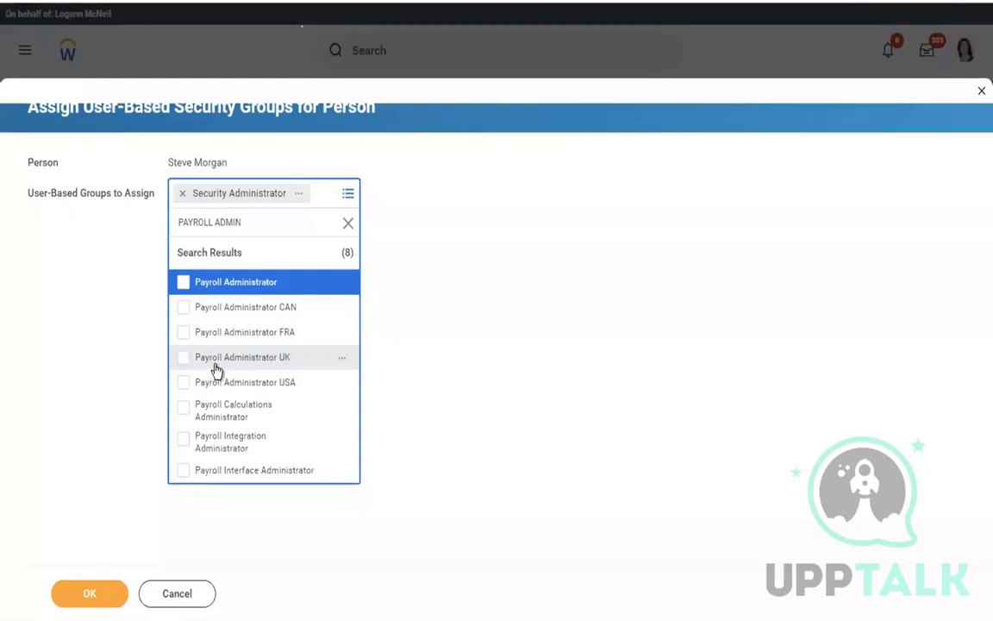
click(184, 287)
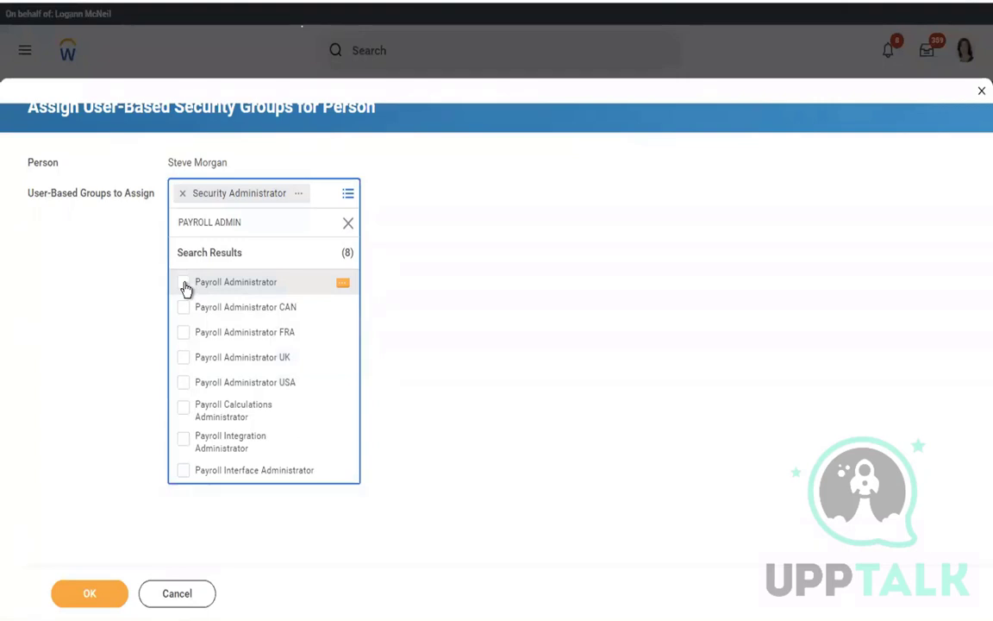
click(184, 287)
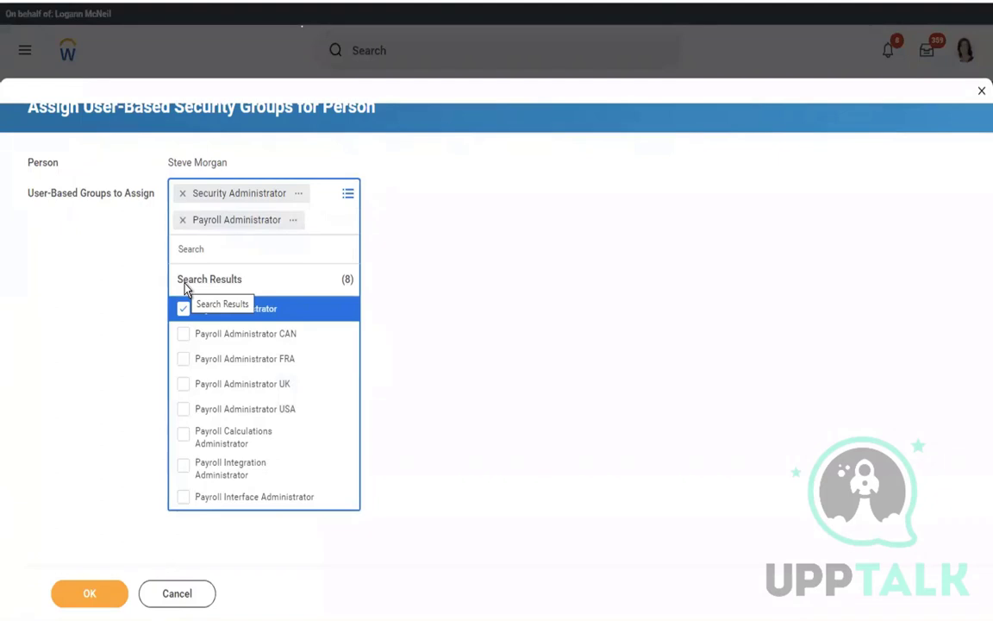
click(86, 593)
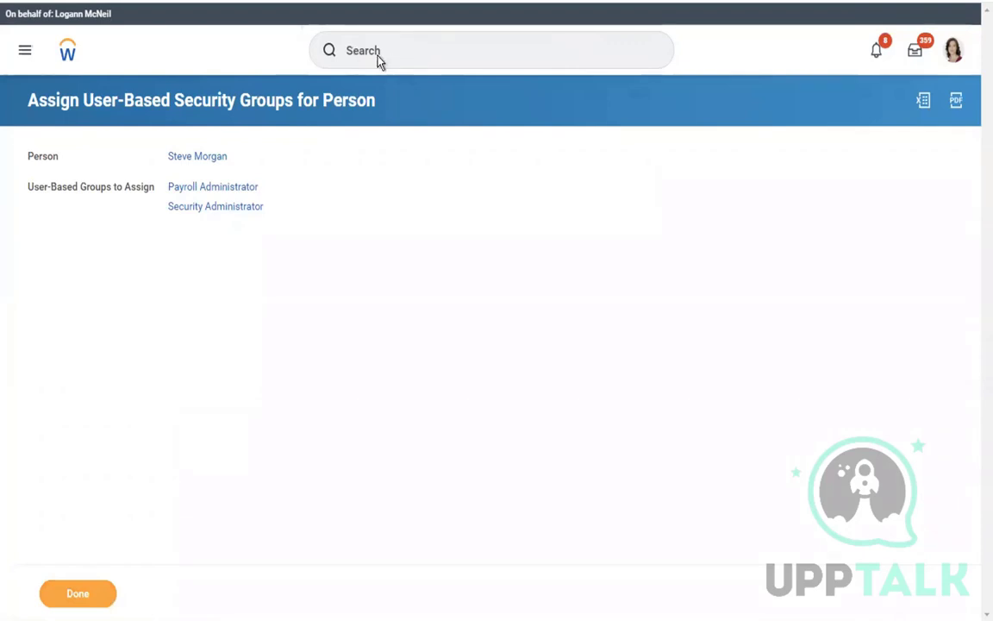
Find the Stop Proxy task, end the current proxy session and close the completed group assignment
click(412, 52)
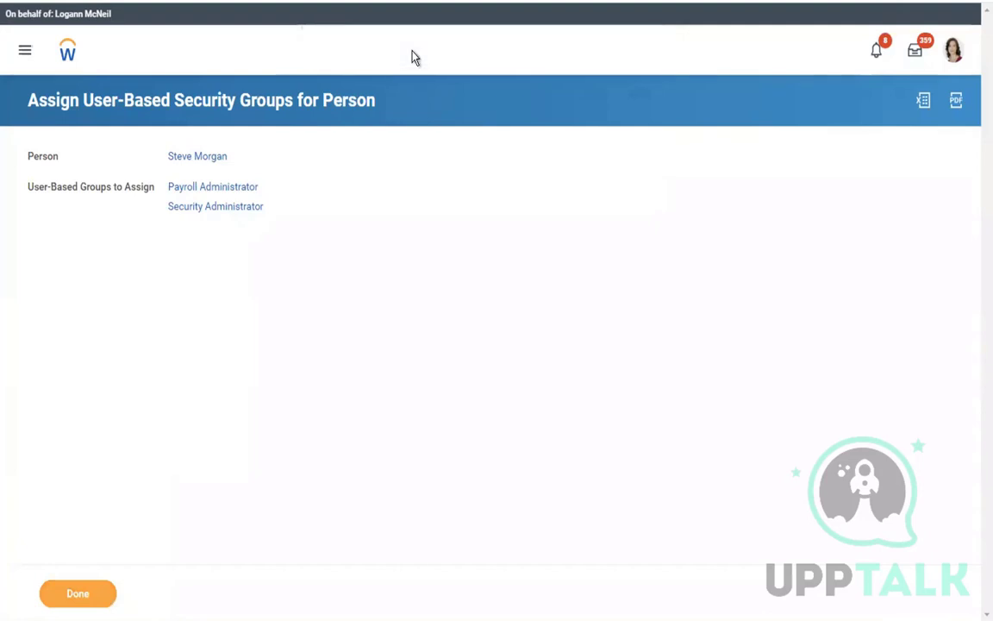
click(351, 52)
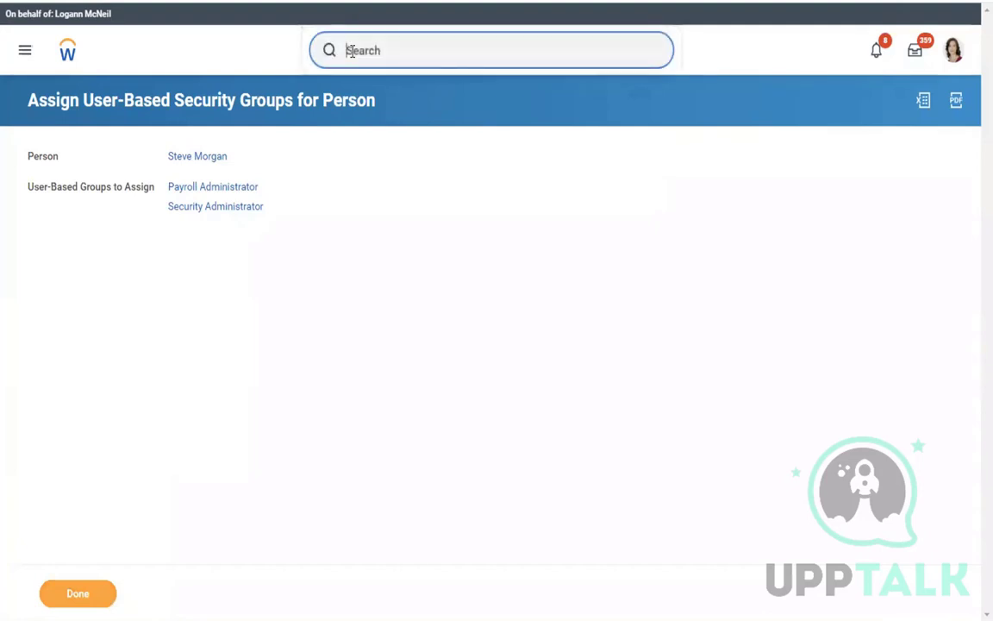
text(STOP P)
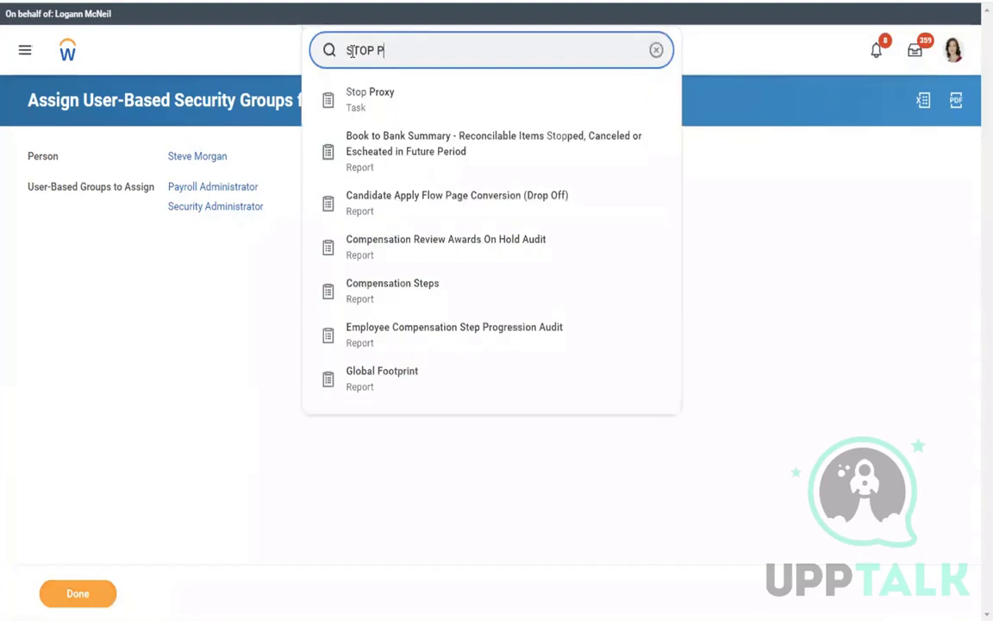
text(ROXY)
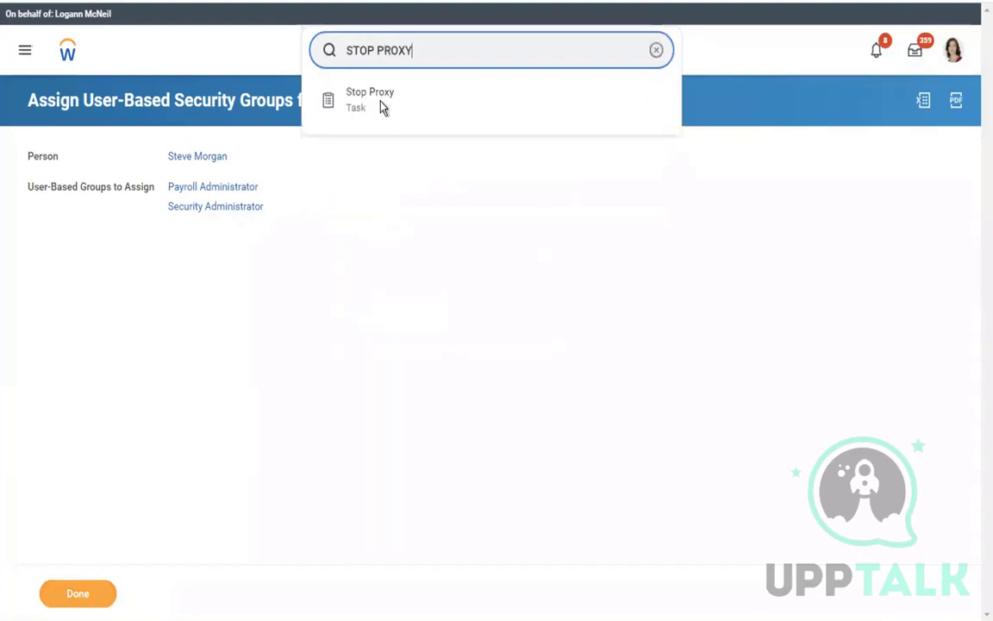
double_click(381, 102)
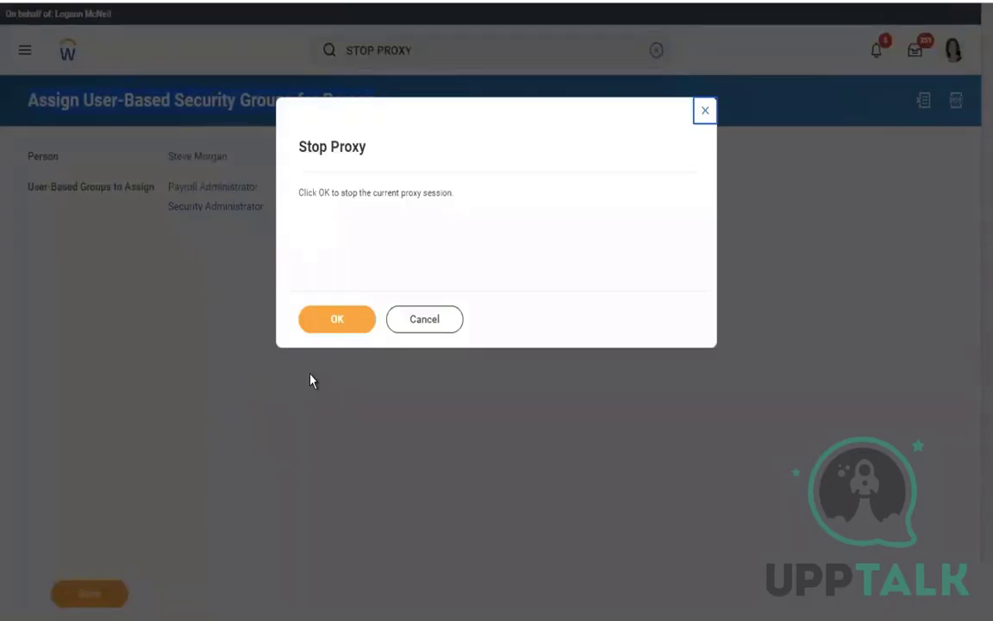
click(319, 324)
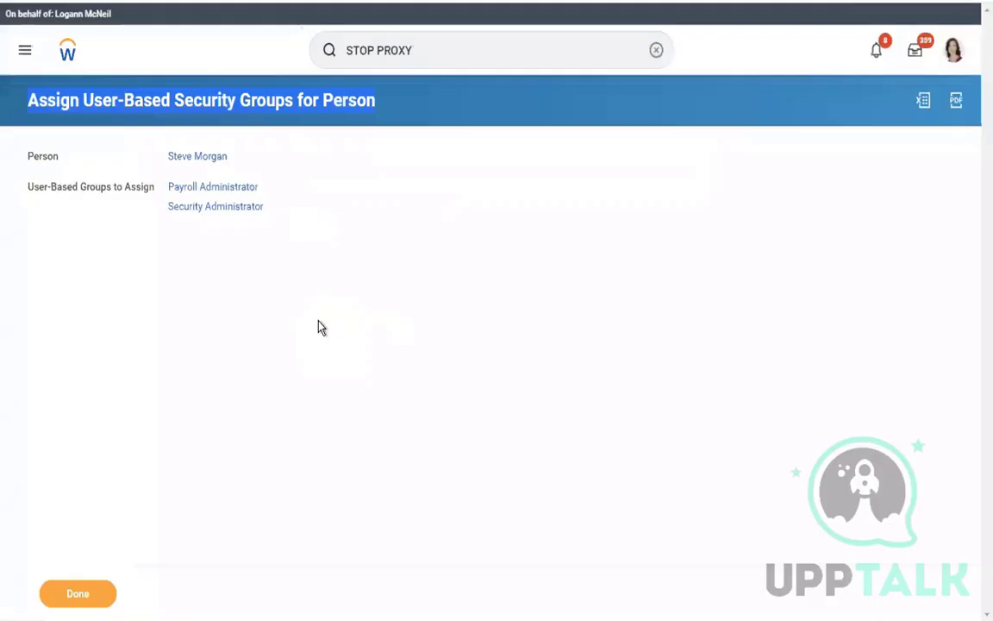
click(76, 591)
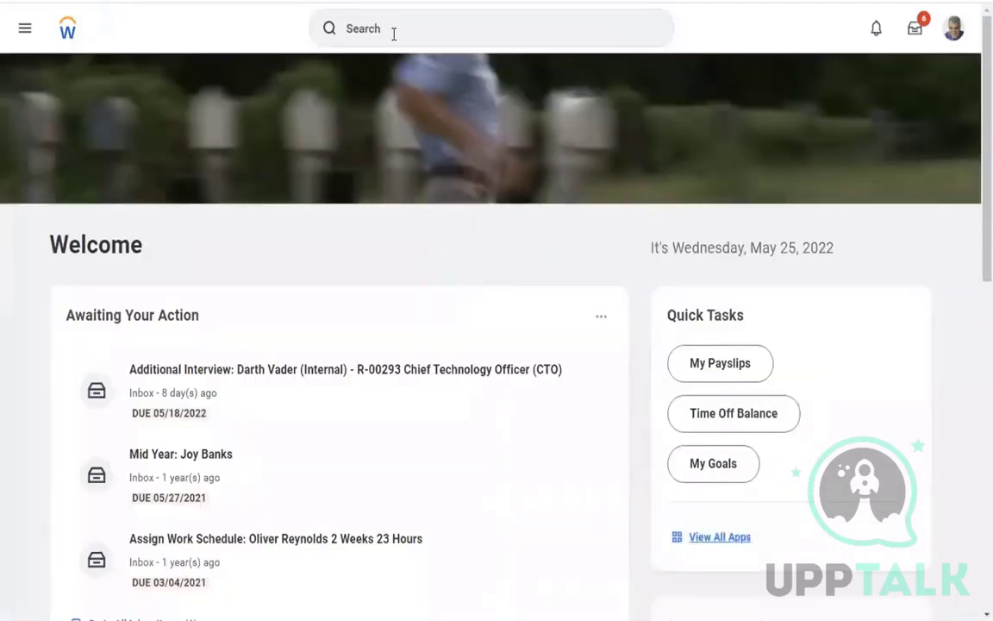
Search for "CREATE PAY GROUP" from the original account to check its access to the task
click(393, 33)
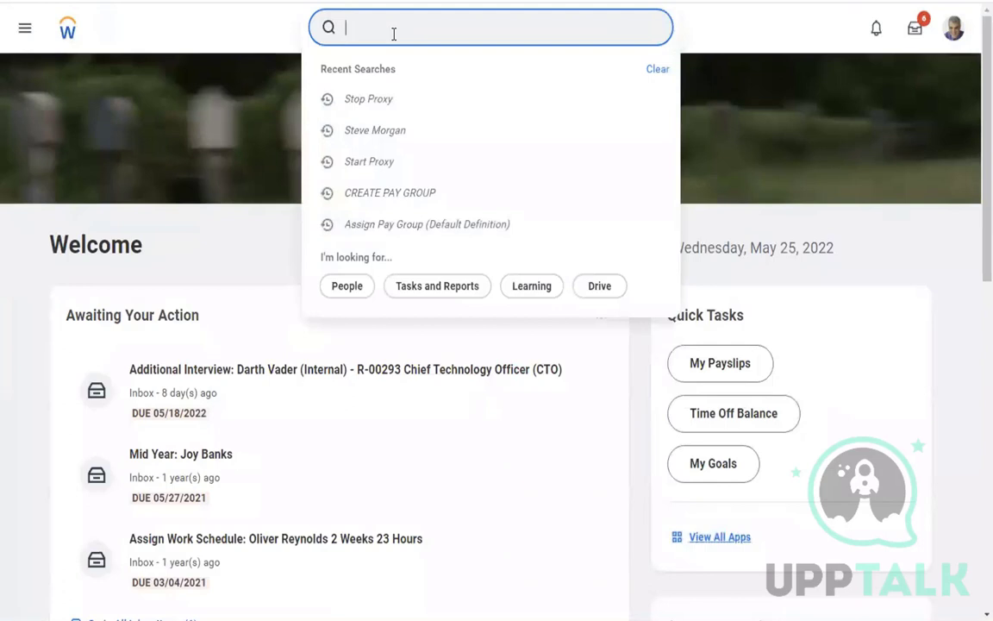
text(CREATE)
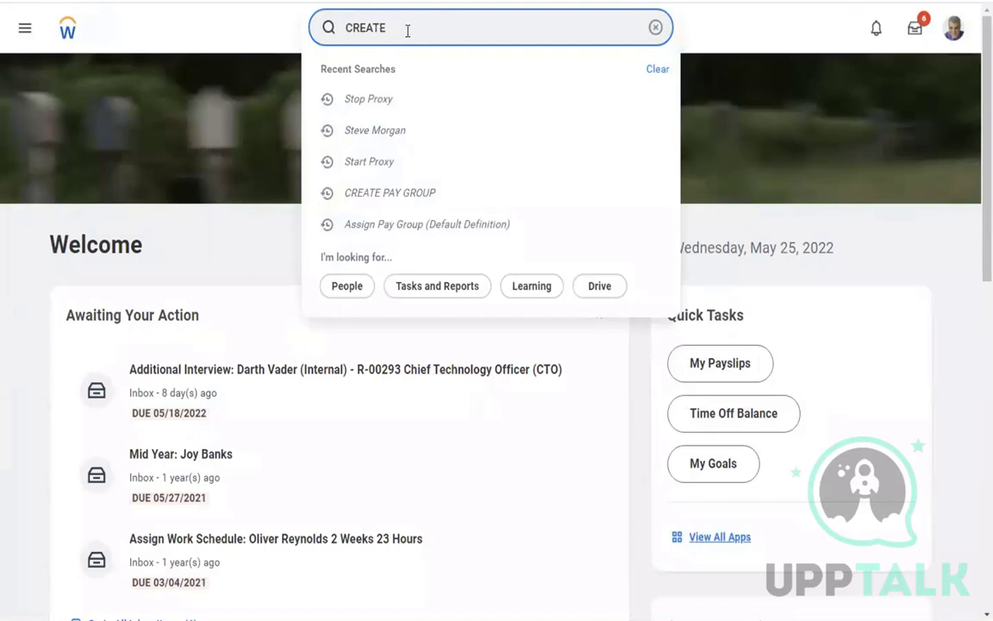
text( PAYGROUP)
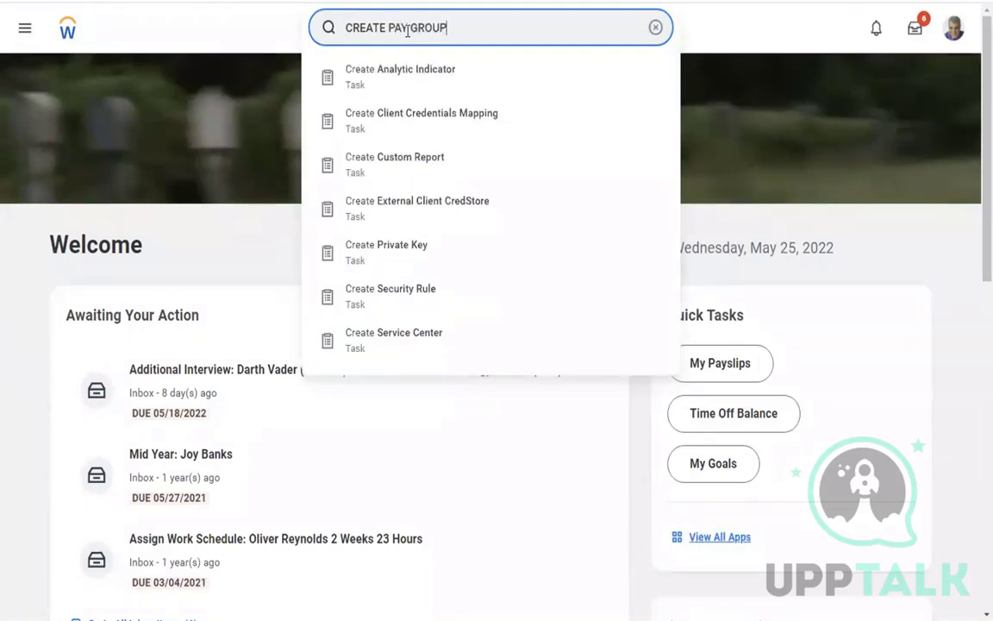
click(408, 31)
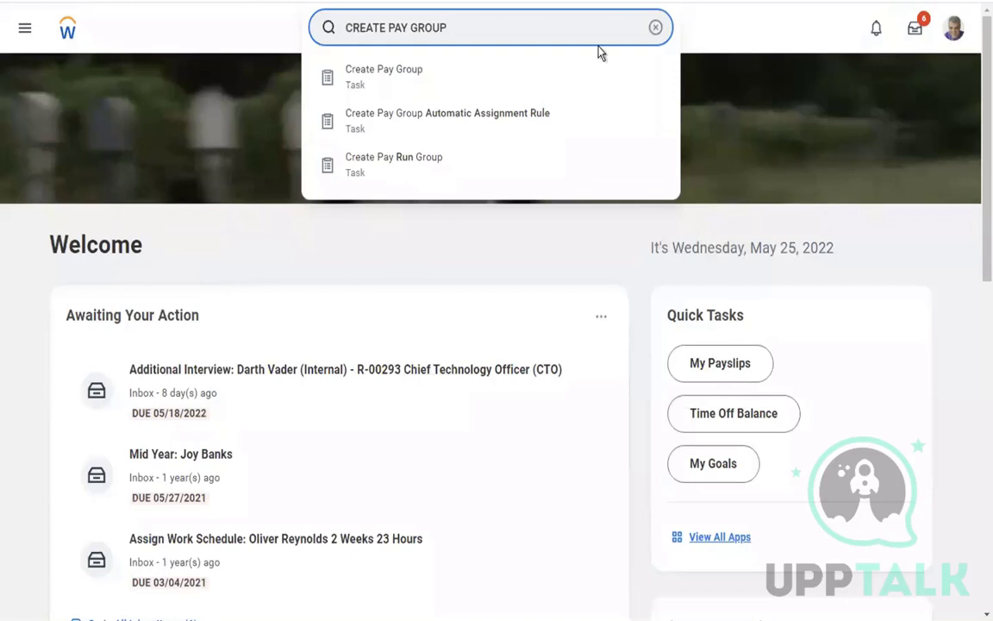
Search for "BP:REQUEST ONE TIME PAY" from the original account to check its access to the business process
click(653, 33)
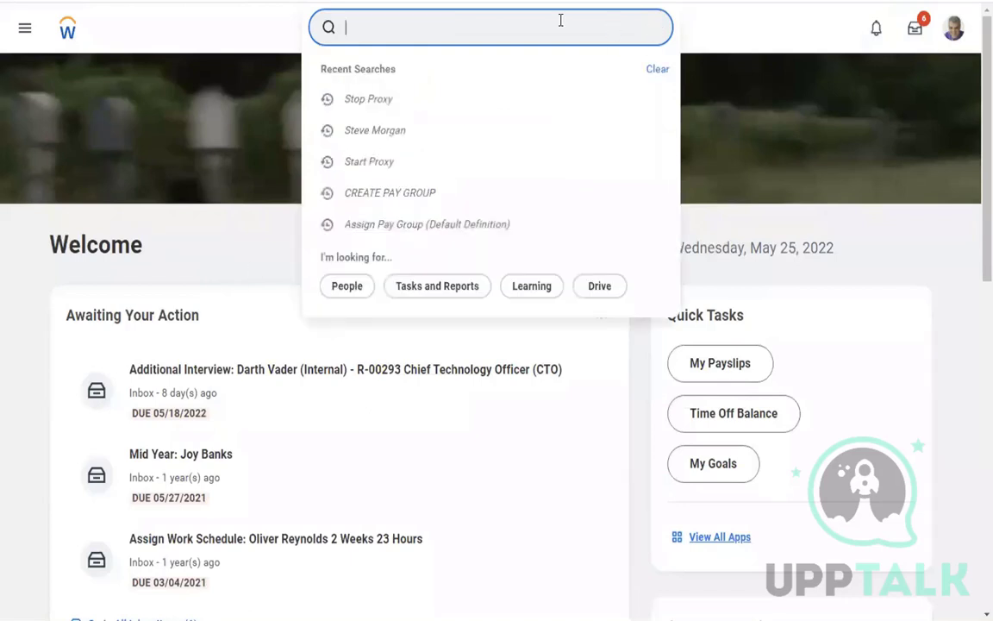
text(BP:REQUEST )
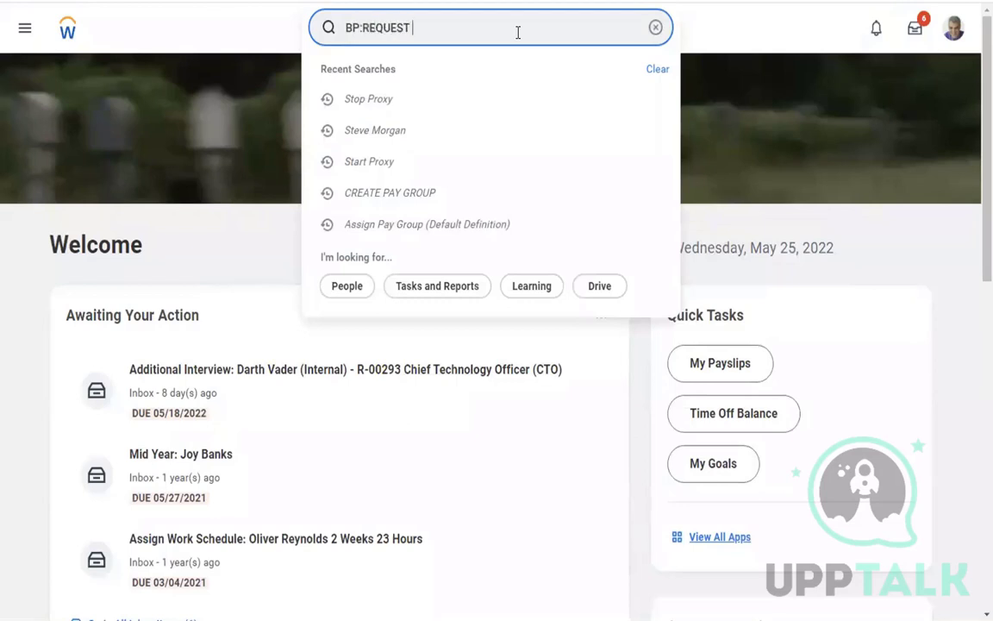
text(ONE TIME PAY)
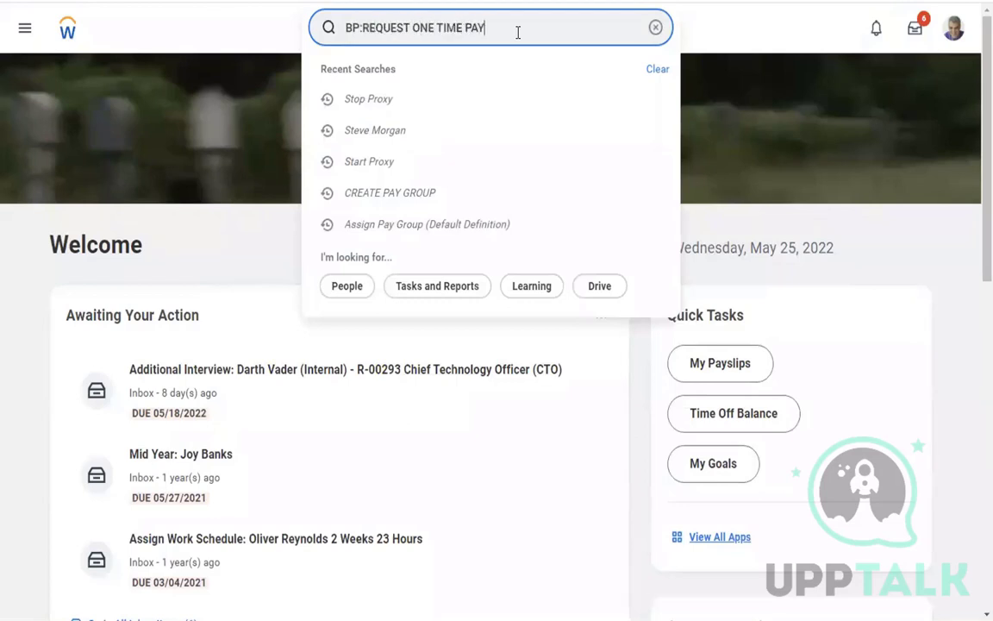
key(Return)
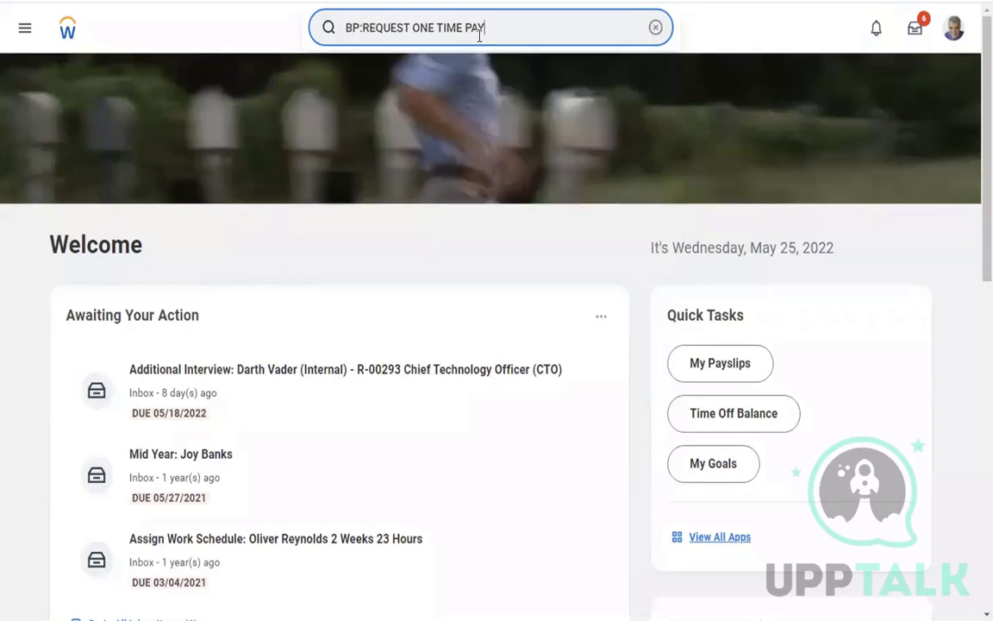
Find and open the Start Proxy task to choose the user to act as
click(656, 29)
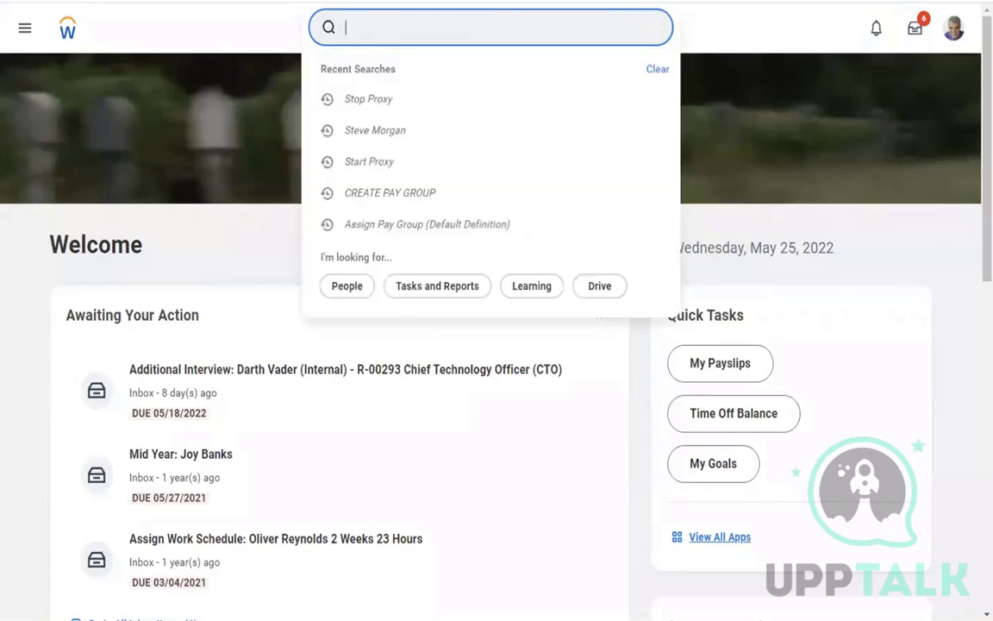
text(START PROXY)
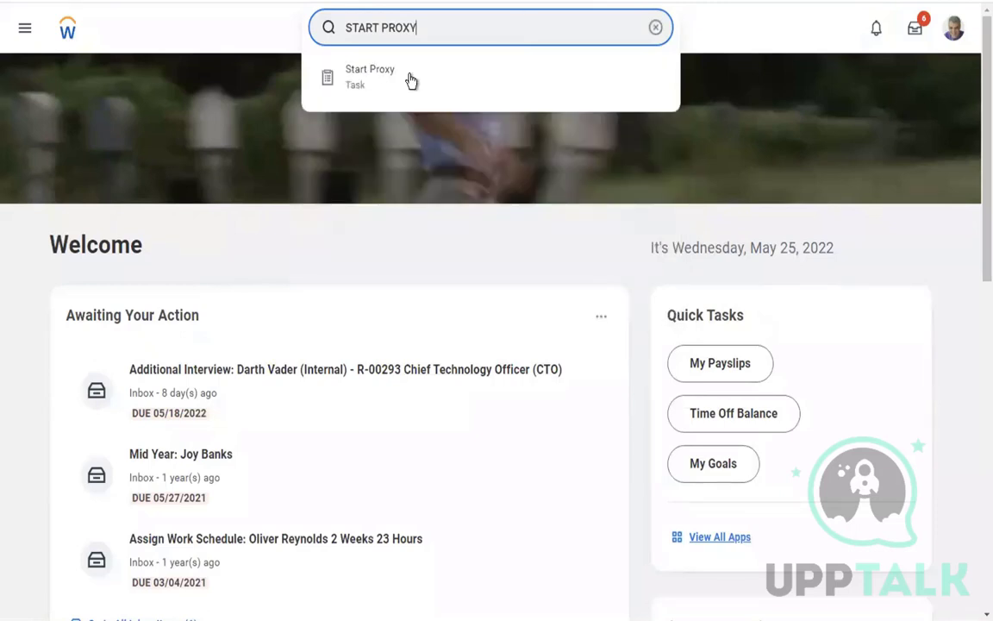
click(411, 80)
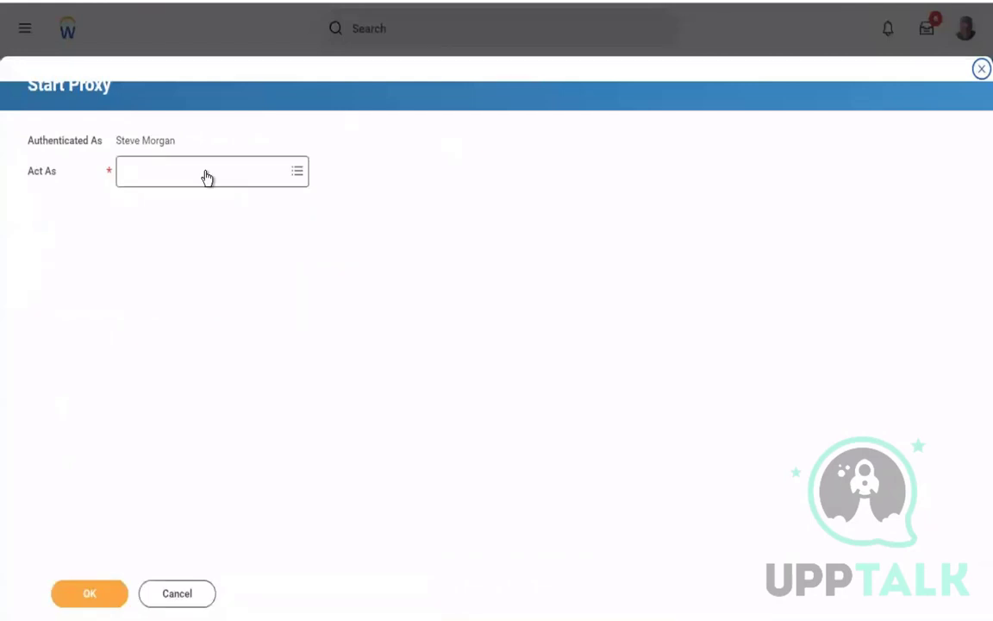
click(163, 171)
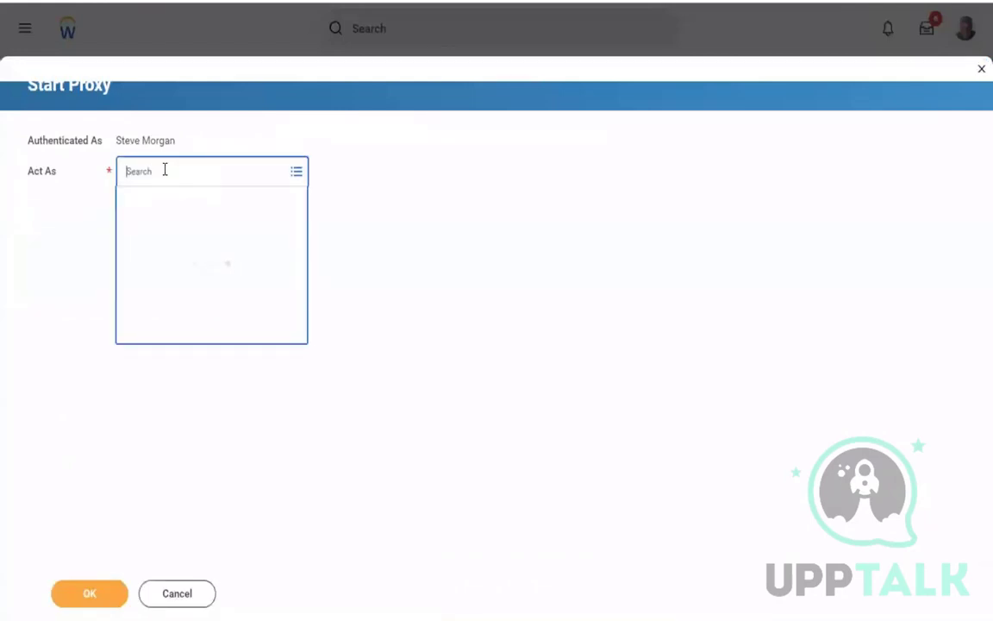
text(LOGANLOGAN MO)
key(Return)
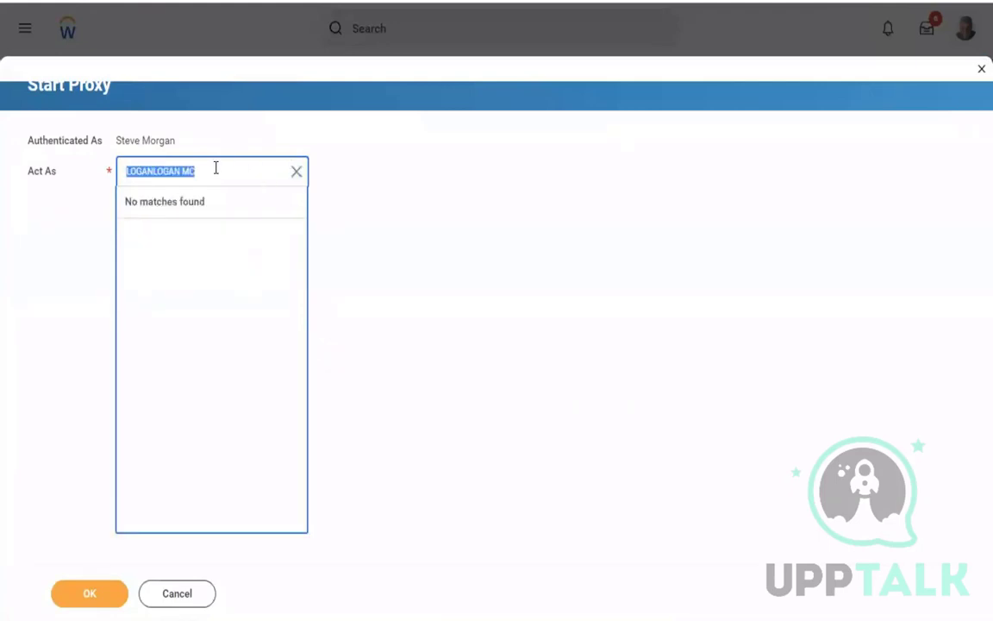
click(215, 168)
text(LOGAN)
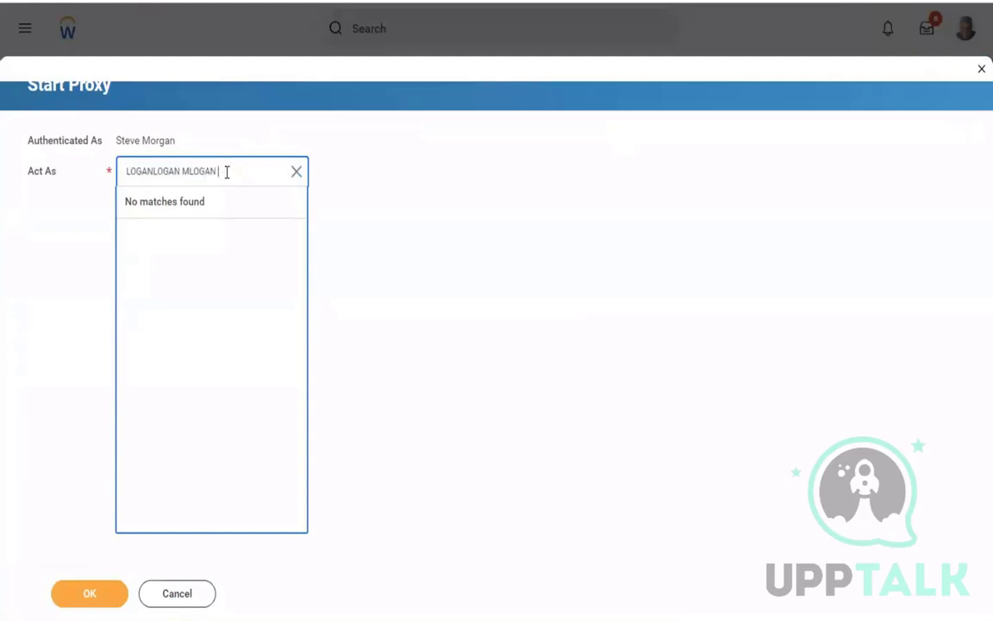
key(ctrl+a)
key(BackSpace)
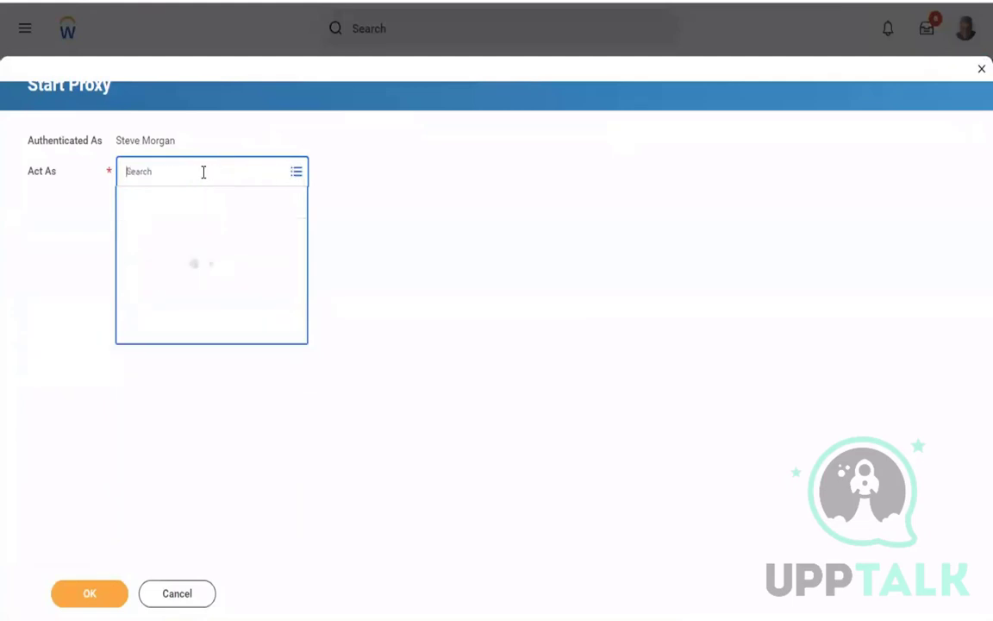
Enter the proxy user's name as the Act As person and start the proxy session
text(LOGA)
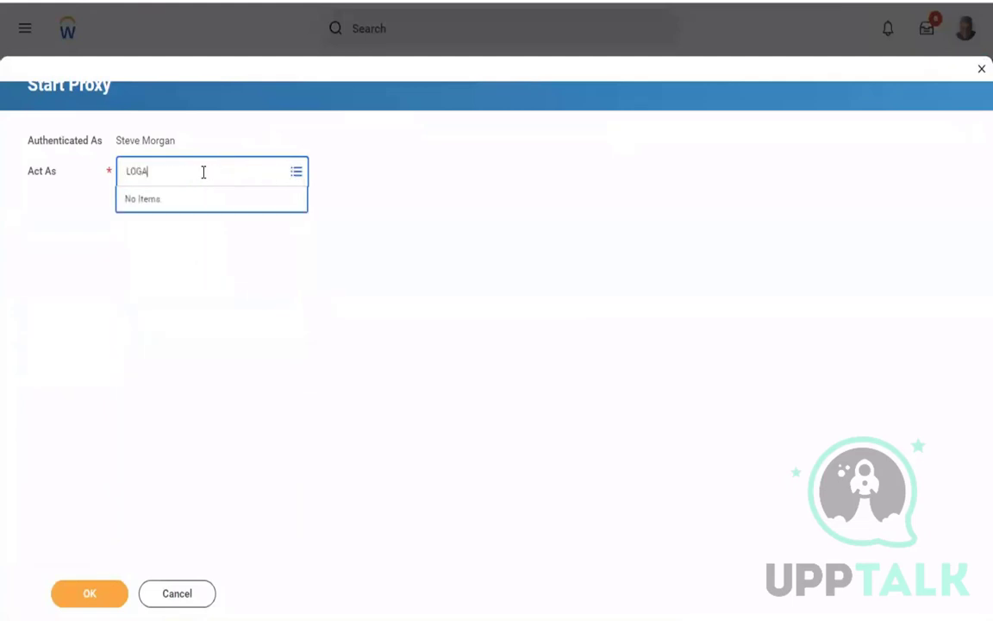
text(N MC)
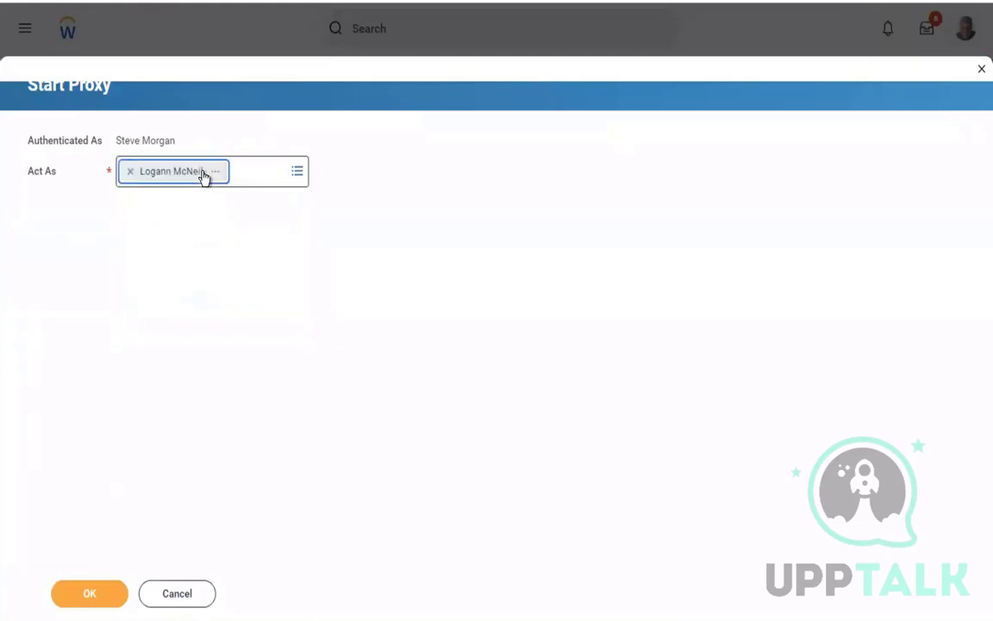
click(356, 386)
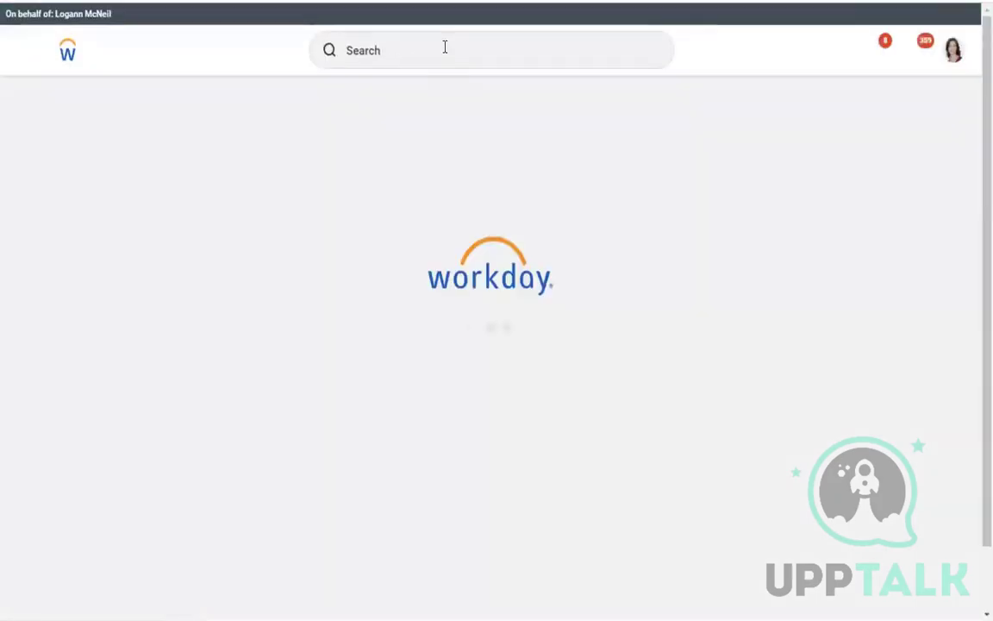
Search for "BP:REQUEST ONE TIME PAY" as the proxied user and open the Request One-Time Payment (Default Definition) business process
click(367, 50)
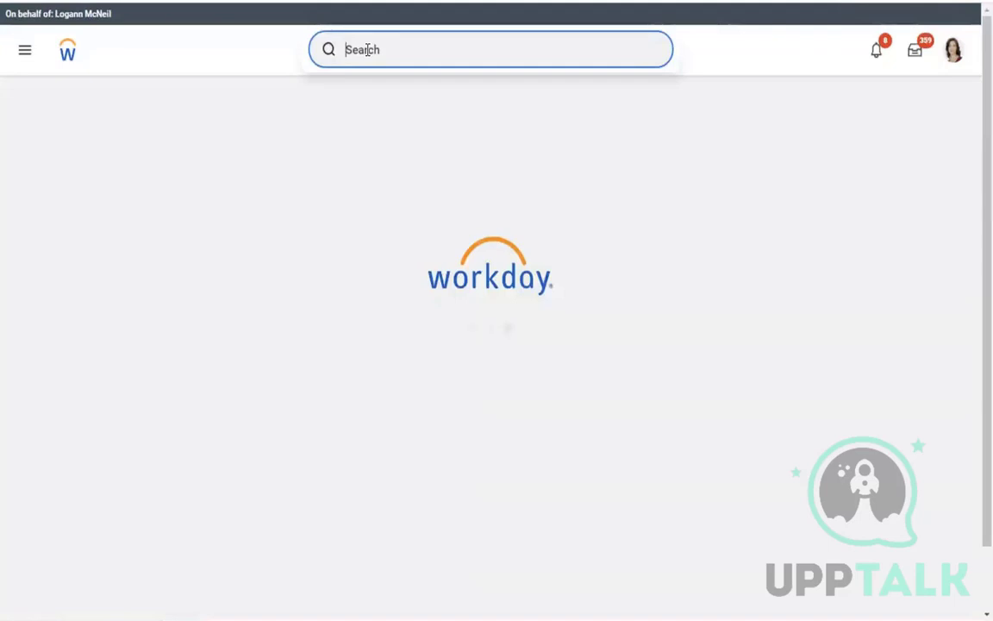
text(BP:)
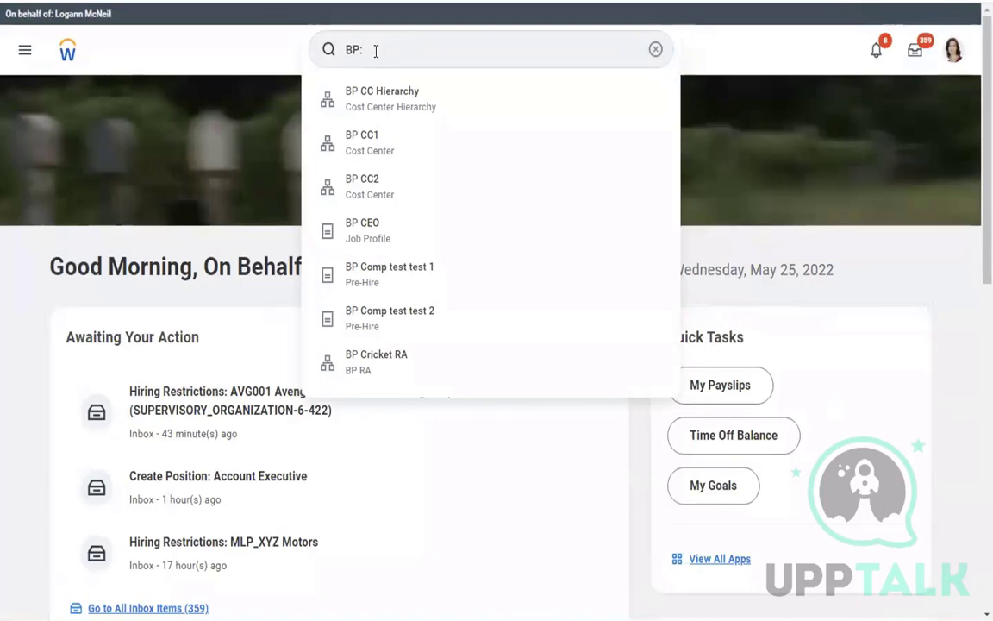
scroll(374, 58, down, 10)
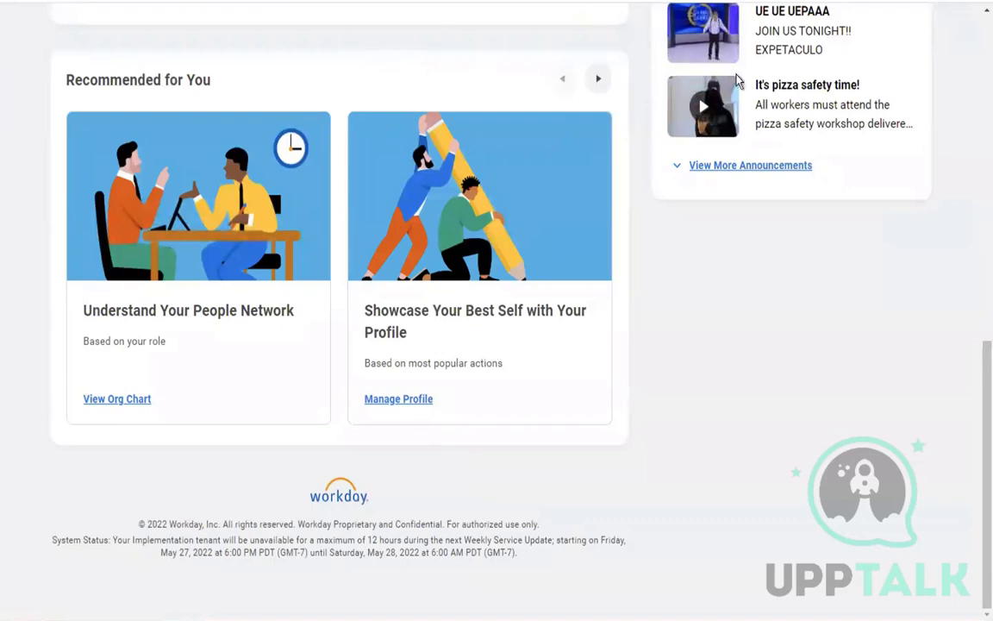
scroll(975, 259, up, 10)
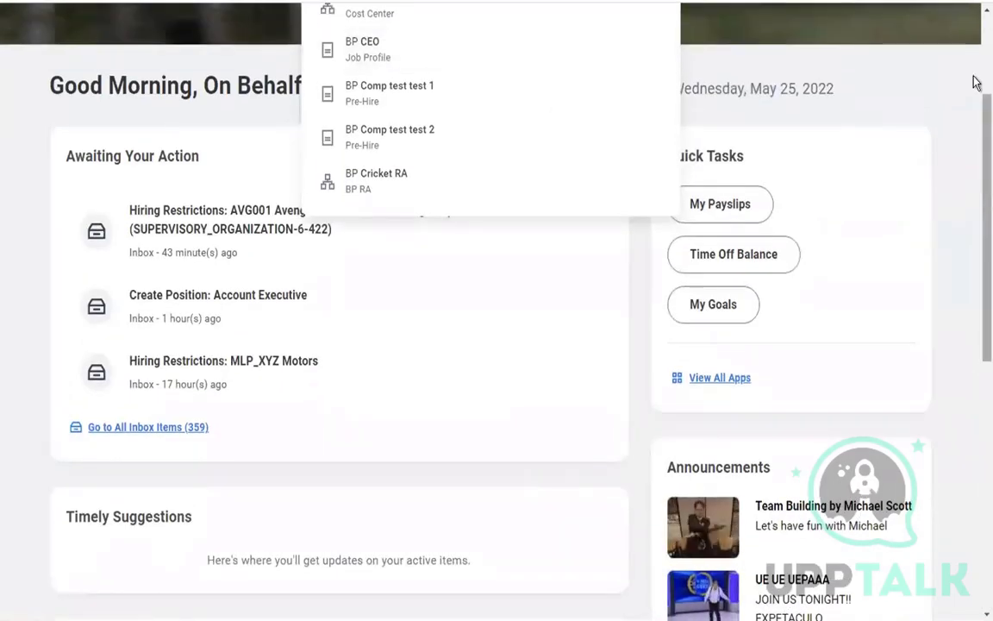
scroll(974, 87, up, 3)
click(388, 49)
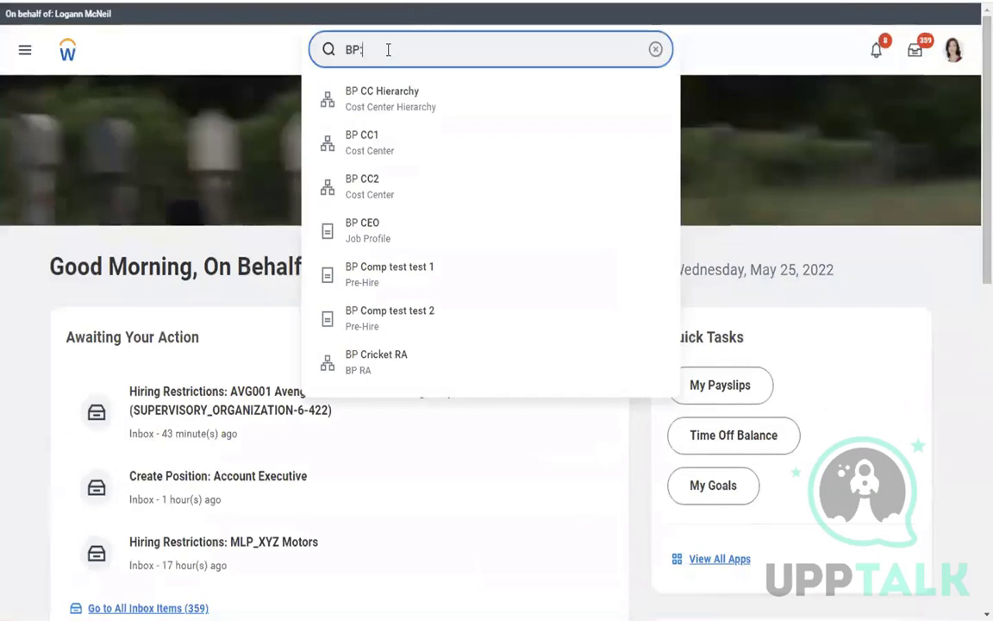
text(REQUES)
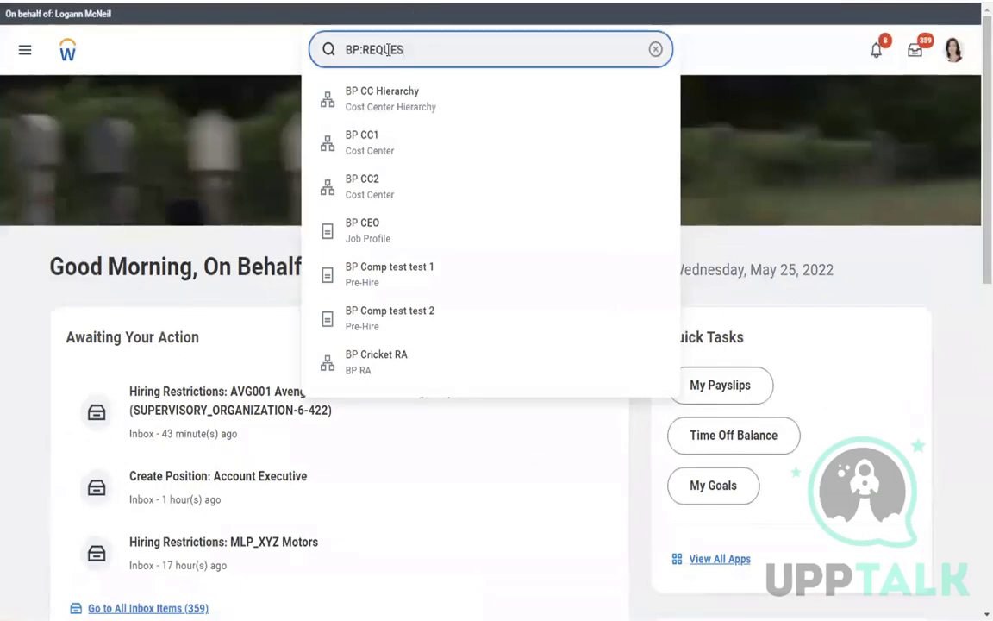
text(T ONE TIME PAY)
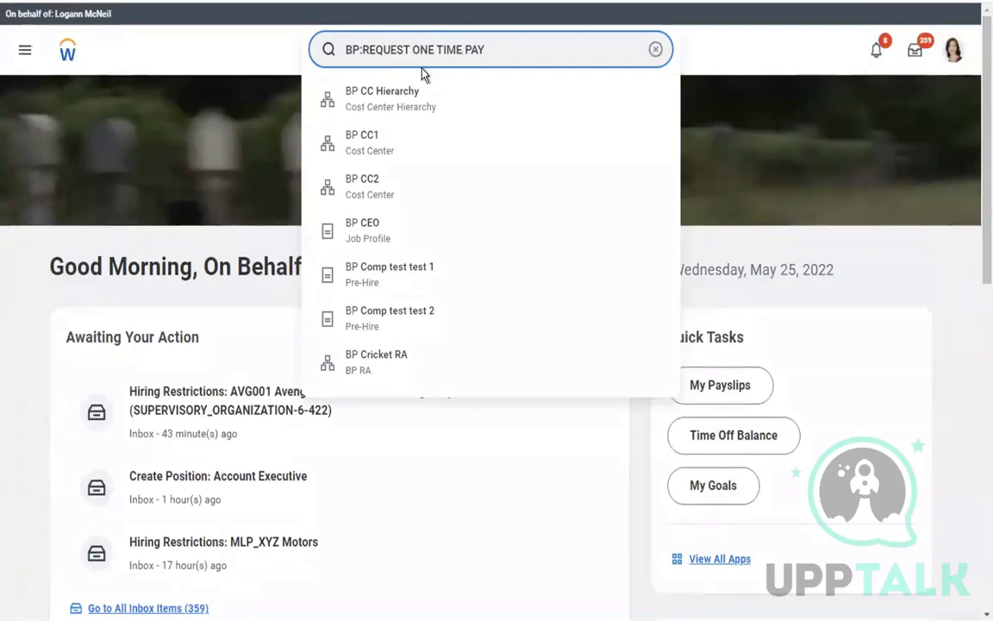
click(424, 110)
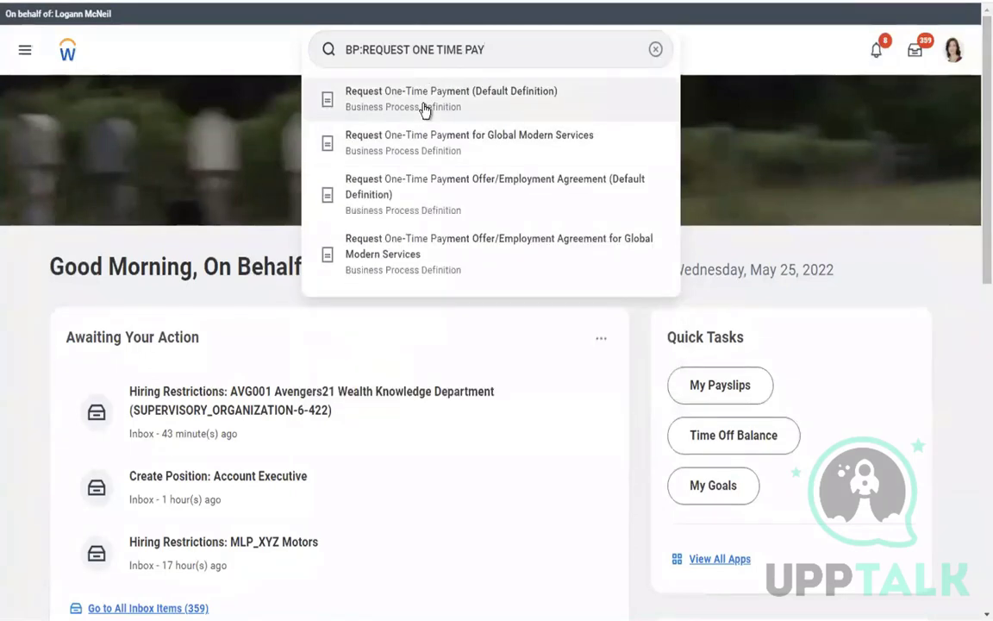
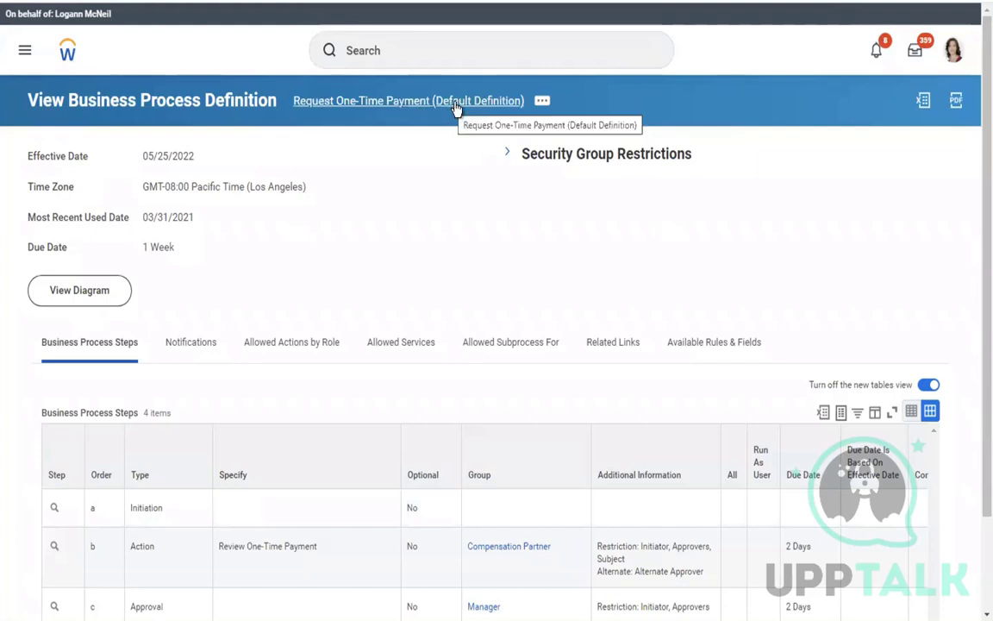
Run a full search for business process definitions matching "BP:REQUEST ONE TIME"
click(381, 49)
text(BP:)
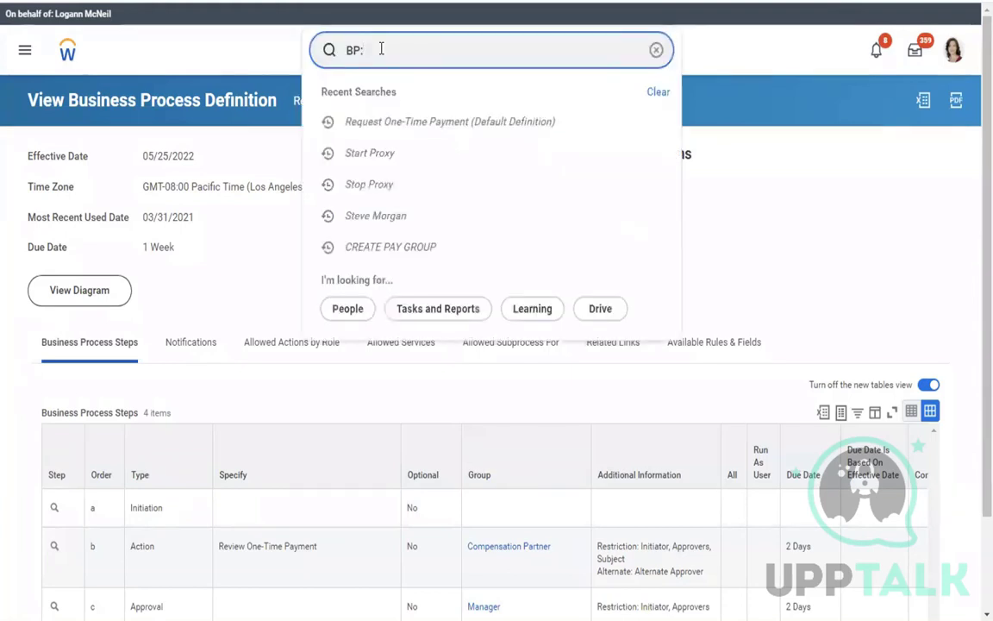
text(REQUEST)
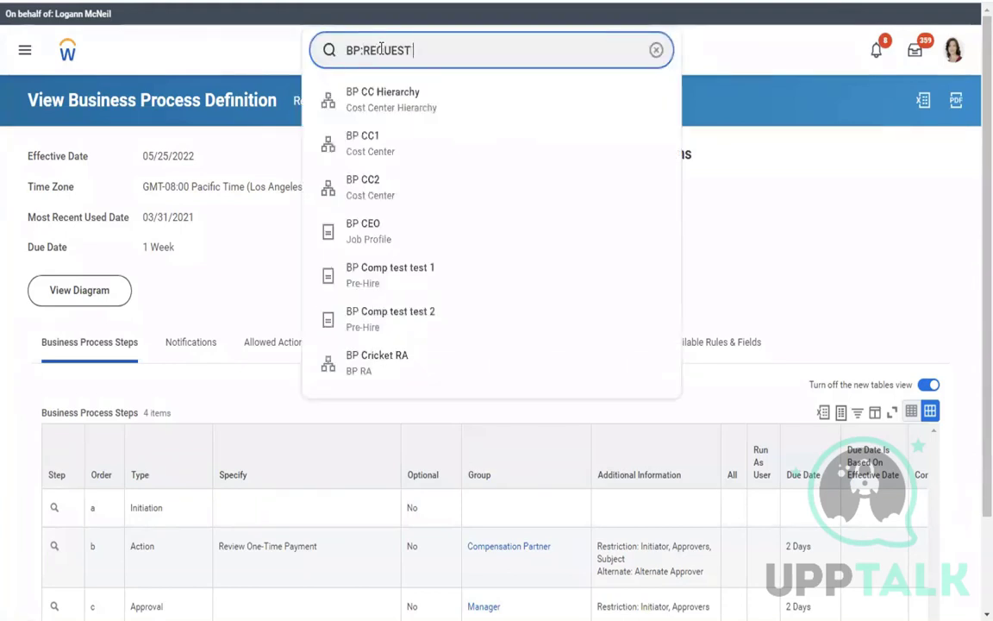
text( ONE TIME)
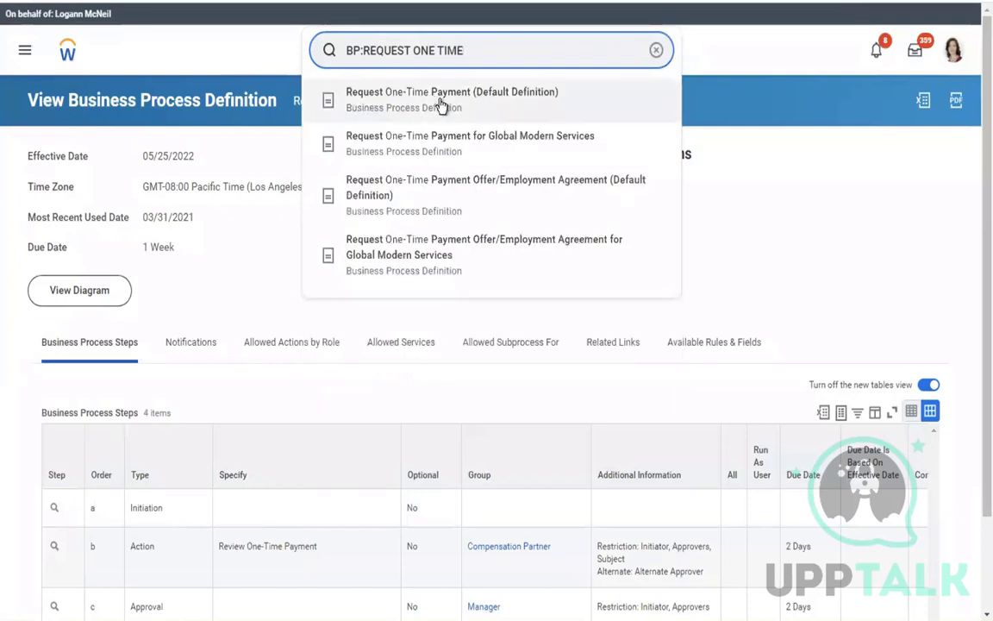
key(Escape)
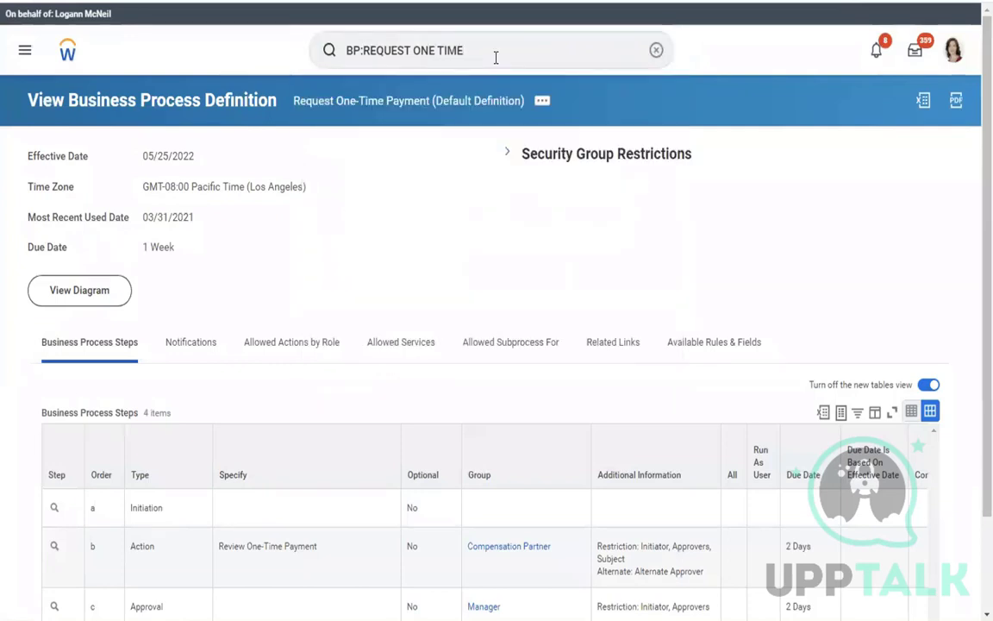
key(Return)
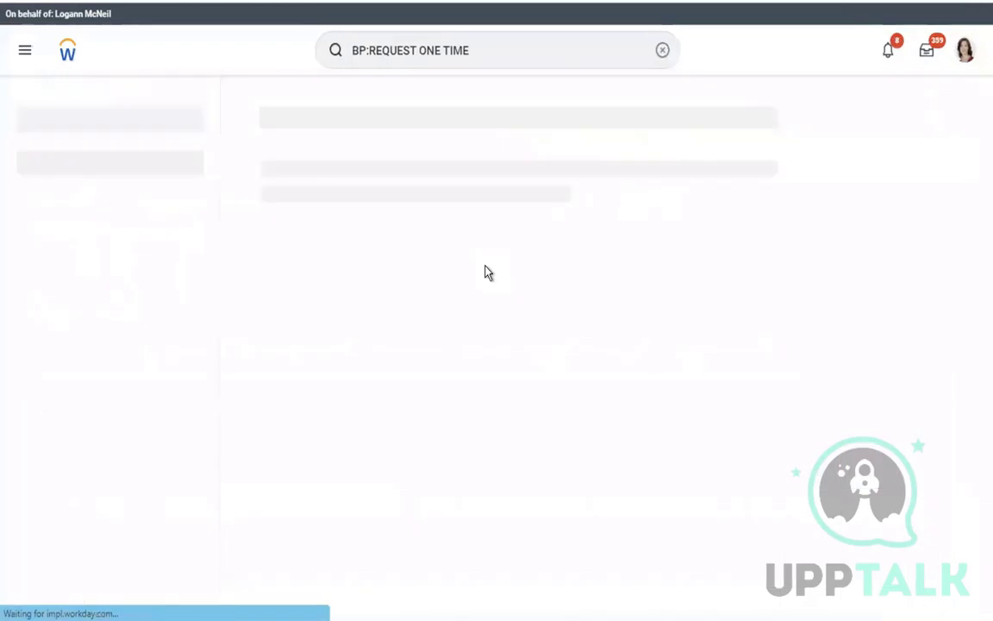